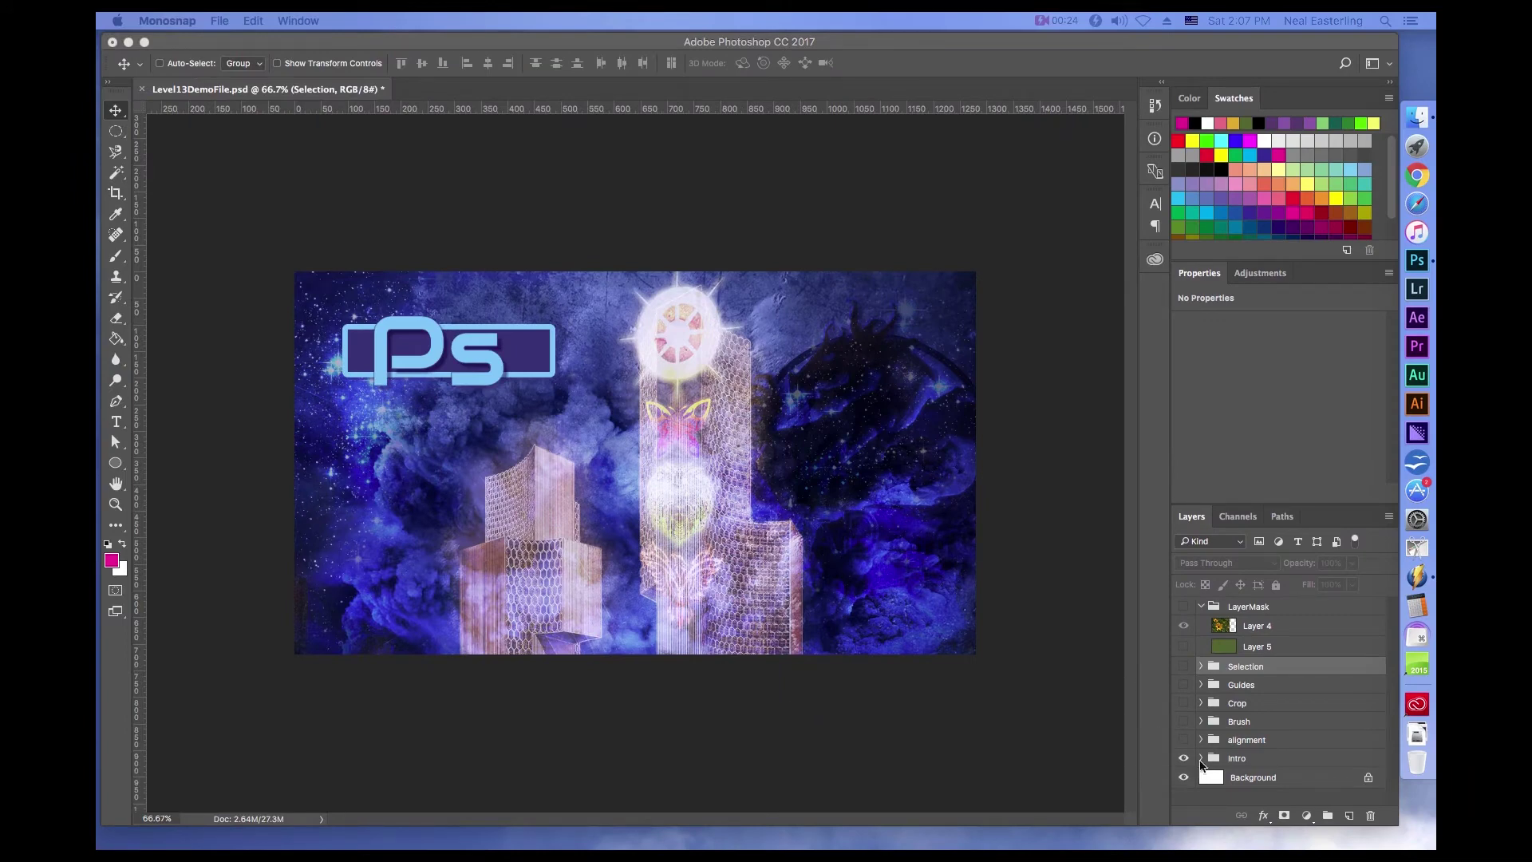
Show the LayerMask group in place of the Intro group and make Layer 4 active.
left_click(1185, 759)
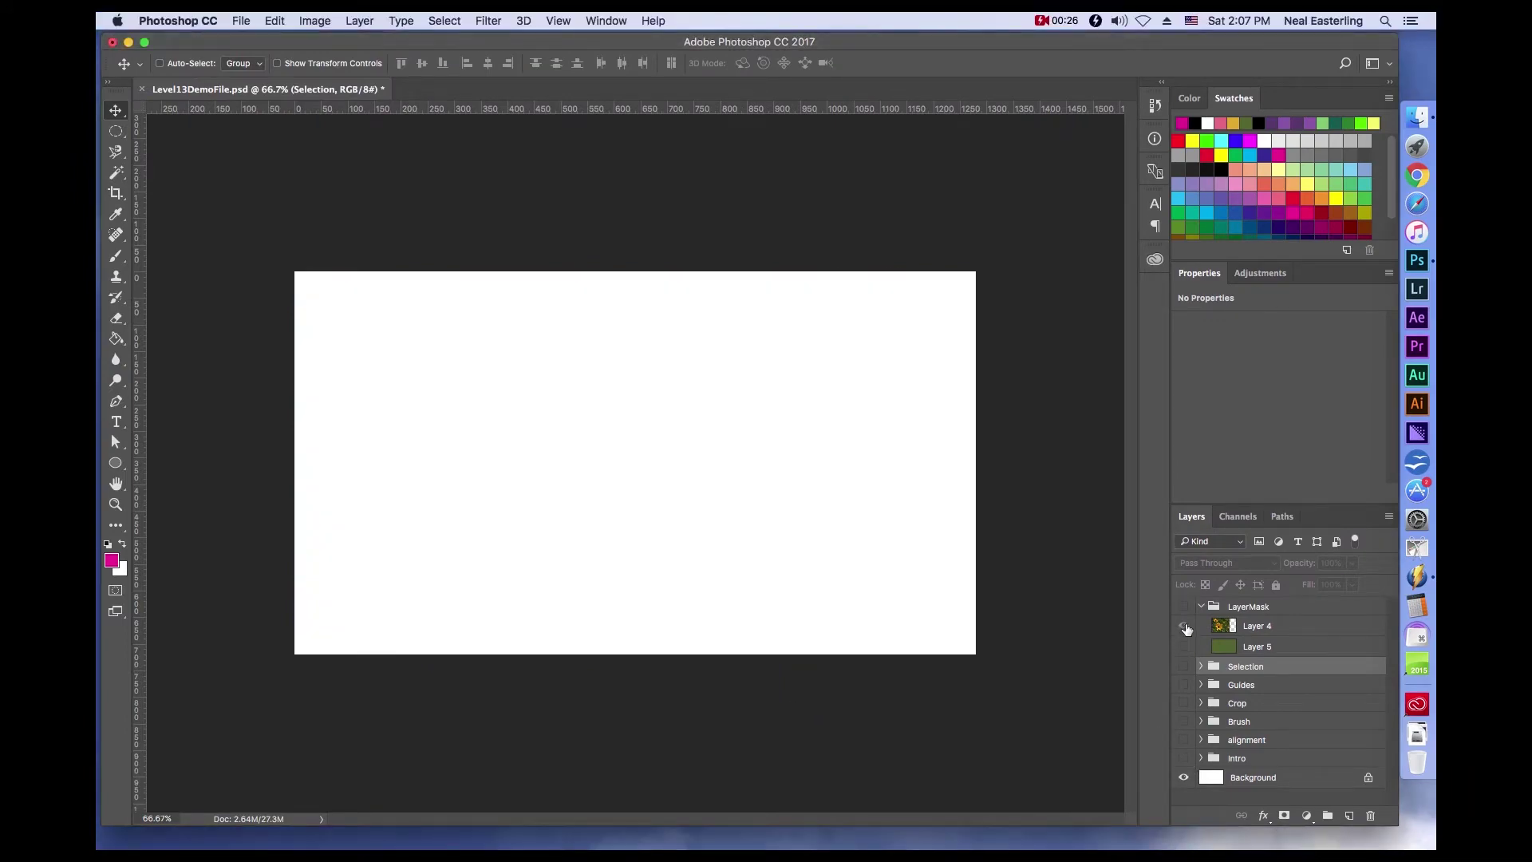
left_click(1183, 607)
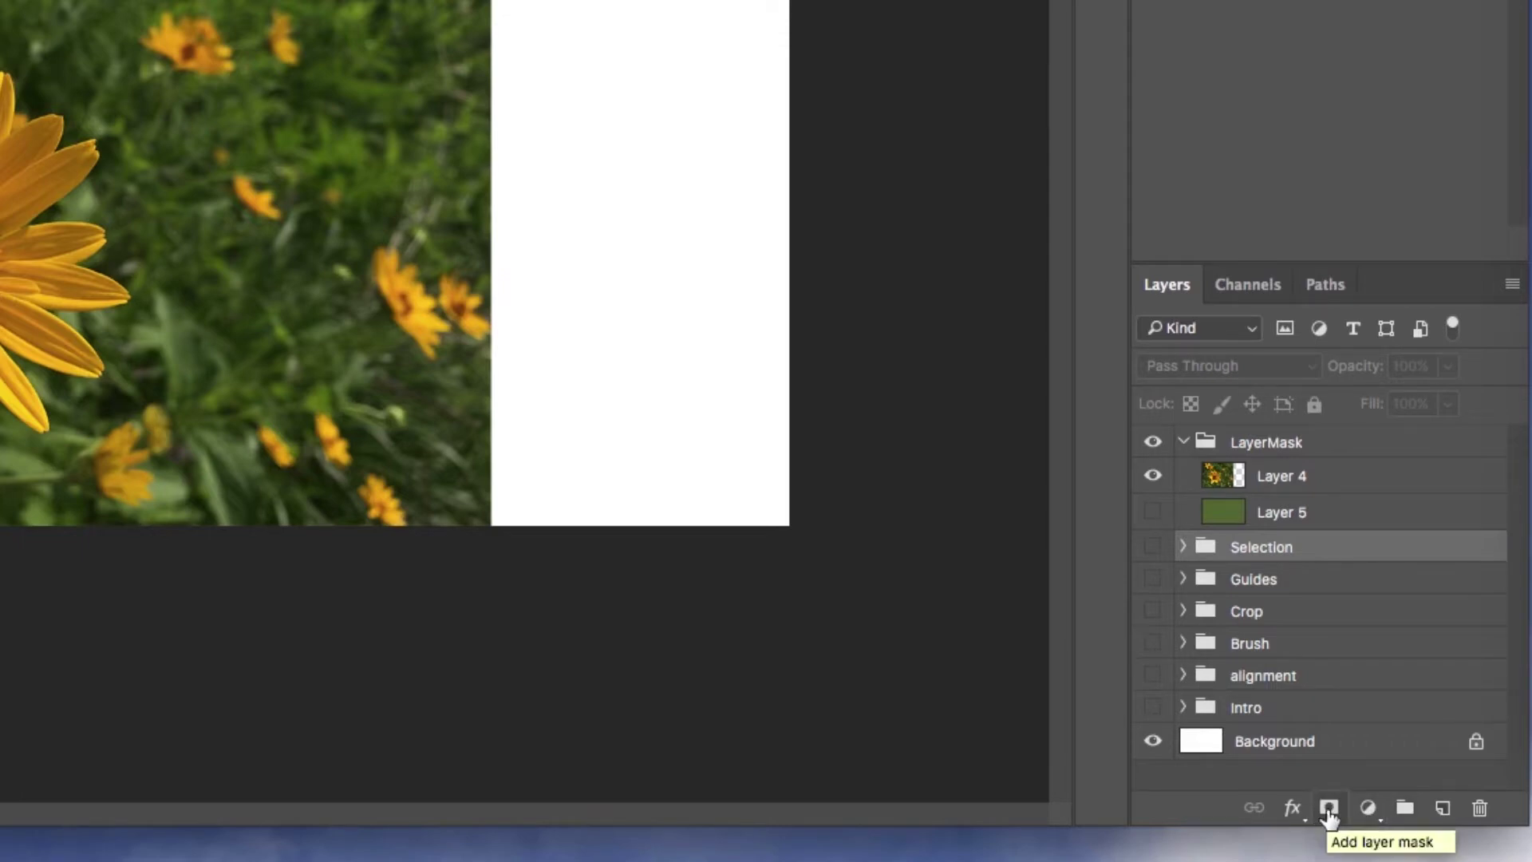
left_click(1325, 482)
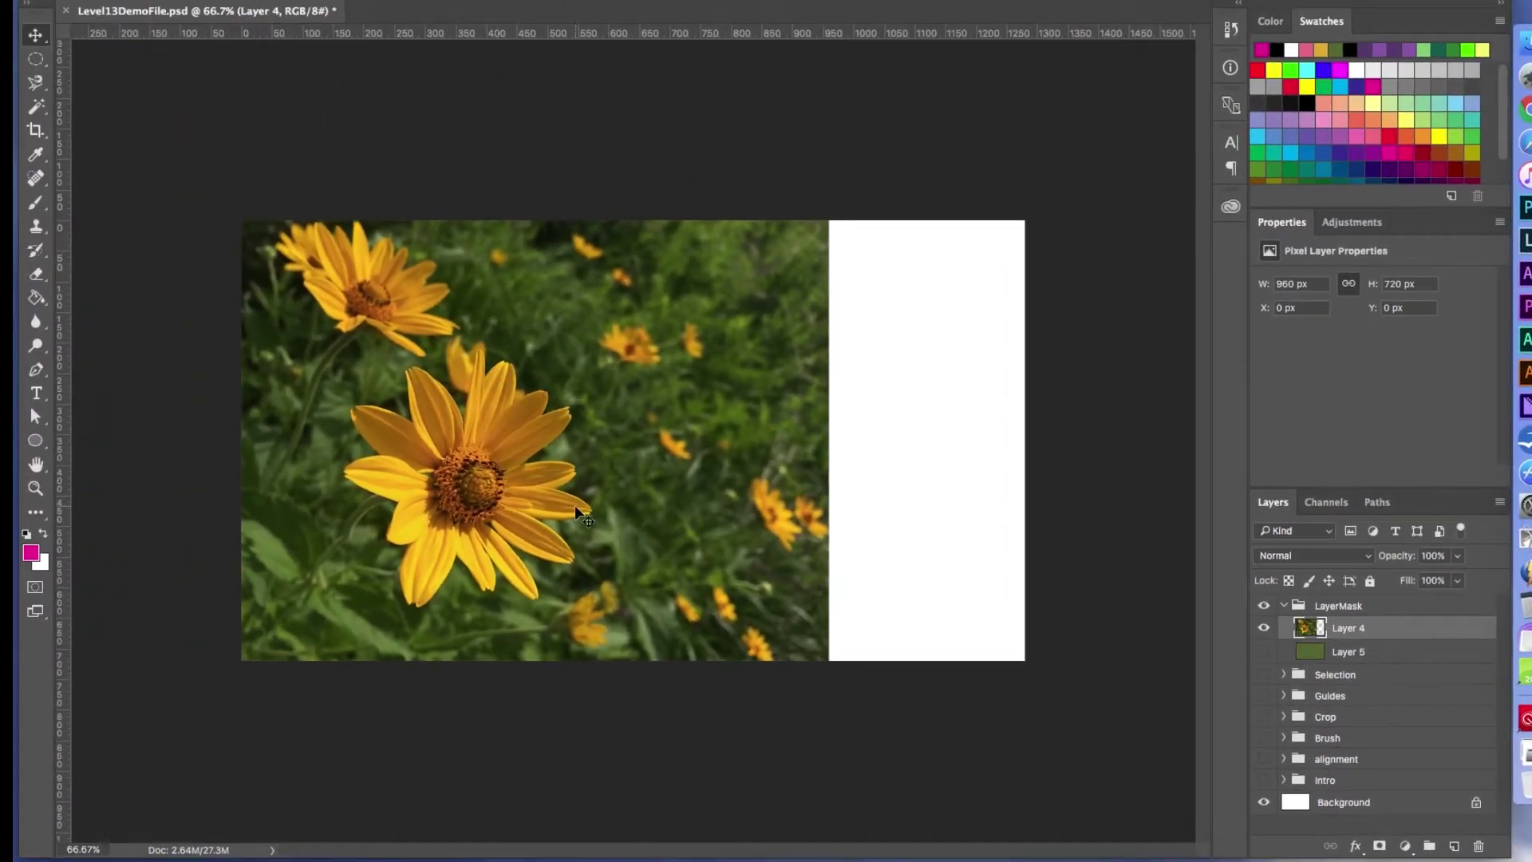
Select the large yellow flower on Layer 4 with the Quick Selection tool, using a smaller brush for the petals.
left_click(42, 95)
left_click(35, 106)
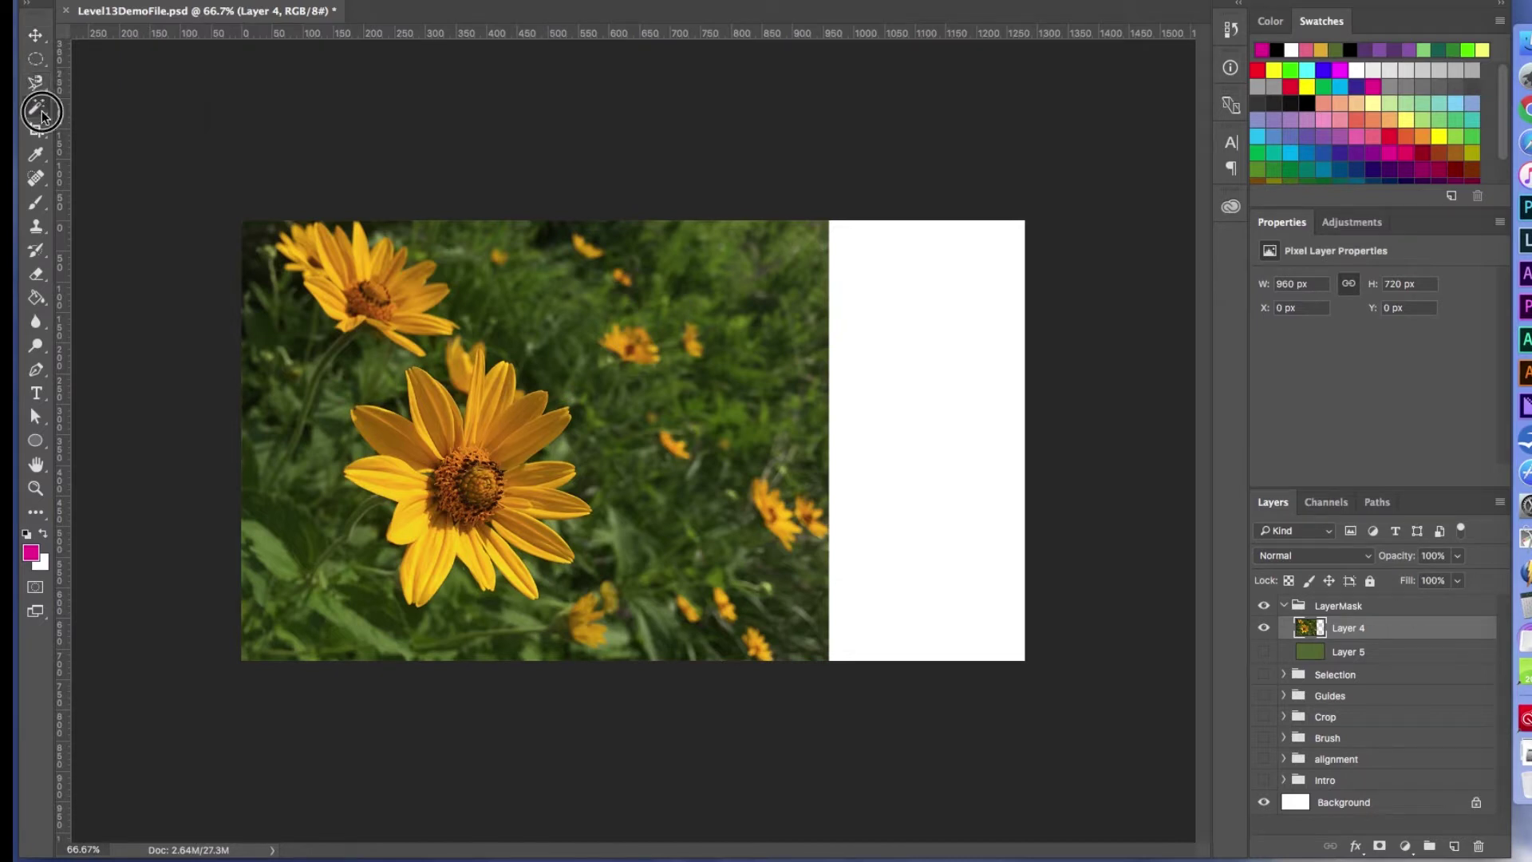
left_click(103, 107)
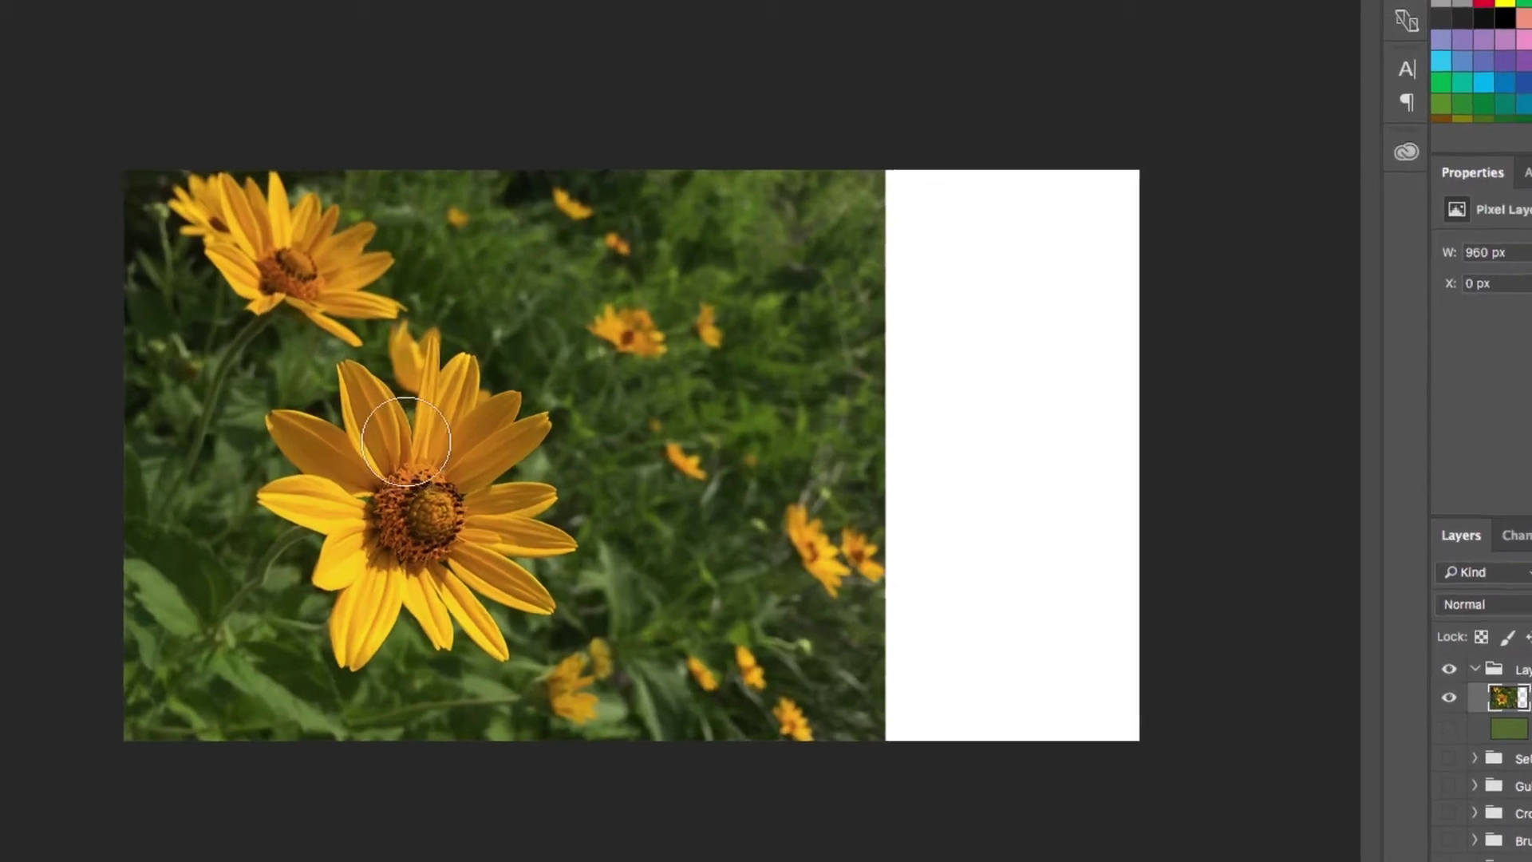
key("bracketleft")
key("bracketleft")
key("bracketleft")
key("bracketleft")
key("bracketleft")
key("bracketleft")
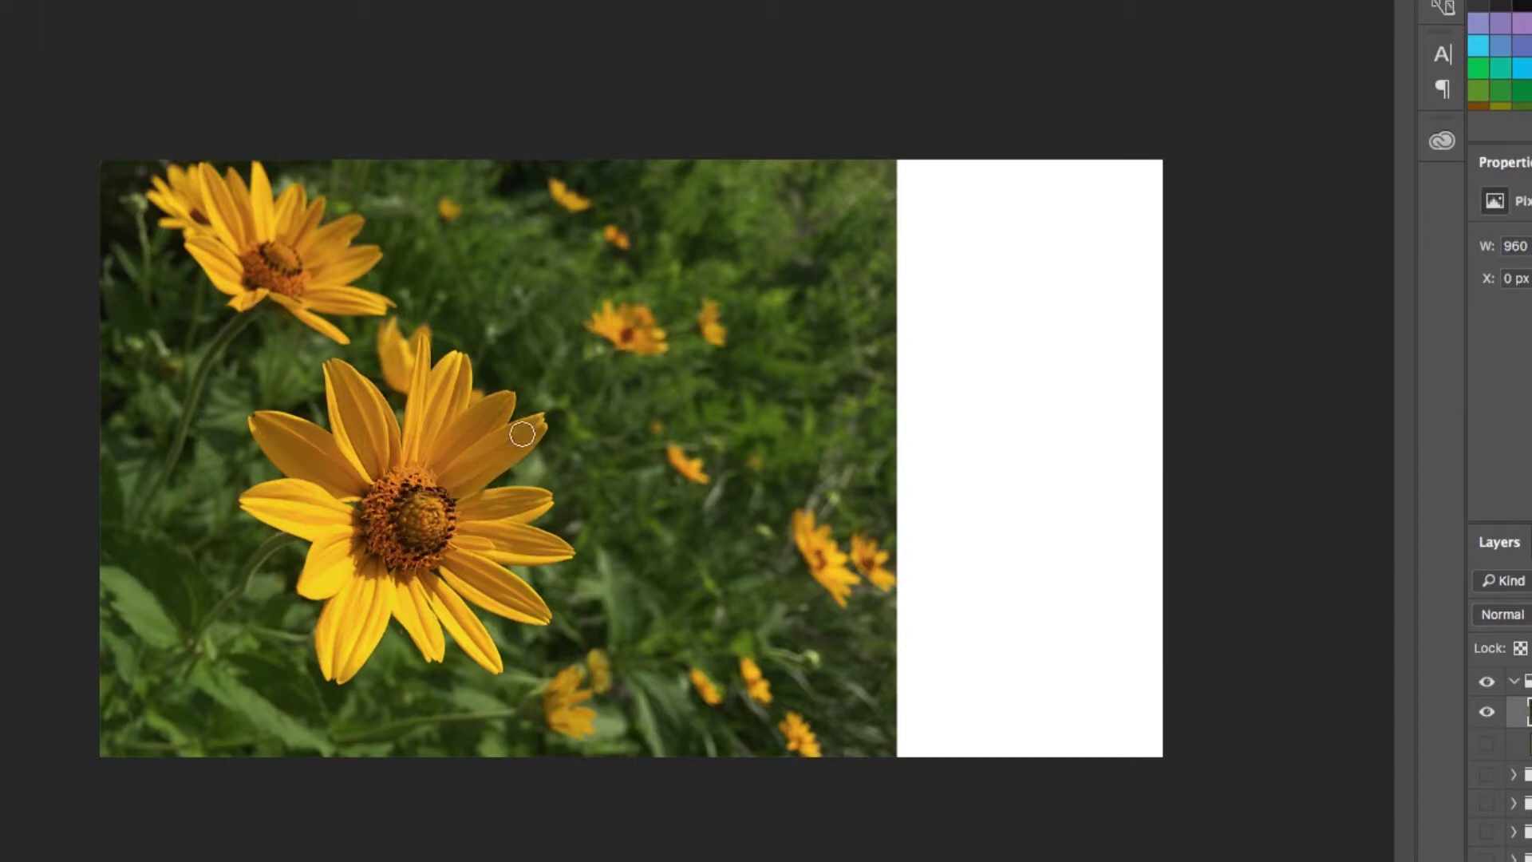
left_click_drag(525, 434, 447, 466)
mouse_move(438, 400)
left_mouse_down()
mouse_move(397, 457)
mouse_move(347, 408)
mouse_move(325, 447)
mouse_move(293, 440)
mouse_move(309, 514)
mouse_move(279, 505)
mouse_move(326, 522)
mouse_move(358, 576)
mouse_move(336, 580)
mouse_move(327, 567)
mouse_move(407, 546)
mouse_move(449, 611)
mouse_move(455, 551)
mouse_move(511, 540)
mouse_move(458, 525)
left_mouse_up()
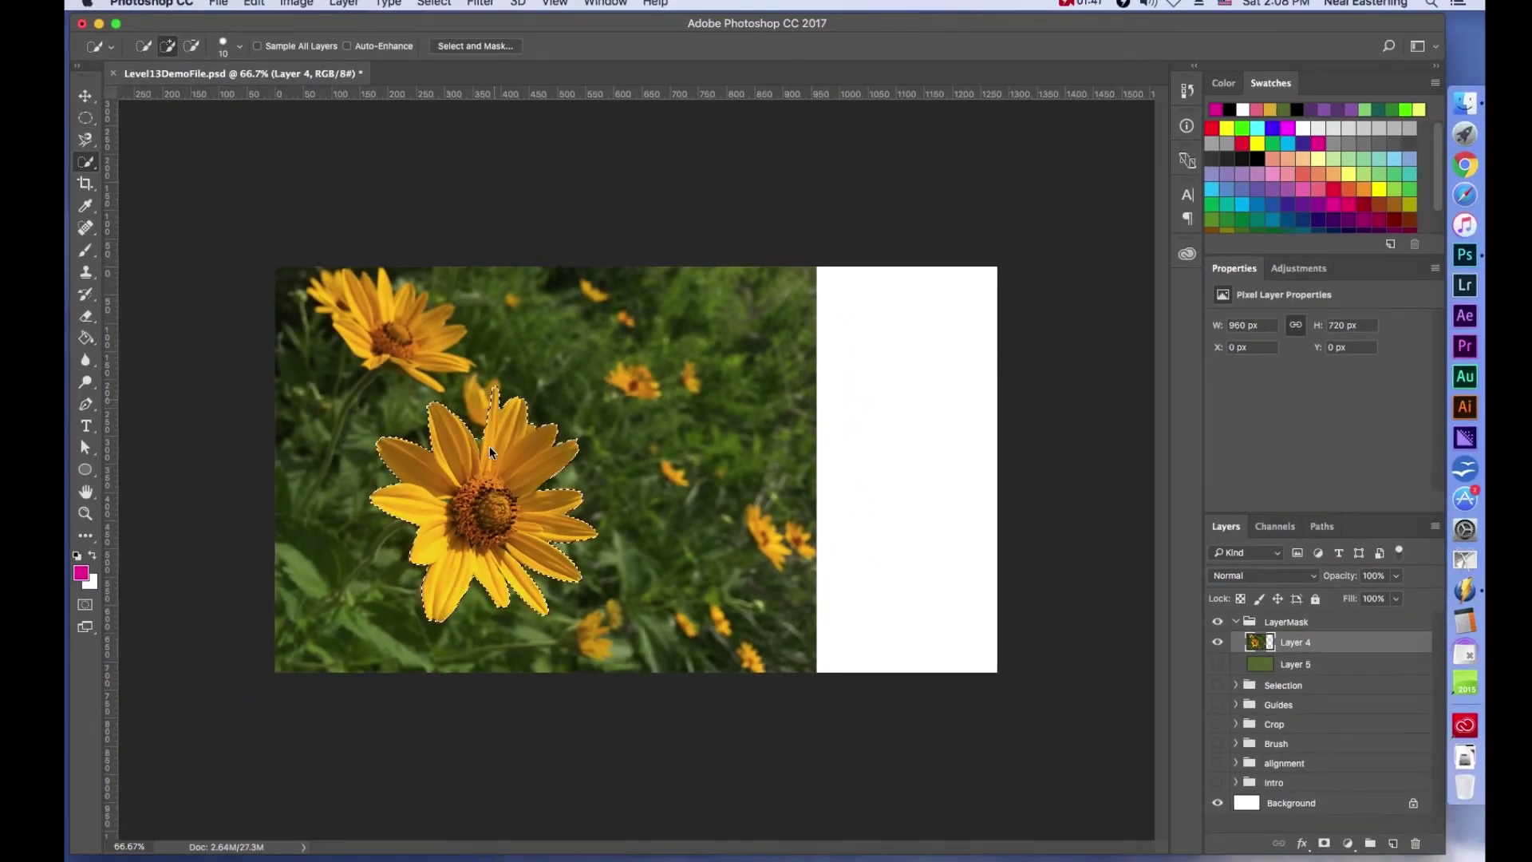
Add a layer mask to Layer 4 from the flower selection.
left_click(192, 45)
left_click(86, 95)
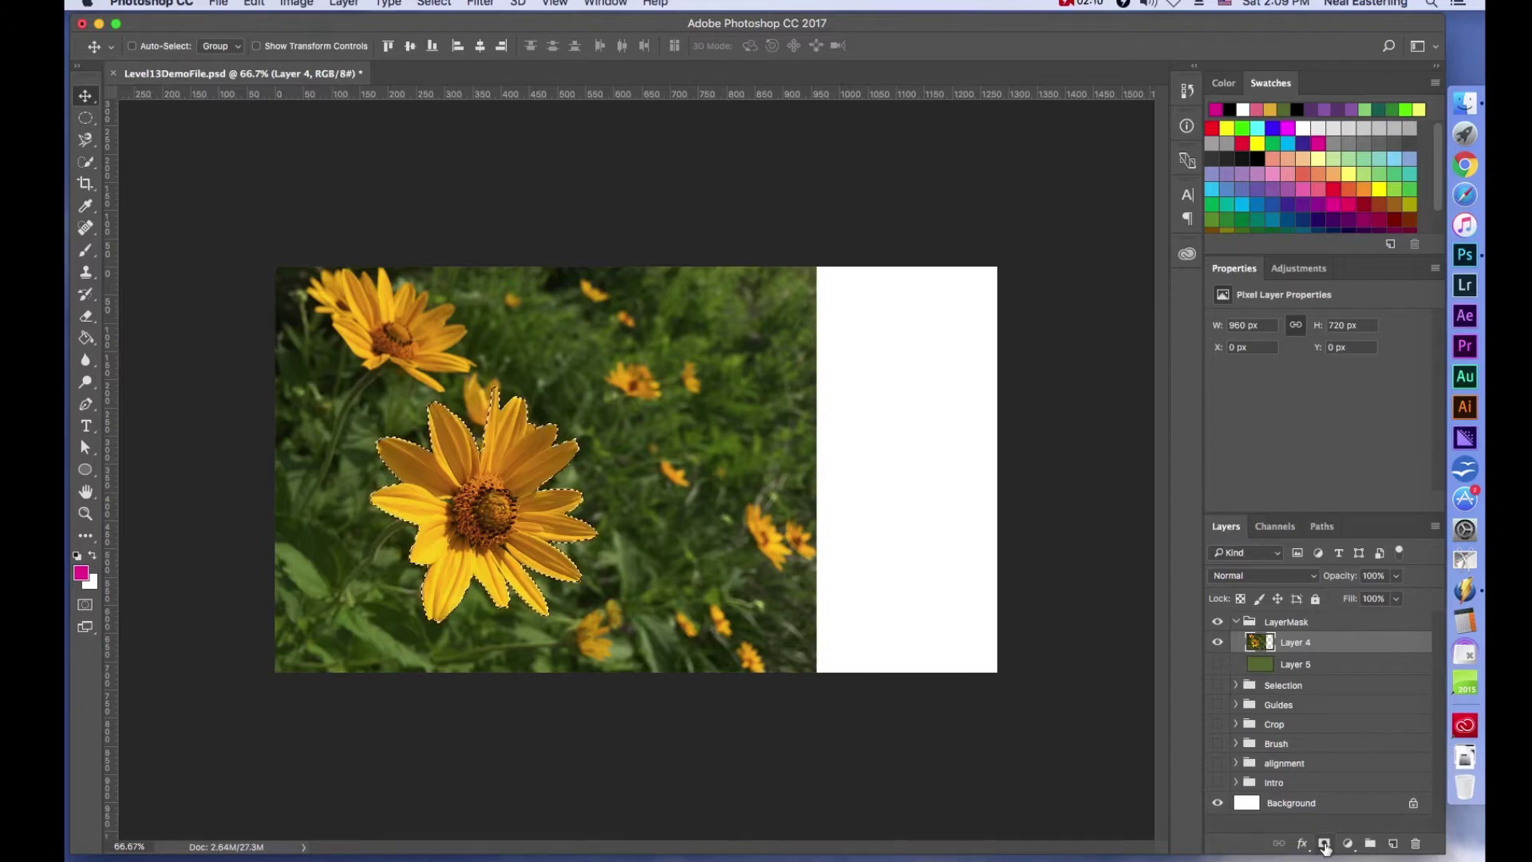
left_click(1325, 845)
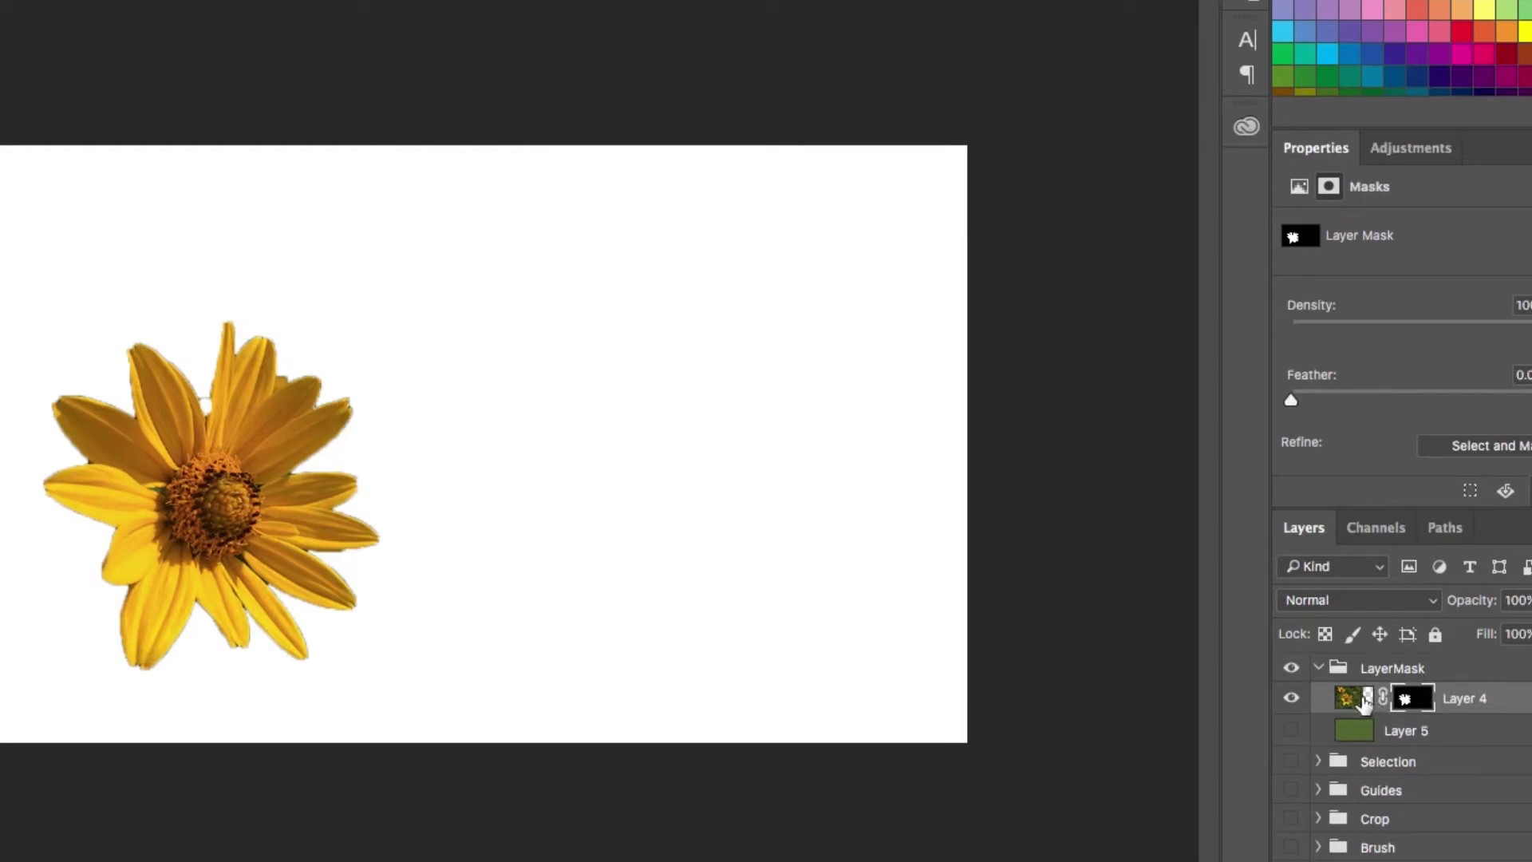
View Layer 4's mask on its own, return to the masked image and leave the mask as the painting target.
left_click(1425, 701, "alt")
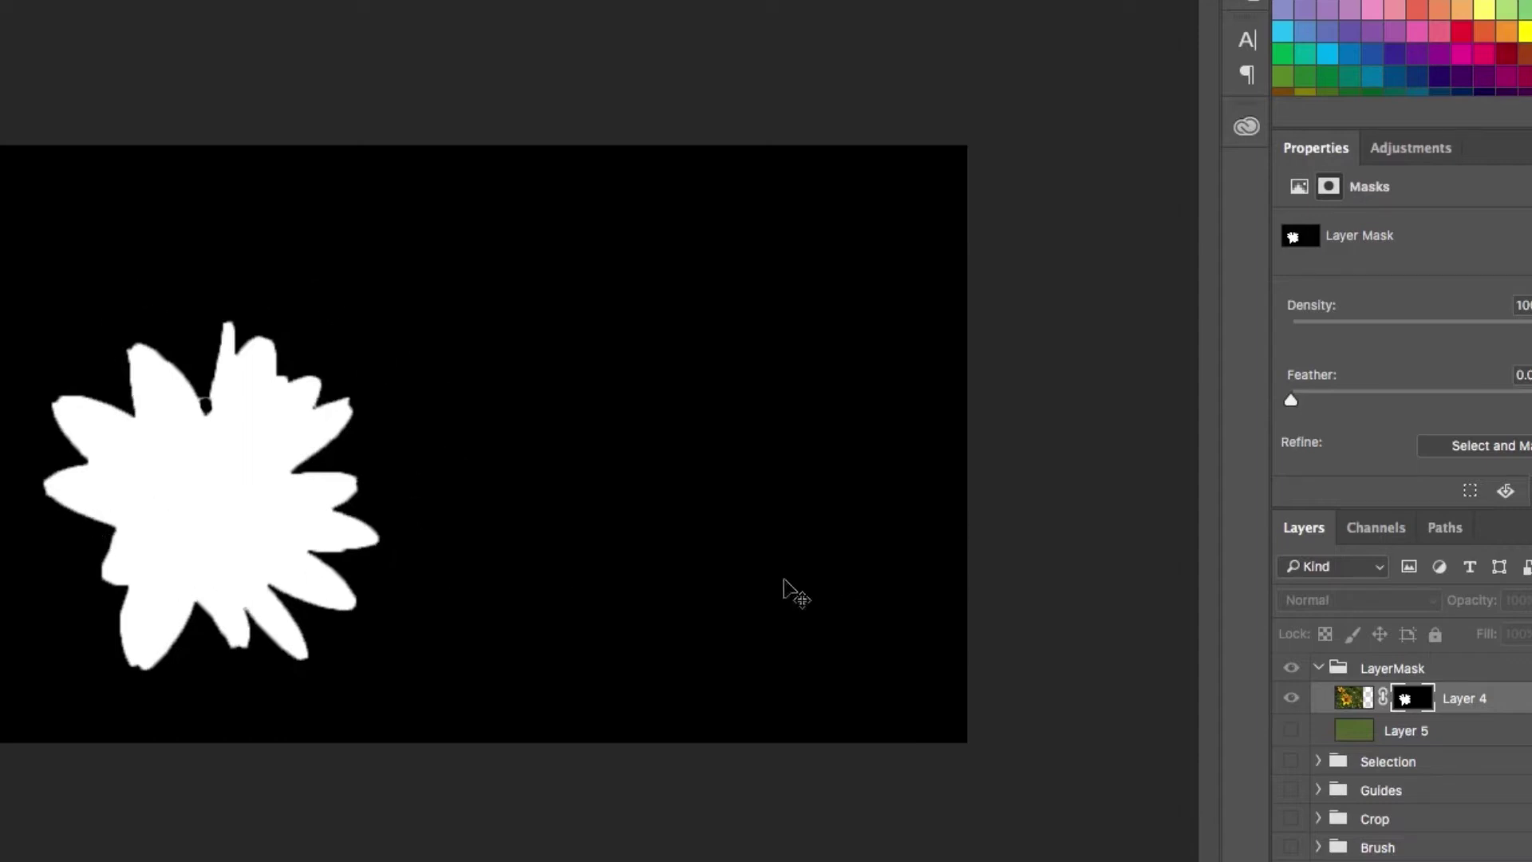
left_click(1352, 698)
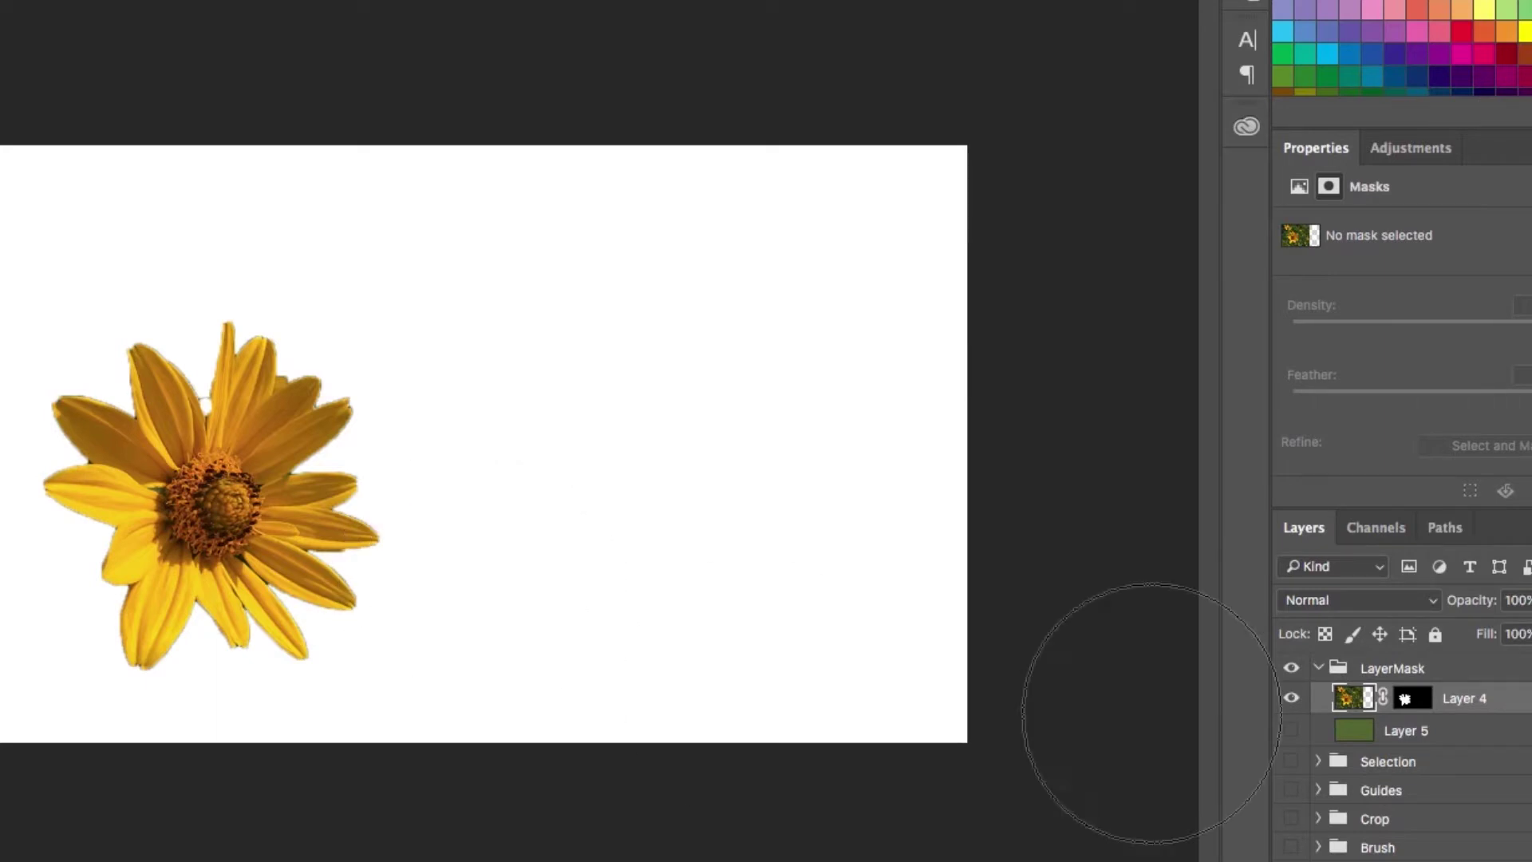
left_click(1411, 700)
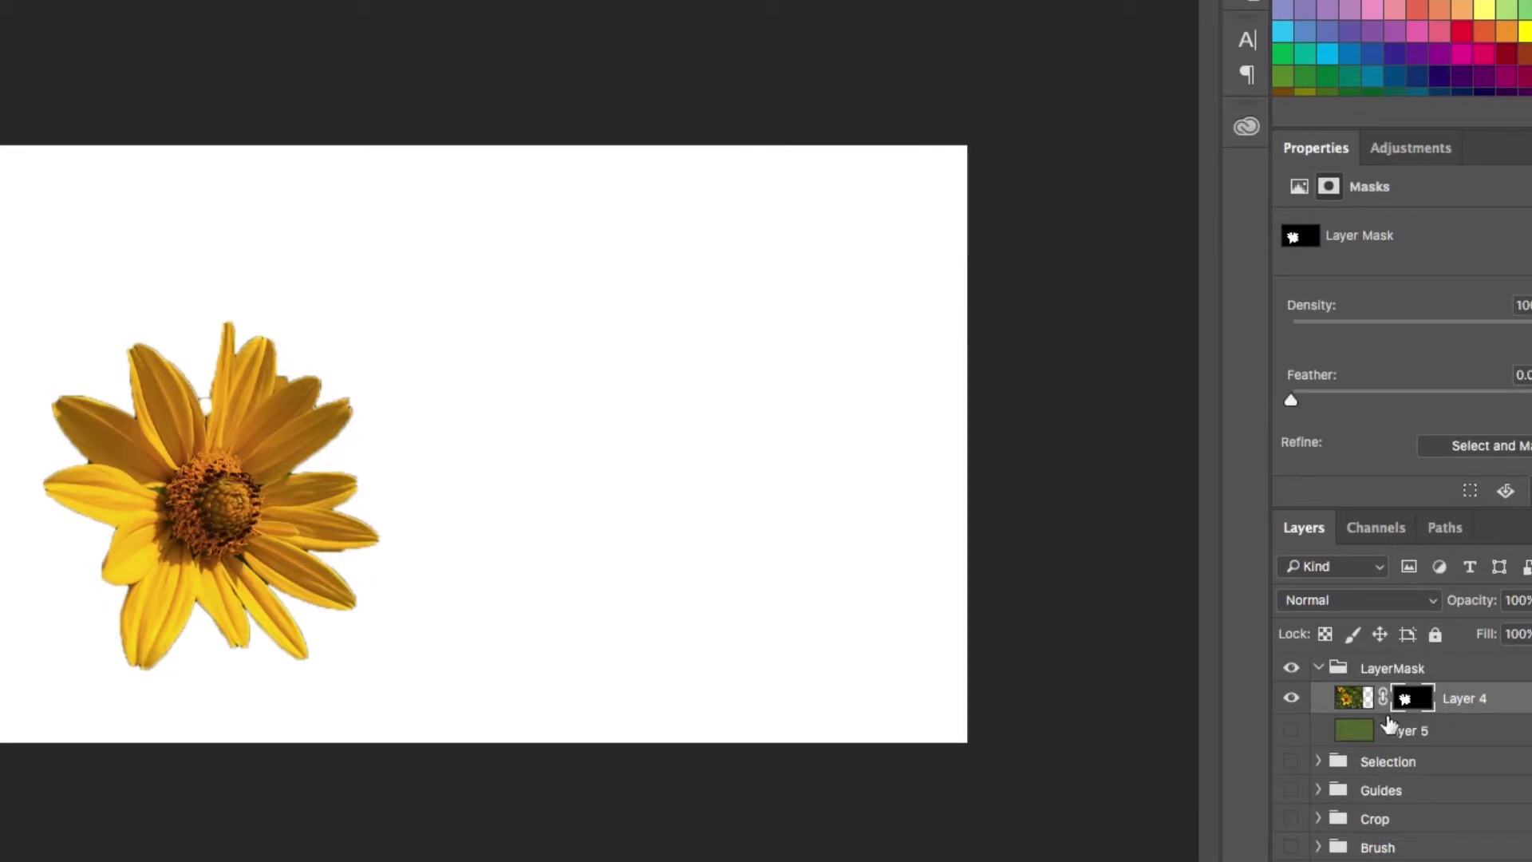
left_click(1351, 697)
left_click(1410, 701)
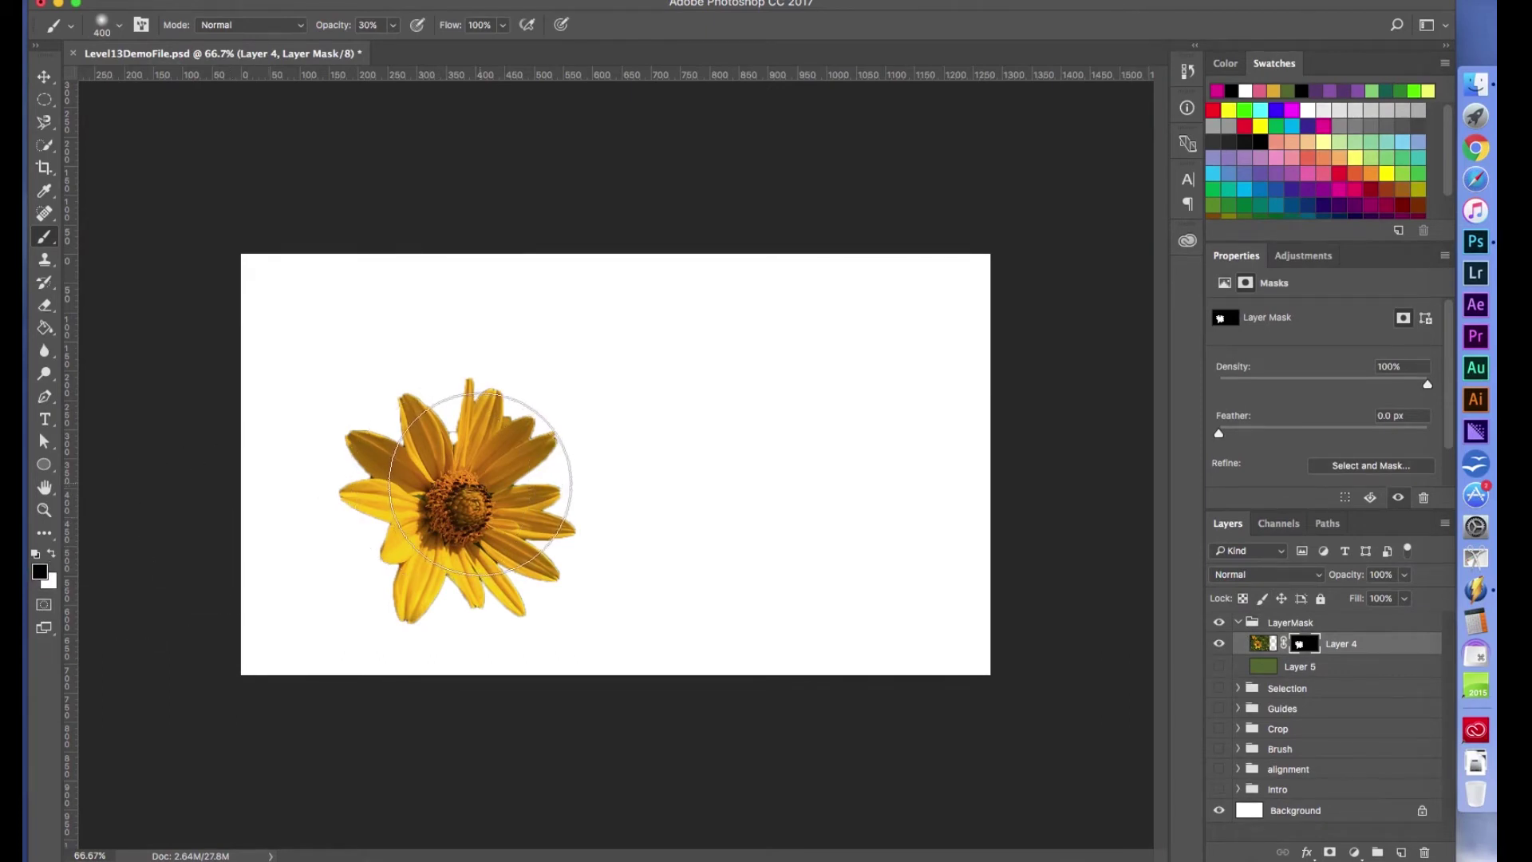
Reduce the Brush tool's size to 50 px and check its size and hardness settings.
key("bracketleft")
key("bracketleft")
key("bracketleft")
key("bracketleft")
key("bracketleft")
key("bracketleft")
key("bracketleft")
key("bracketleft")
key("bracketleft")
left_click(120, 29)
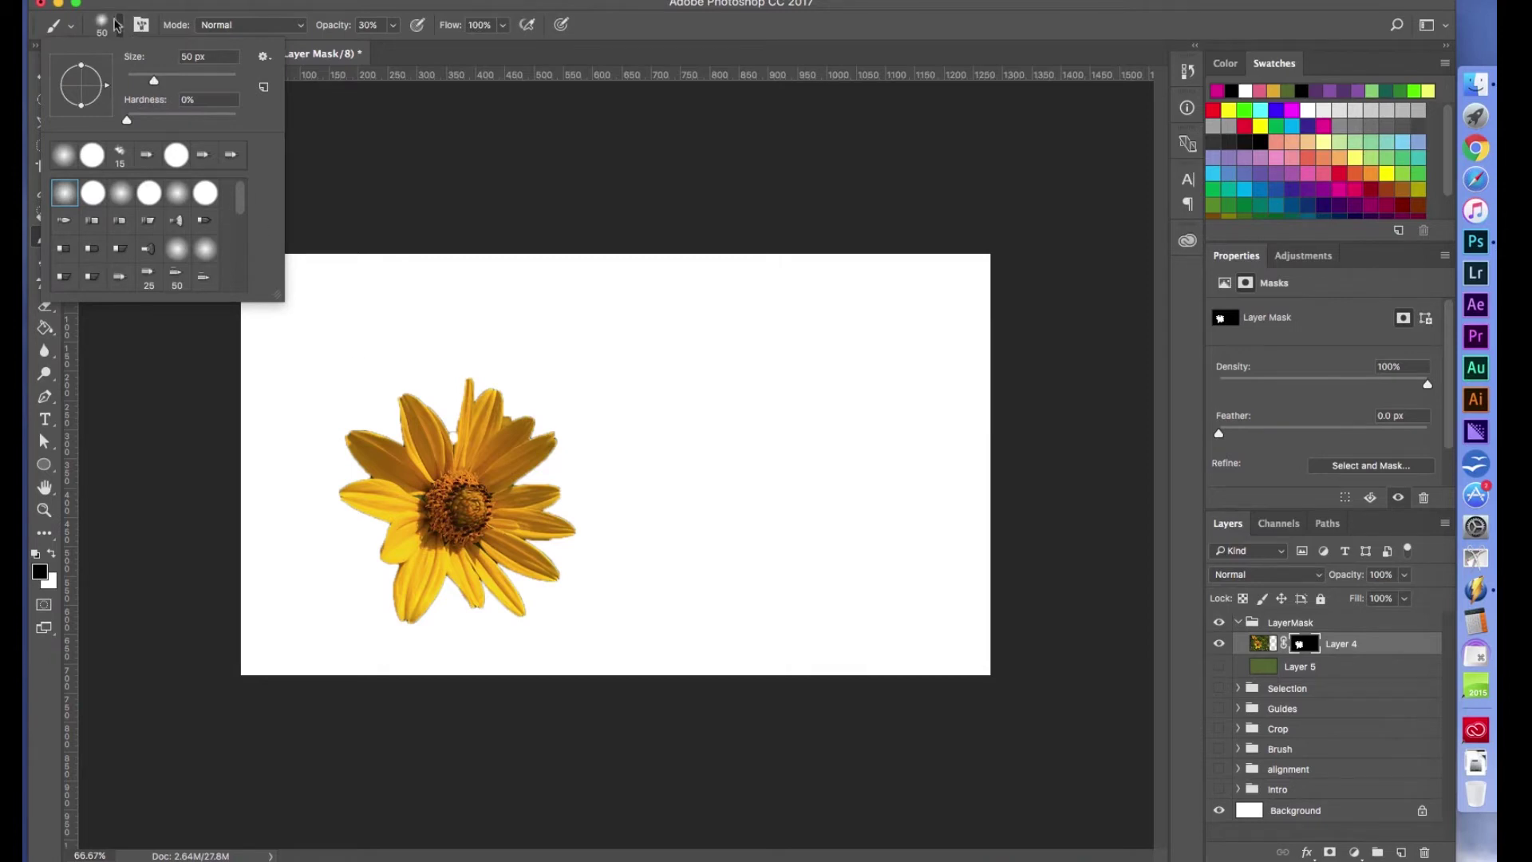
left_click(120, 24)
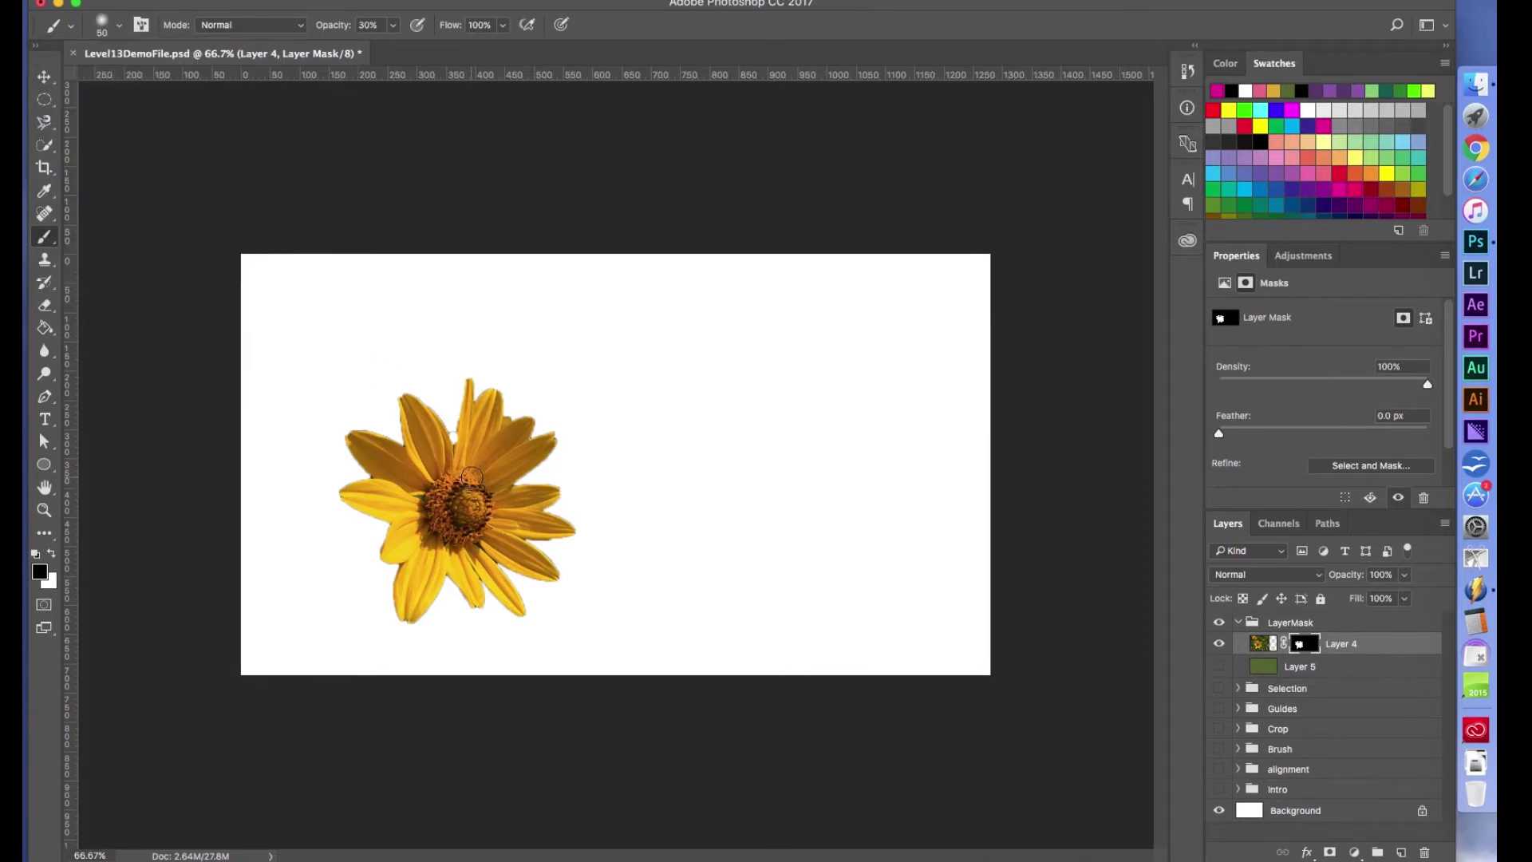
Set the Brush tool to a size of 800 px and an opacity of 16%.
key("bracketright")
key("bracketright")
key("bracketright")
key("bracketright")
key("bracketright")
key("bracketright")
key("bracketright")
key("bracketright")
key("bracketright")
key("bracketright")
key("bracketright")
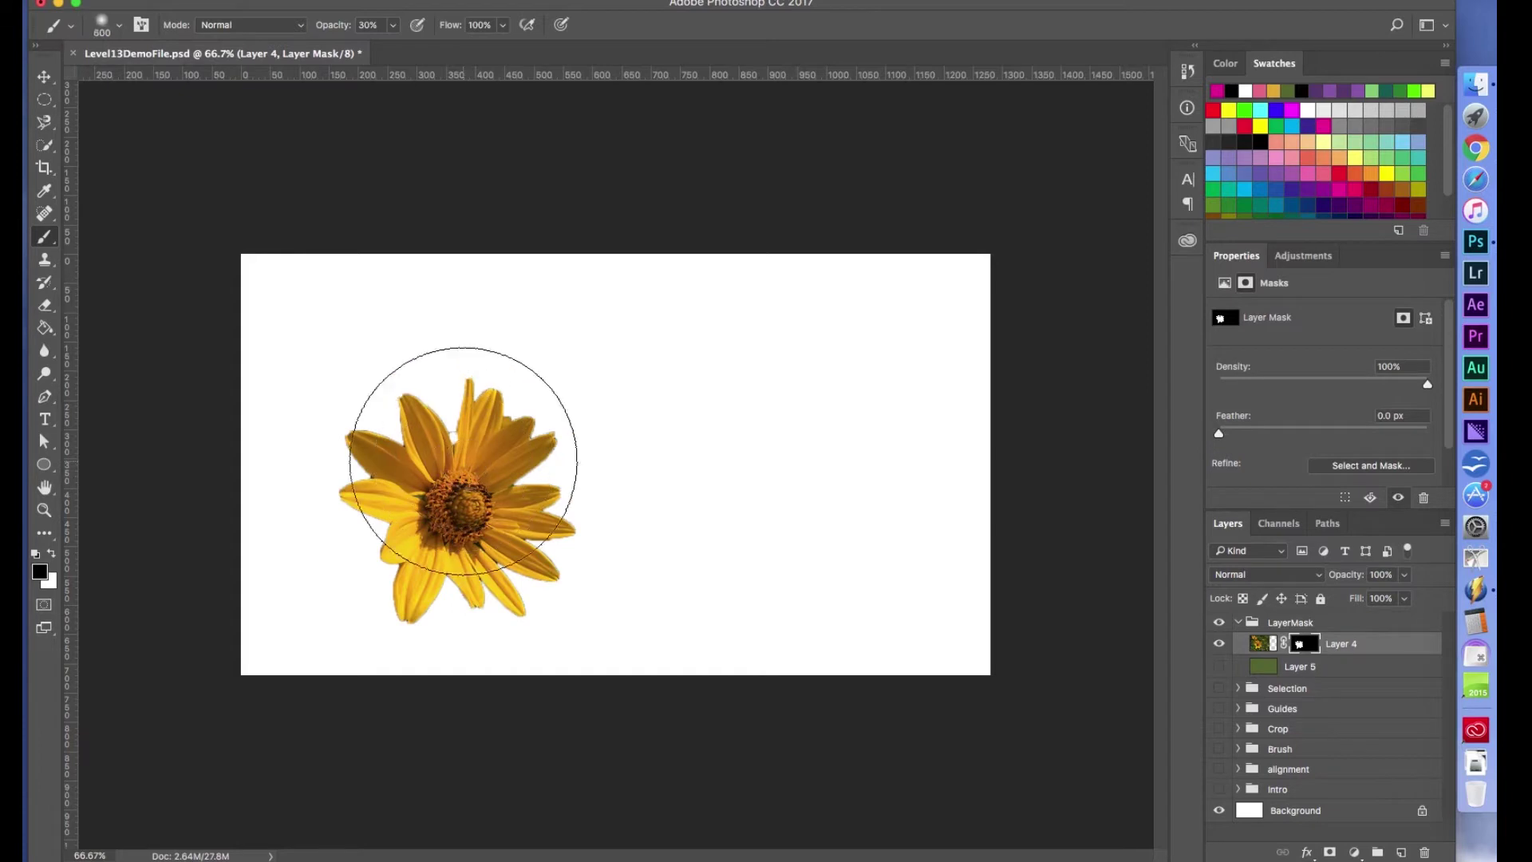
key("bracketright")
key("bracketright")
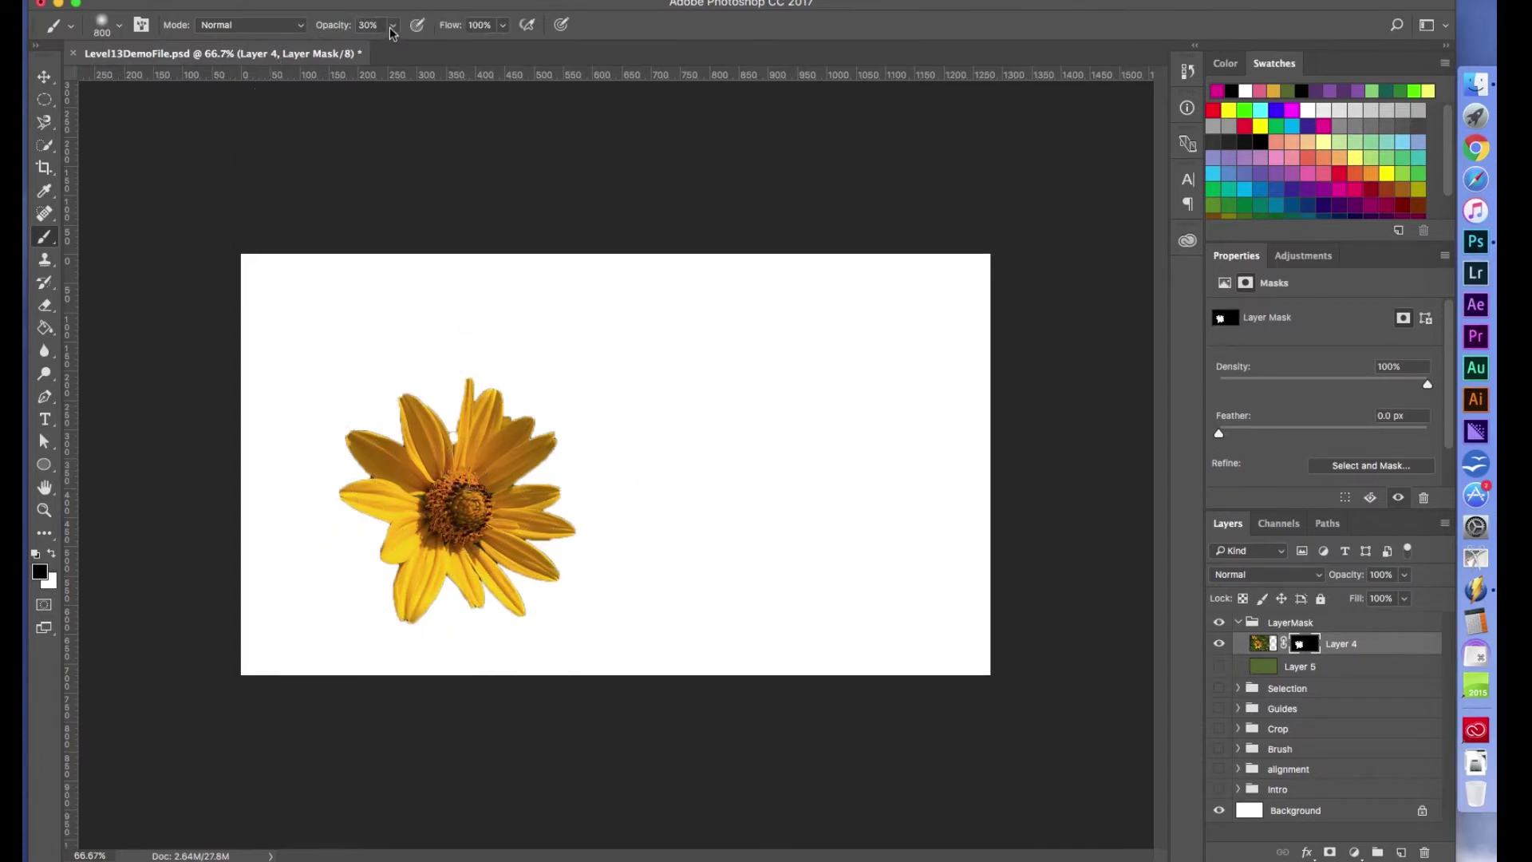
left_click(392, 28)
left_click_drag(394, 47, 383, 49)
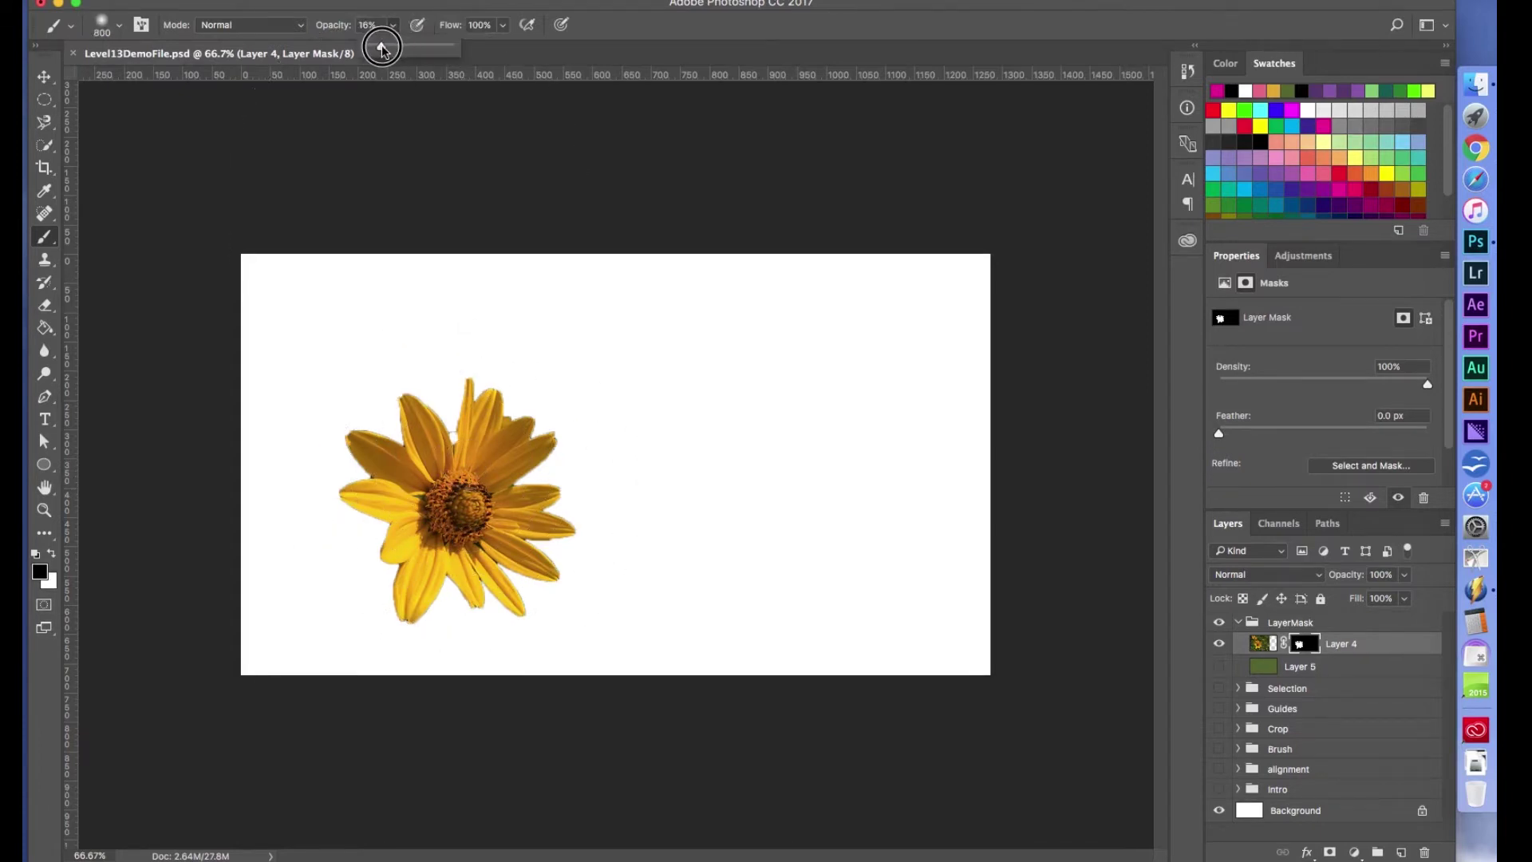
left_click(391, 29)
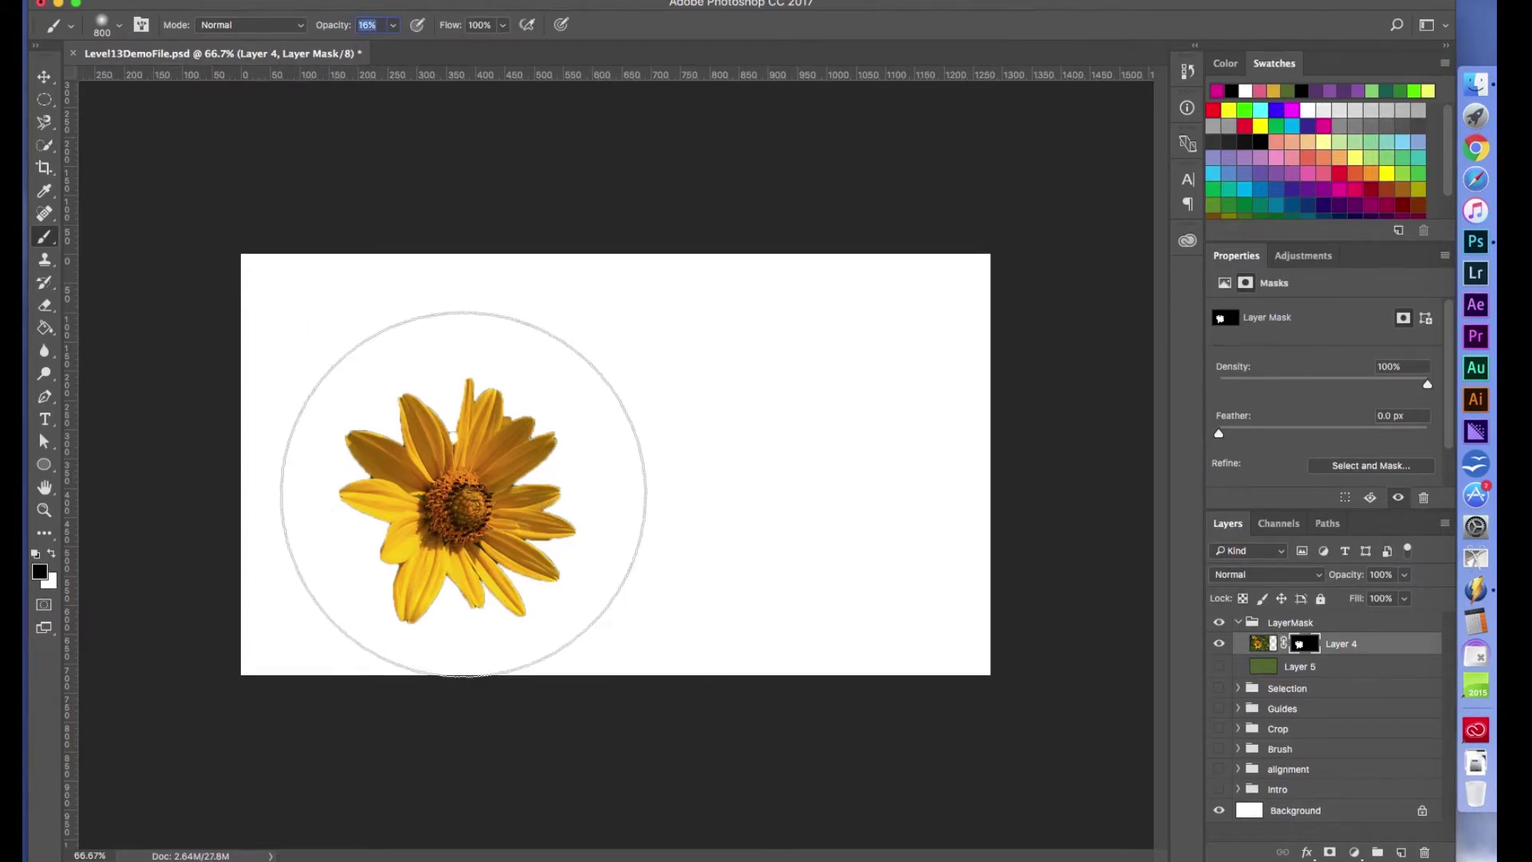
Try a black dab over the flower on Layer 4's mask and undo it.
left_click(467, 495)
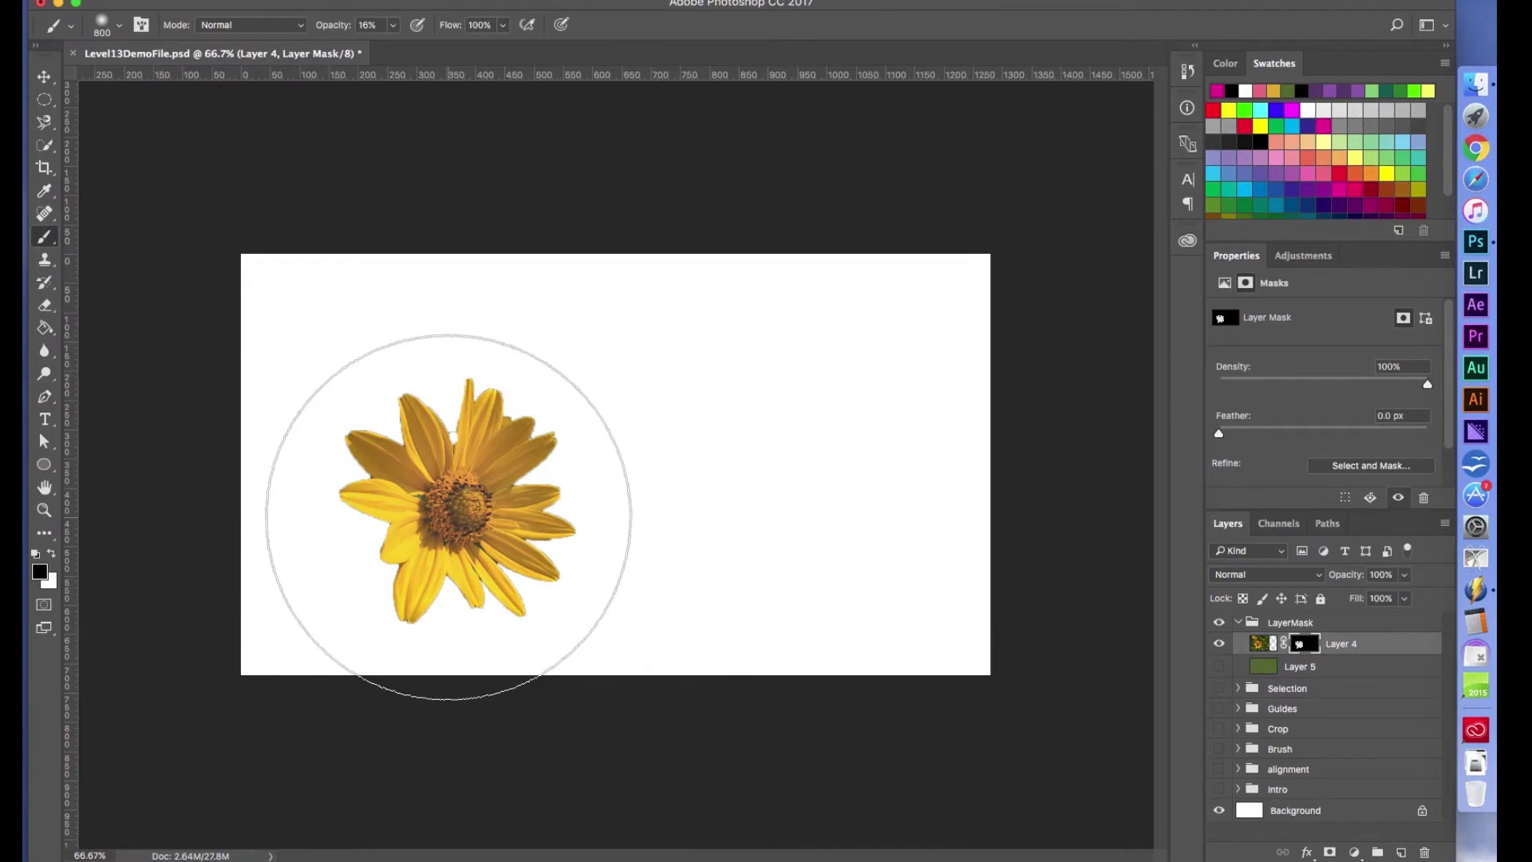
key("super+z")
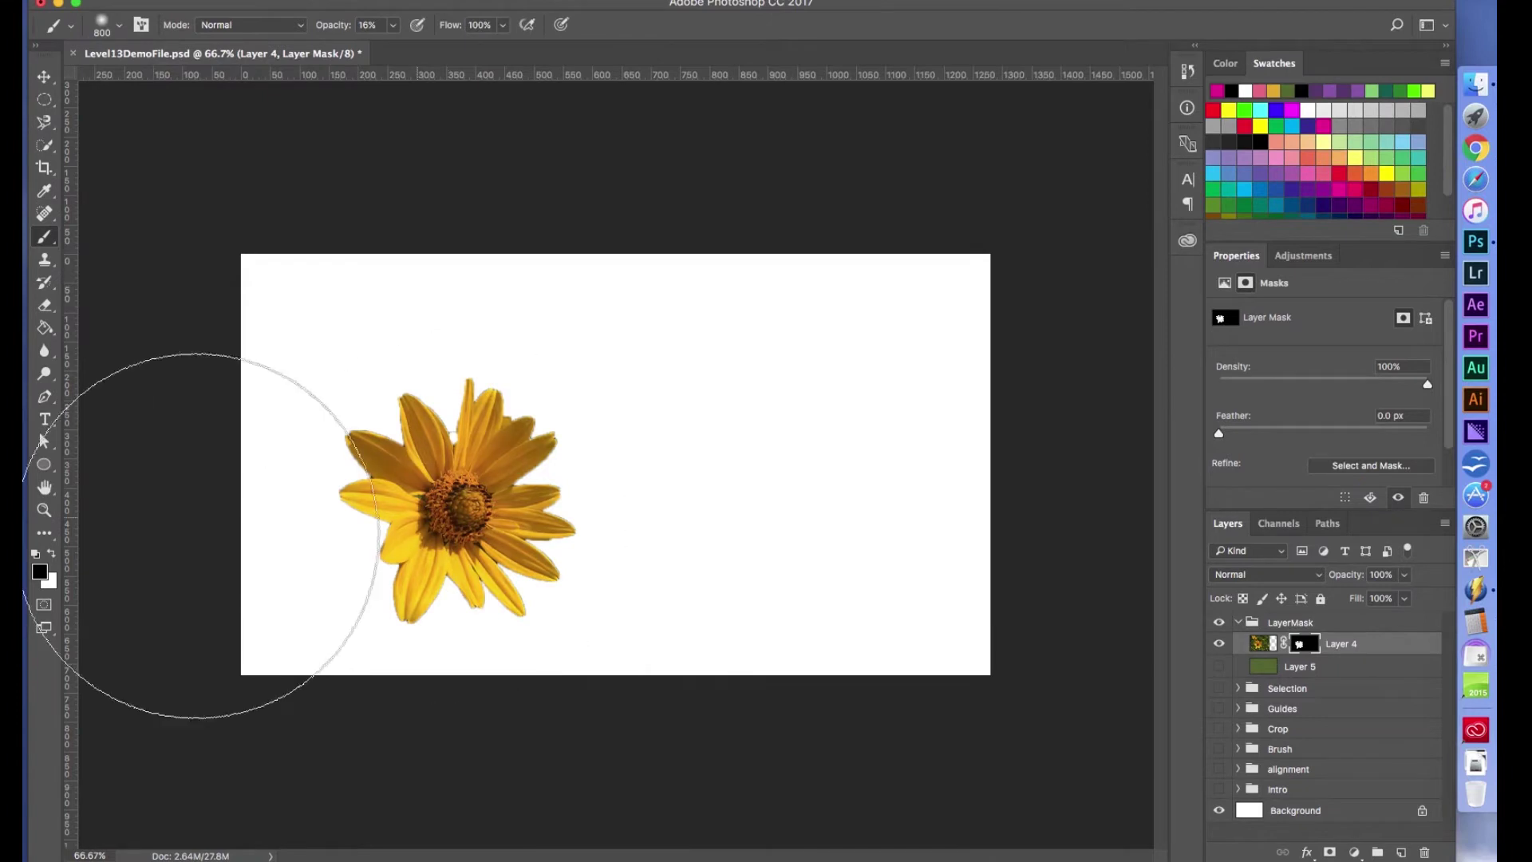
Paint white on Layer 4's mask around the flower to softly restore the background, reducing the brush from 800 to 300 px.
left_click(53, 554)
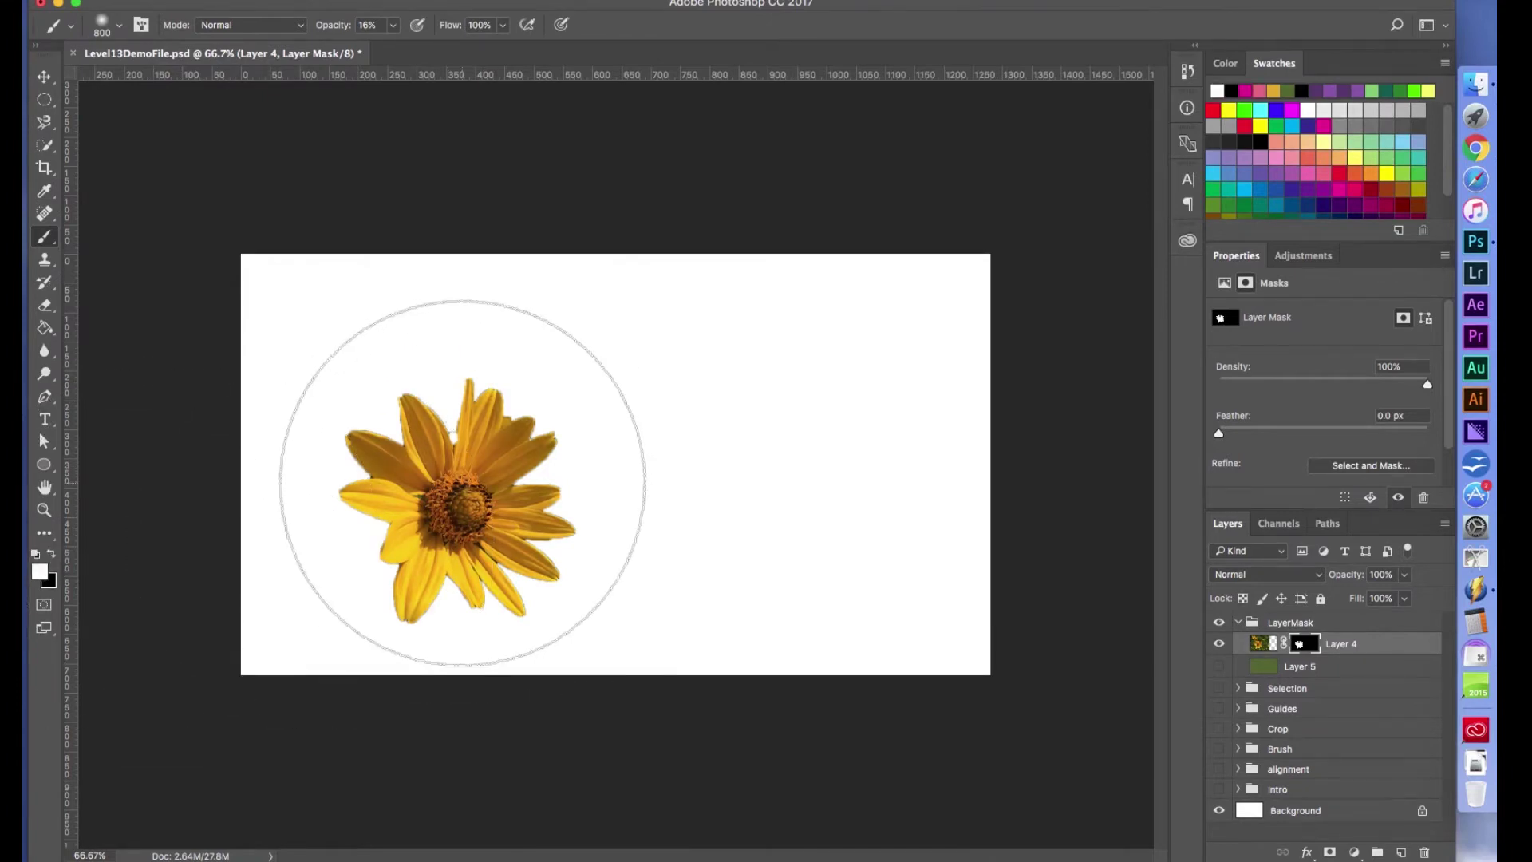
mouse_move(463, 482)
left_mouse_down()
mouse_move(559, 507)
mouse_move(739, 498)
mouse_move(472, 434)
mouse_move(395, 494)
mouse_move(524, 558)
mouse_move(595, 531)
mouse_move(557, 381)
left_mouse_up()
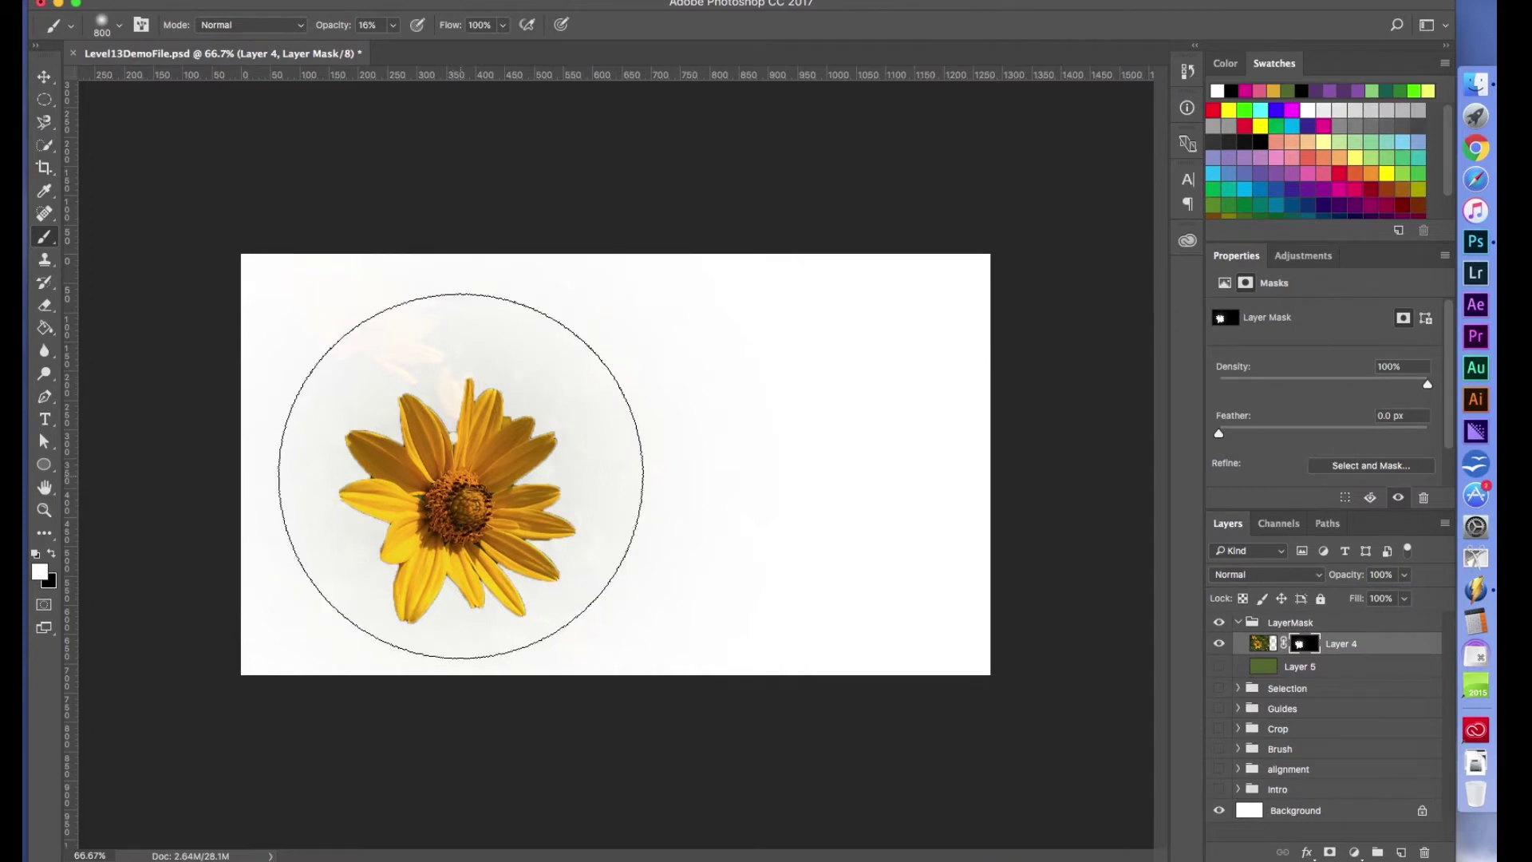
key("bracketleft")
key("bracketleft")
key("bracketleft")
key("bracketleft")
key("bracketleft")
mouse_move(420, 449)
left_mouse_down()
mouse_move(378, 436)
mouse_move(388, 546)
mouse_move(409, 572)
mouse_move(522, 587)
mouse_move(553, 576)
mouse_move(568, 535)
mouse_move(542, 441)
mouse_move(505, 417)
mouse_move(408, 421)
mouse_move(399, 446)
mouse_move(419, 474)
mouse_move(390, 545)
mouse_move(427, 552)
left_mouse_up()
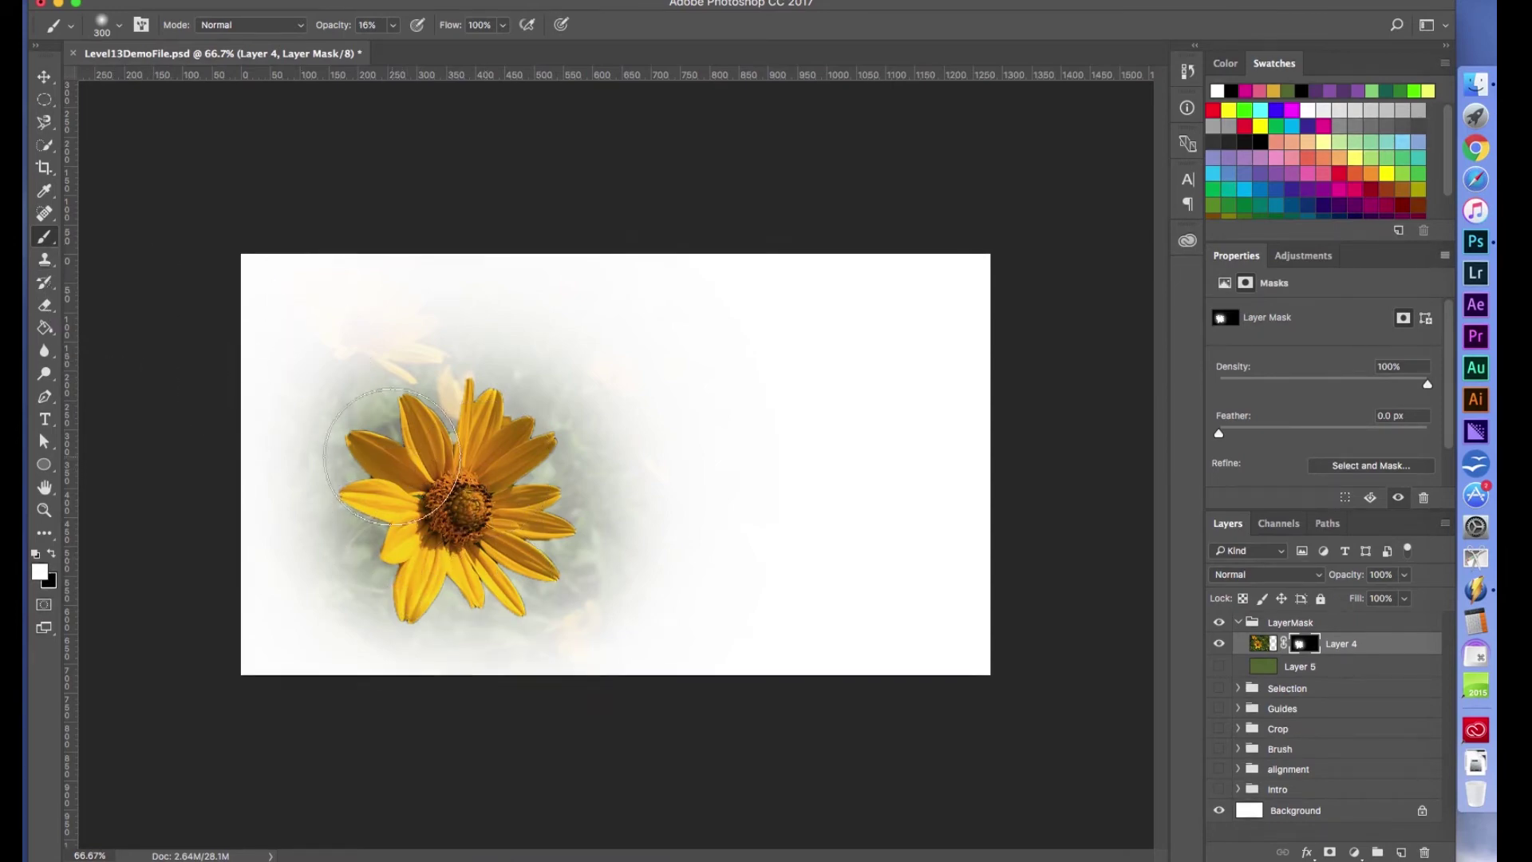
Reveal the background between the flower's upper petals by painting white on the mask with a 25 px brush at 100% opacity.
key("bracketleft")
key("bracketleft")
key("bracketleft")
key("bracketleft")
key("bracketleft")
key("bracketleft")
key("bracketleft")
key("bracketleft")
key("bracketleft")
key("bracketleft")
key("bracketleft")
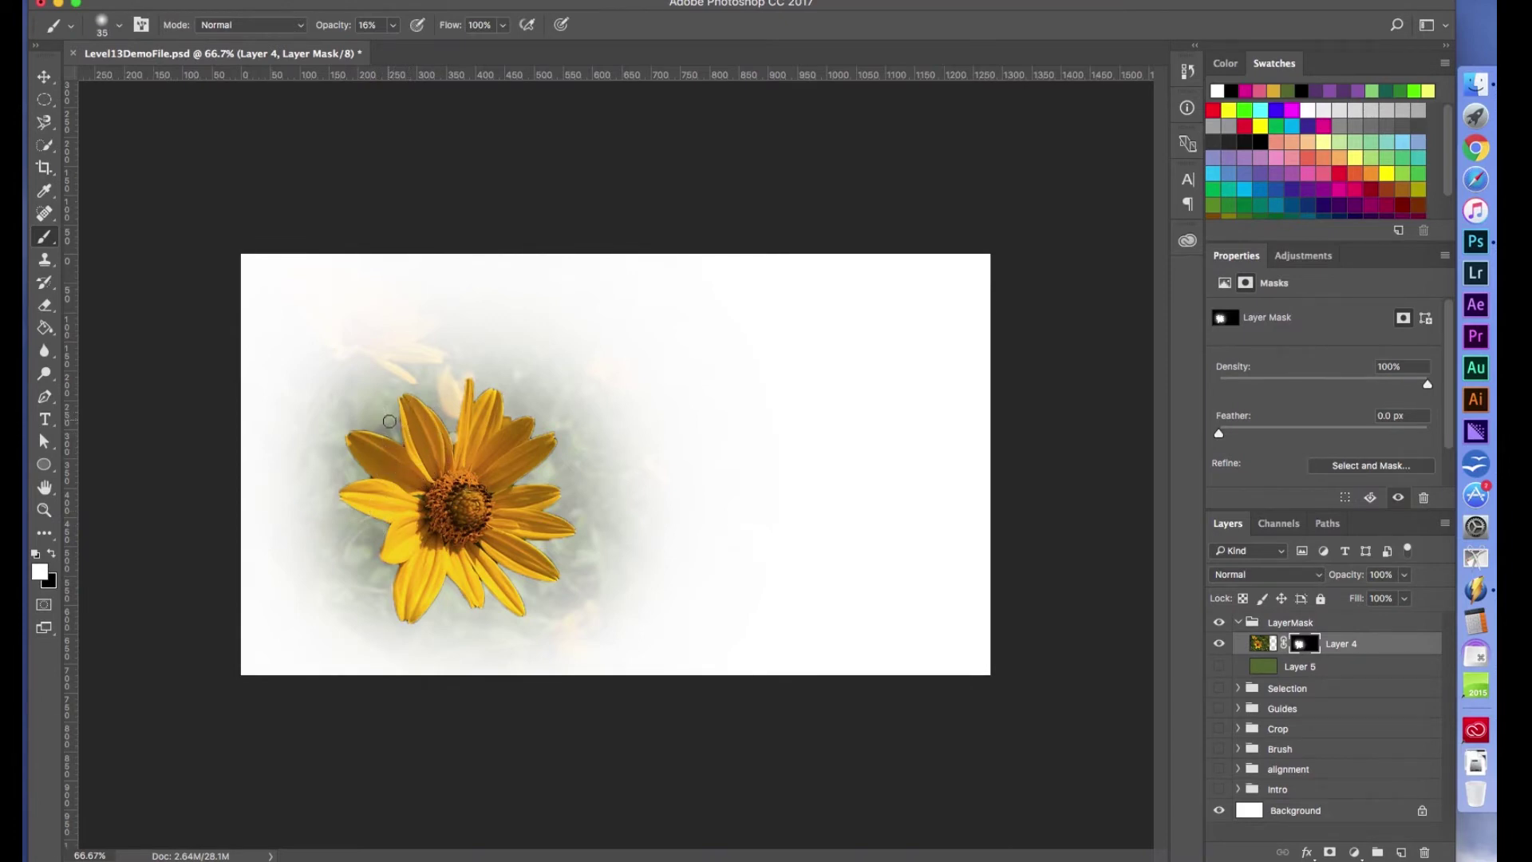
left_click(394, 27)
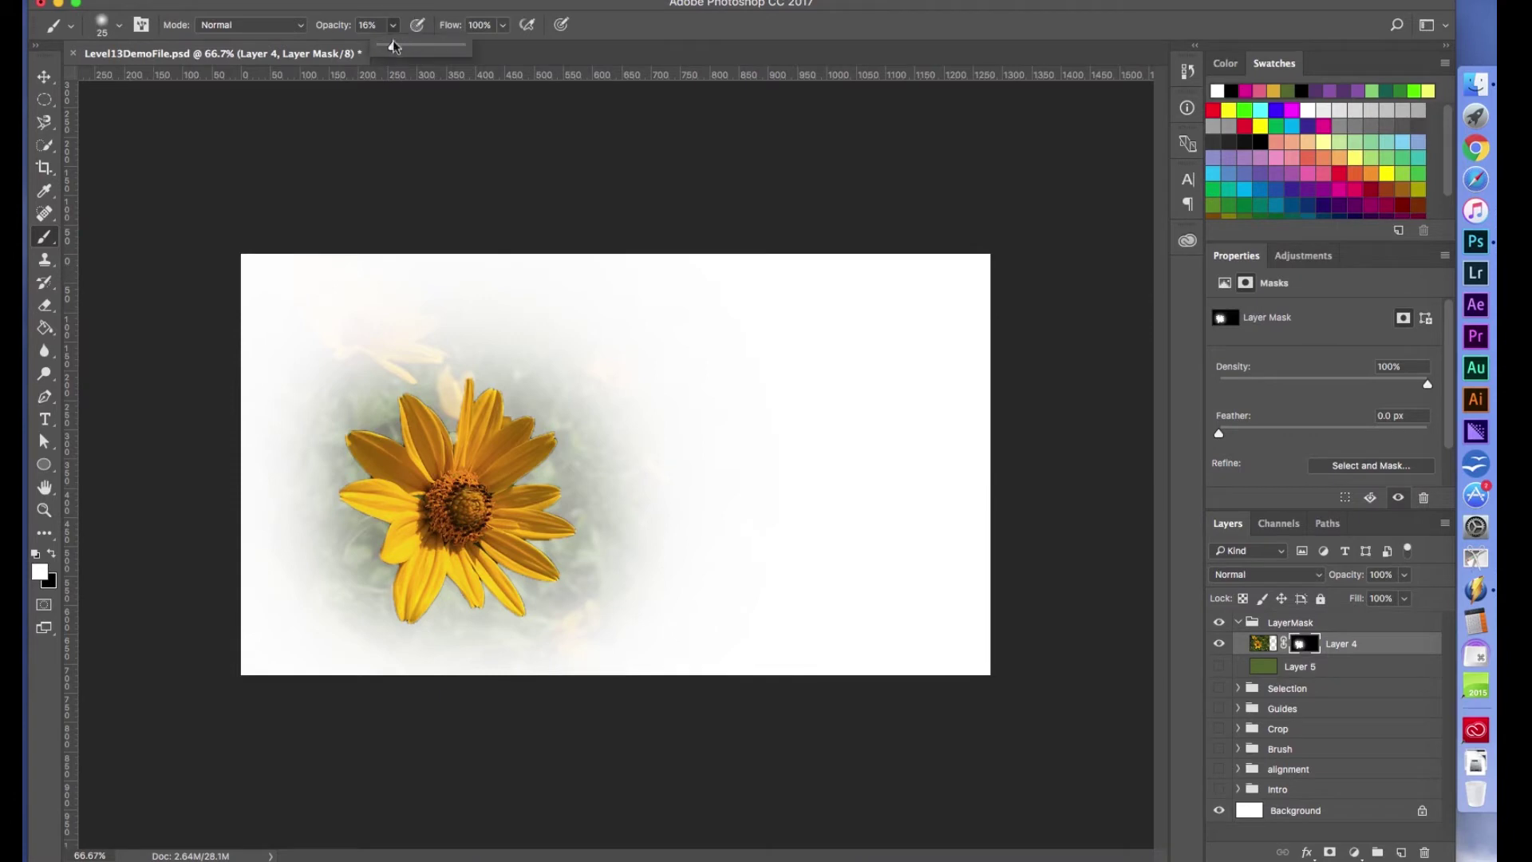
left_click_drag(394, 50, 502, 48)
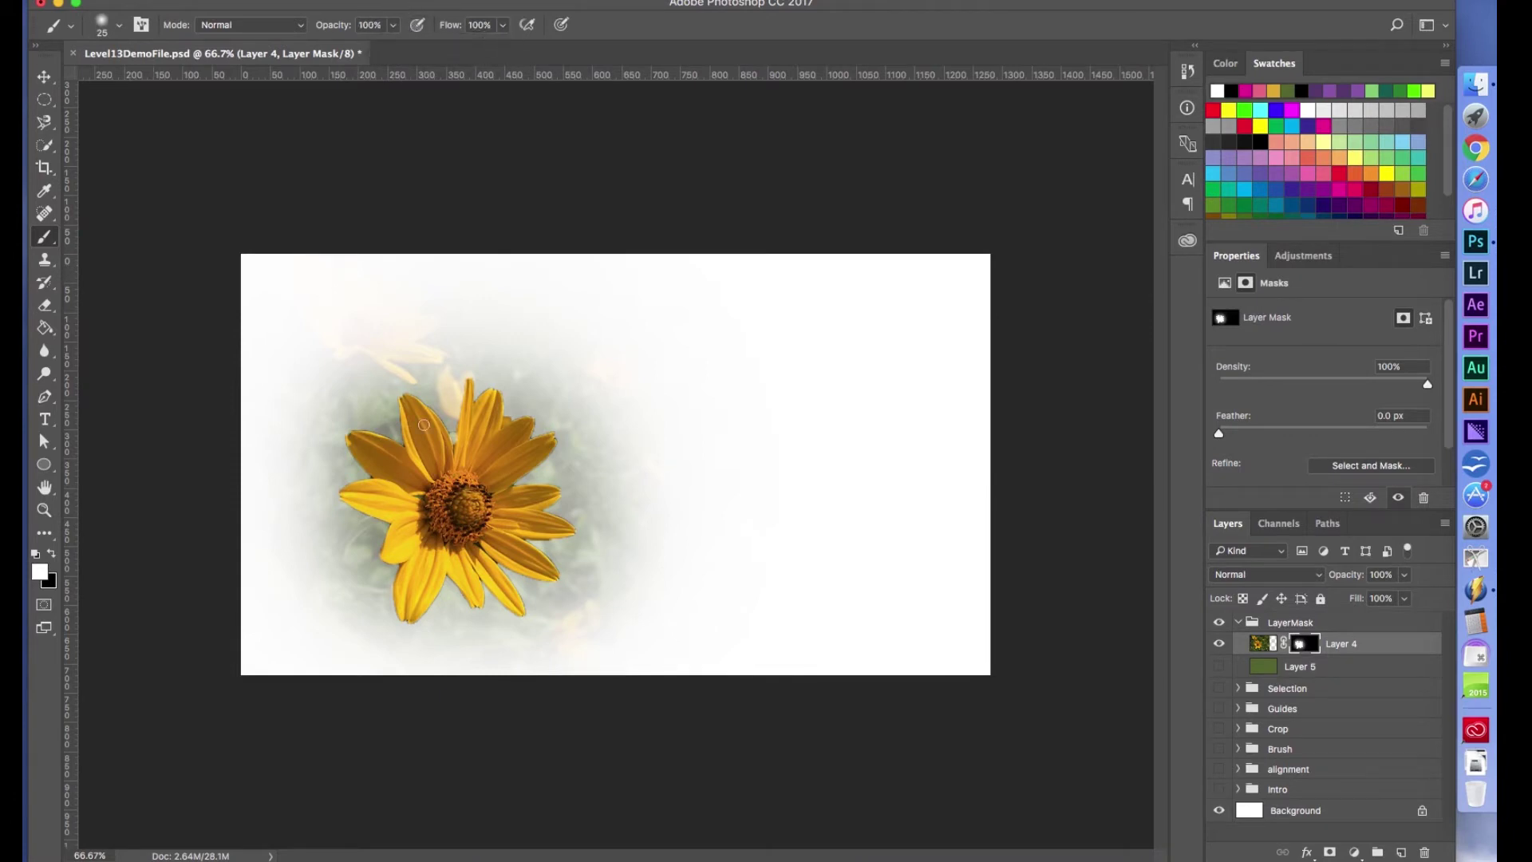
mouse_move(453, 452)
left_mouse_down()
mouse_move(424, 399)
mouse_move(447, 414)
mouse_move(462, 380)
mouse_move(459, 409)
left_mouse_up()
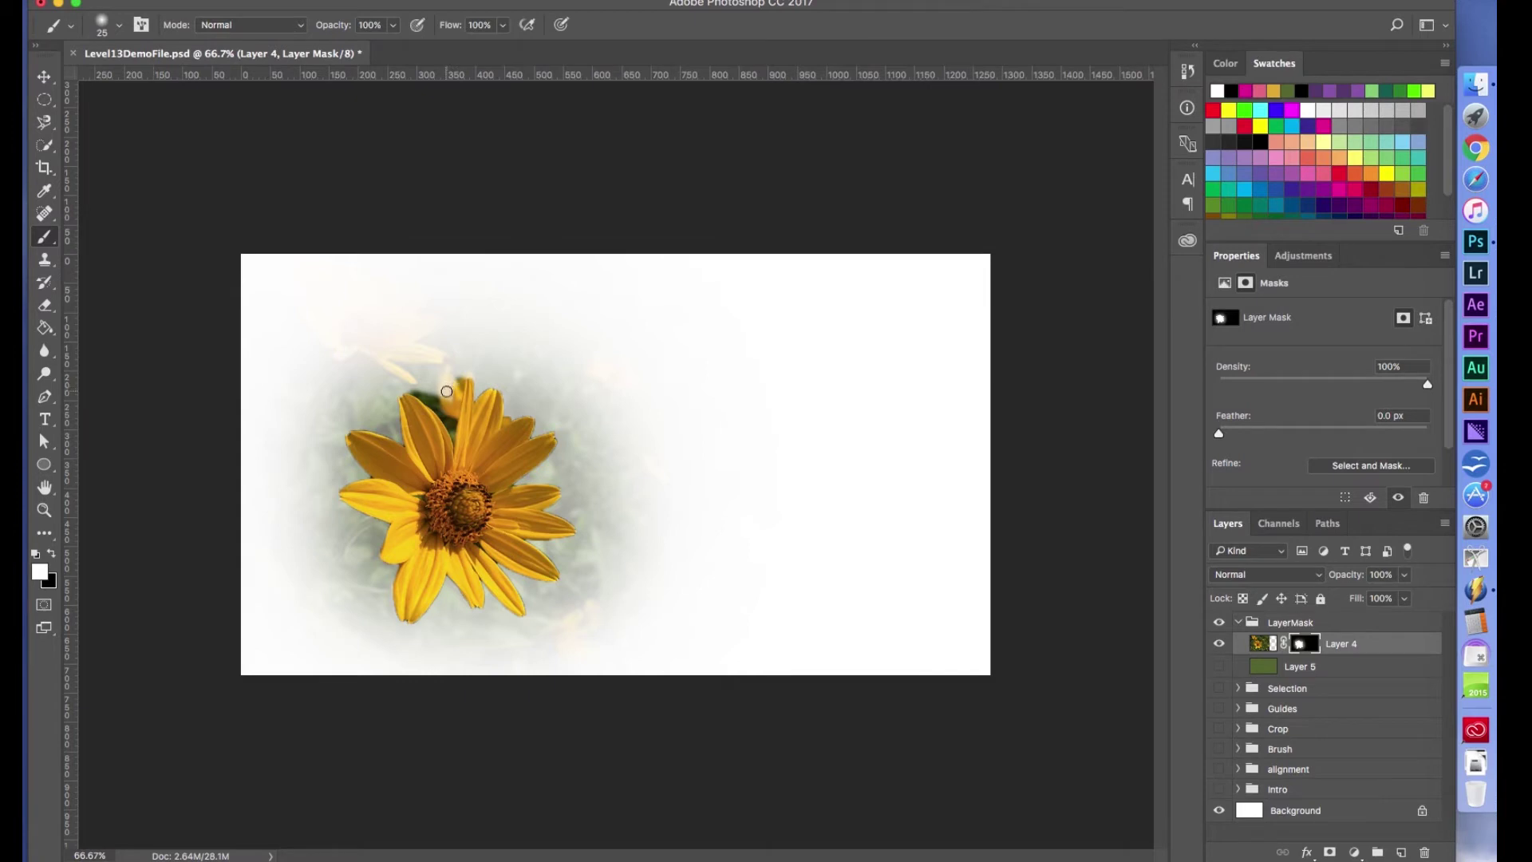
Paint a black stroke across the flower on the mask and restore the hidden petals by painting over it in white.
key("x")
key("x")
key("x")
mouse_move(410, 387)
left_mouse_down()
mouse_move(447, 428)
mouse_move(429, 542)
left_mouse_up()
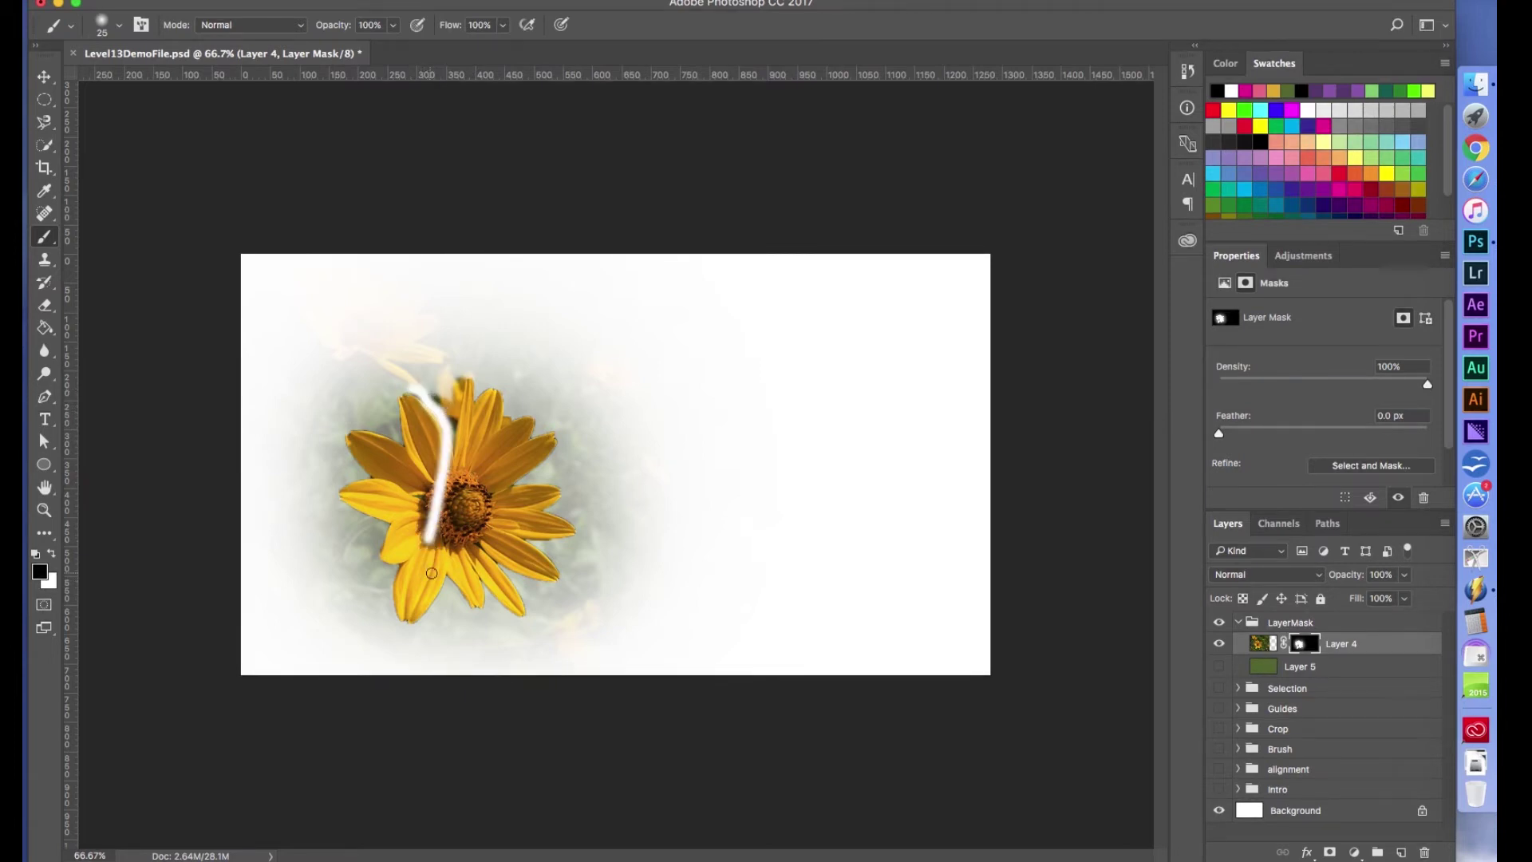
key("x")
mouse_move(439, 571)
left_mouse_down()
mouse_move(411, 523)
mouse_move(443, 505)
mouse_move(429, 488)
mouse_move(446, 437)
mouse_move(448, 472)
mouse_move(434, 421)
mouse_move(407, 400)
mouse_move(445, 437)
mouse_move(419, 407)
mouse_move(424, 489)
mouse_move(411, 419)
mouse_move(398, 450)
left_mouse_up()
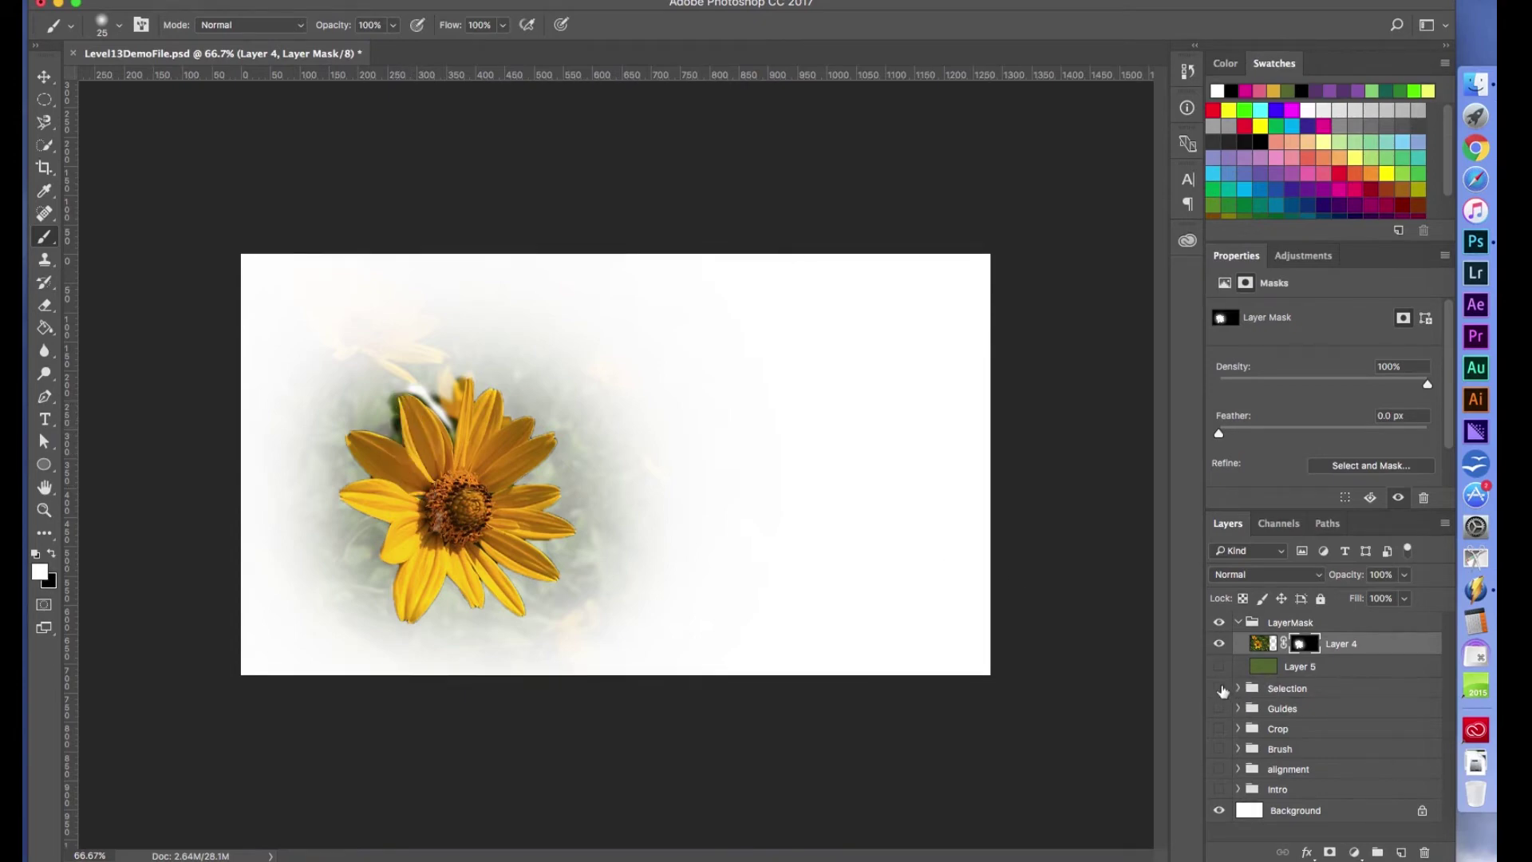
Show the Selection group and add a layer mask to its portrait photo on Layer 3.
left_click(1221, 689)
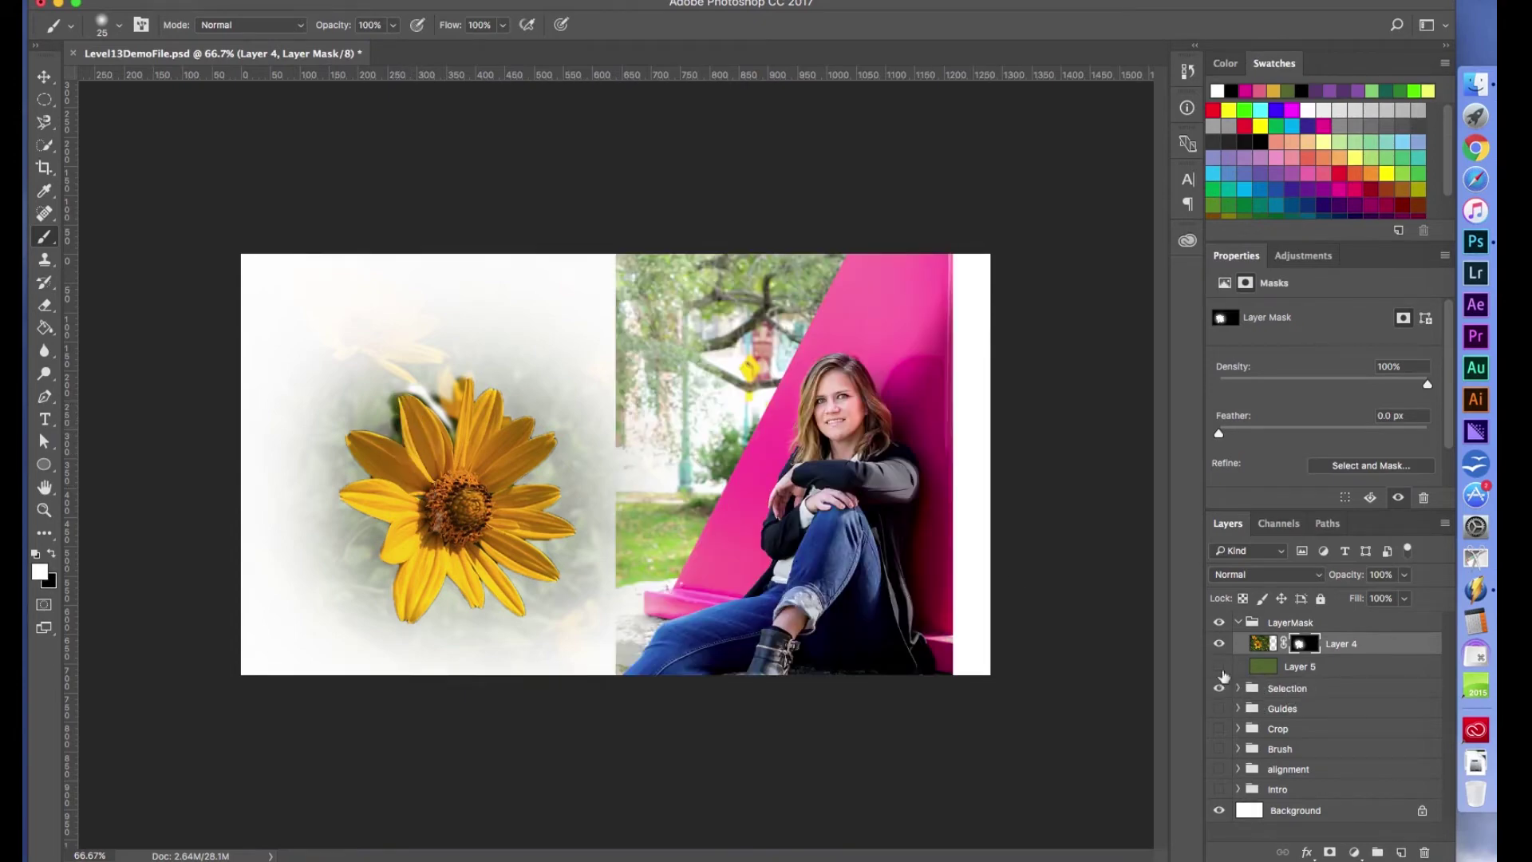
left_click(1289, 689)
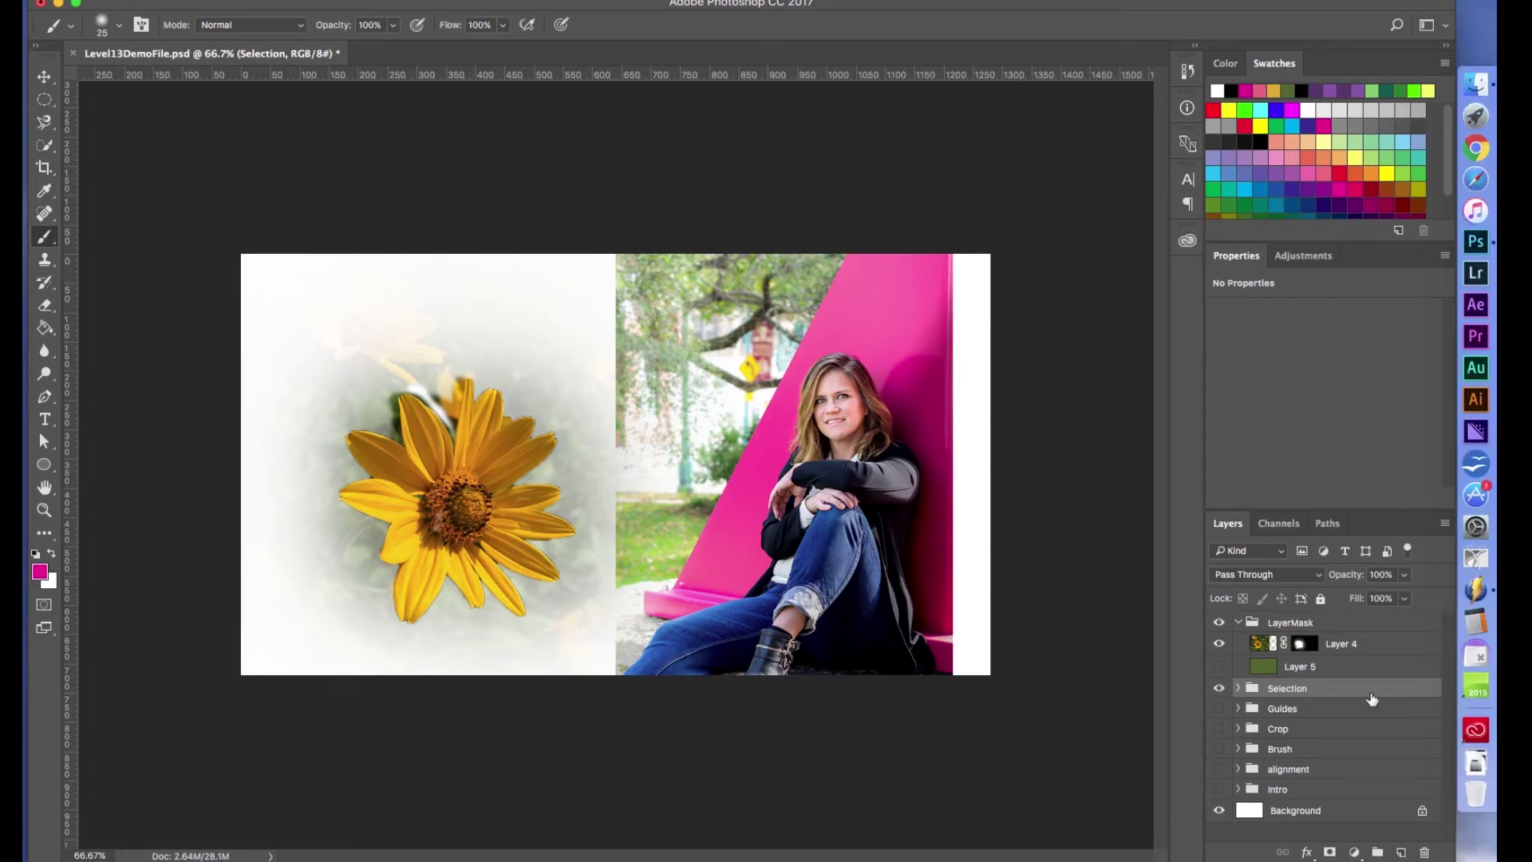
left_click(1237, 689)
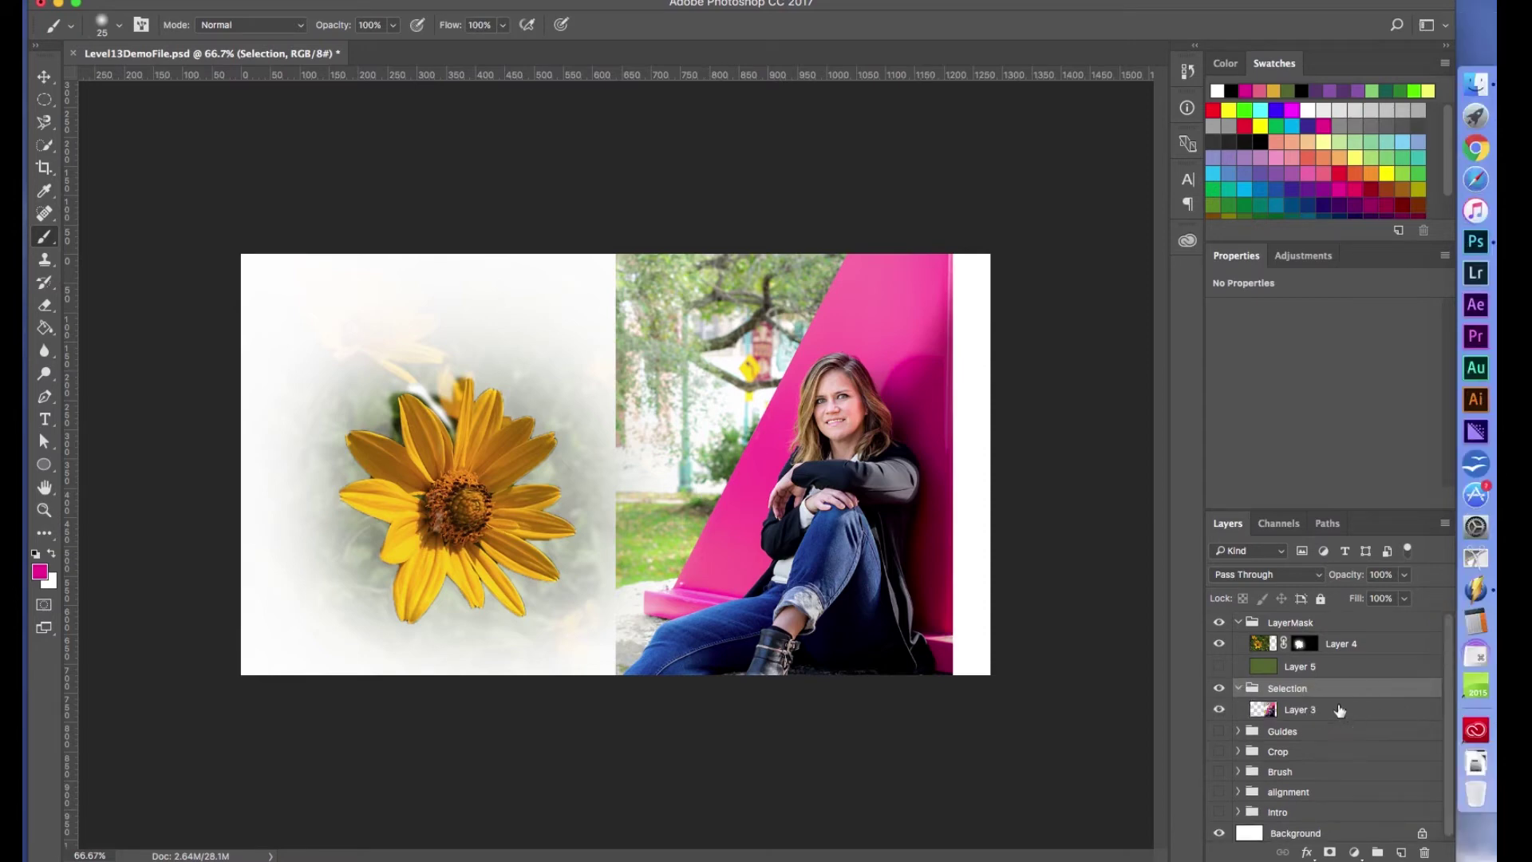
left_click(1340, 710)
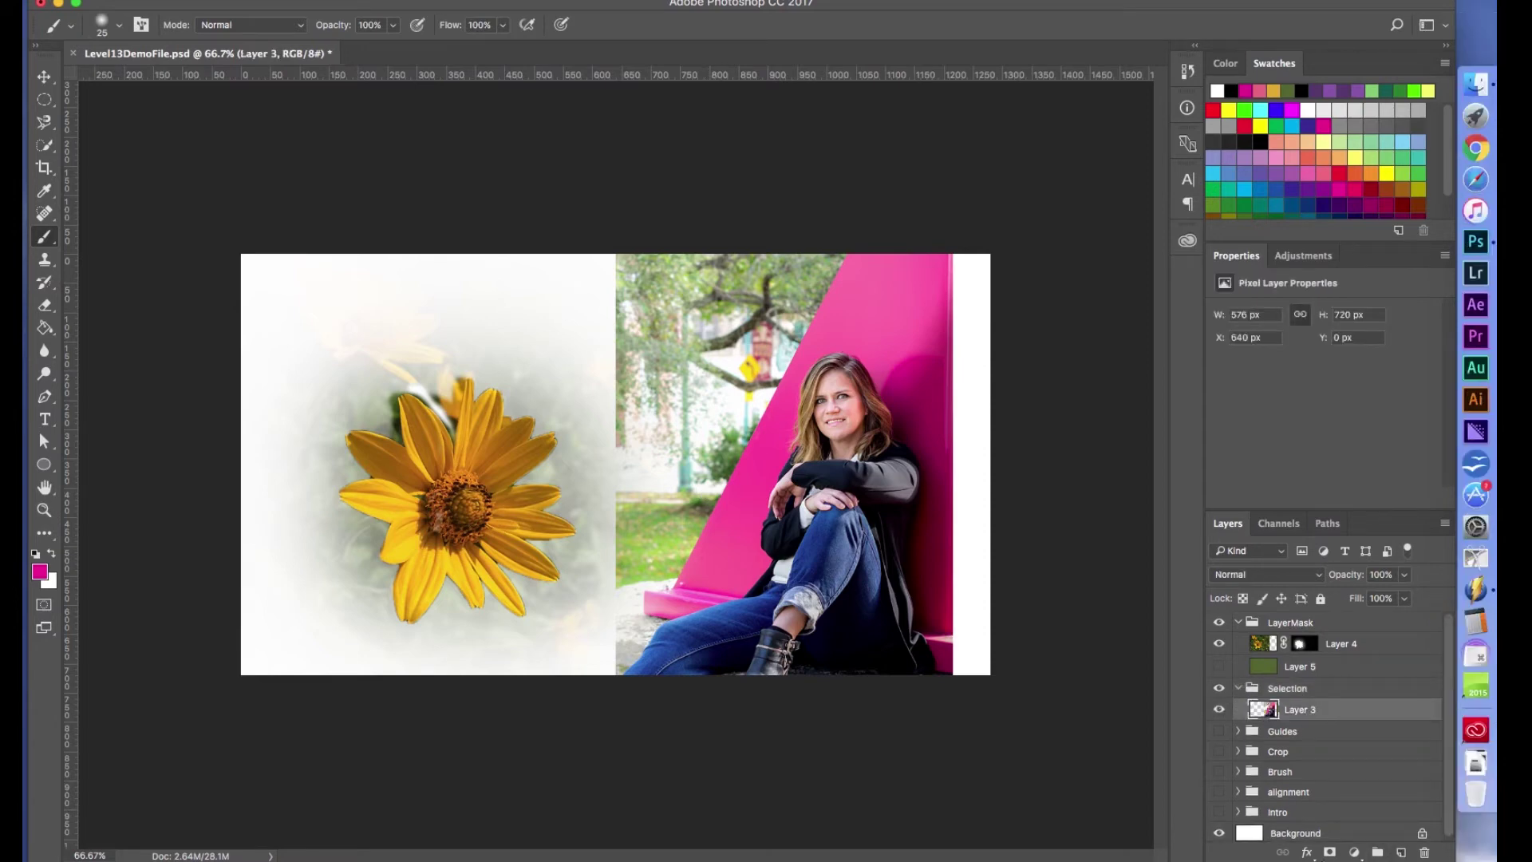
left_click(1330, 853)
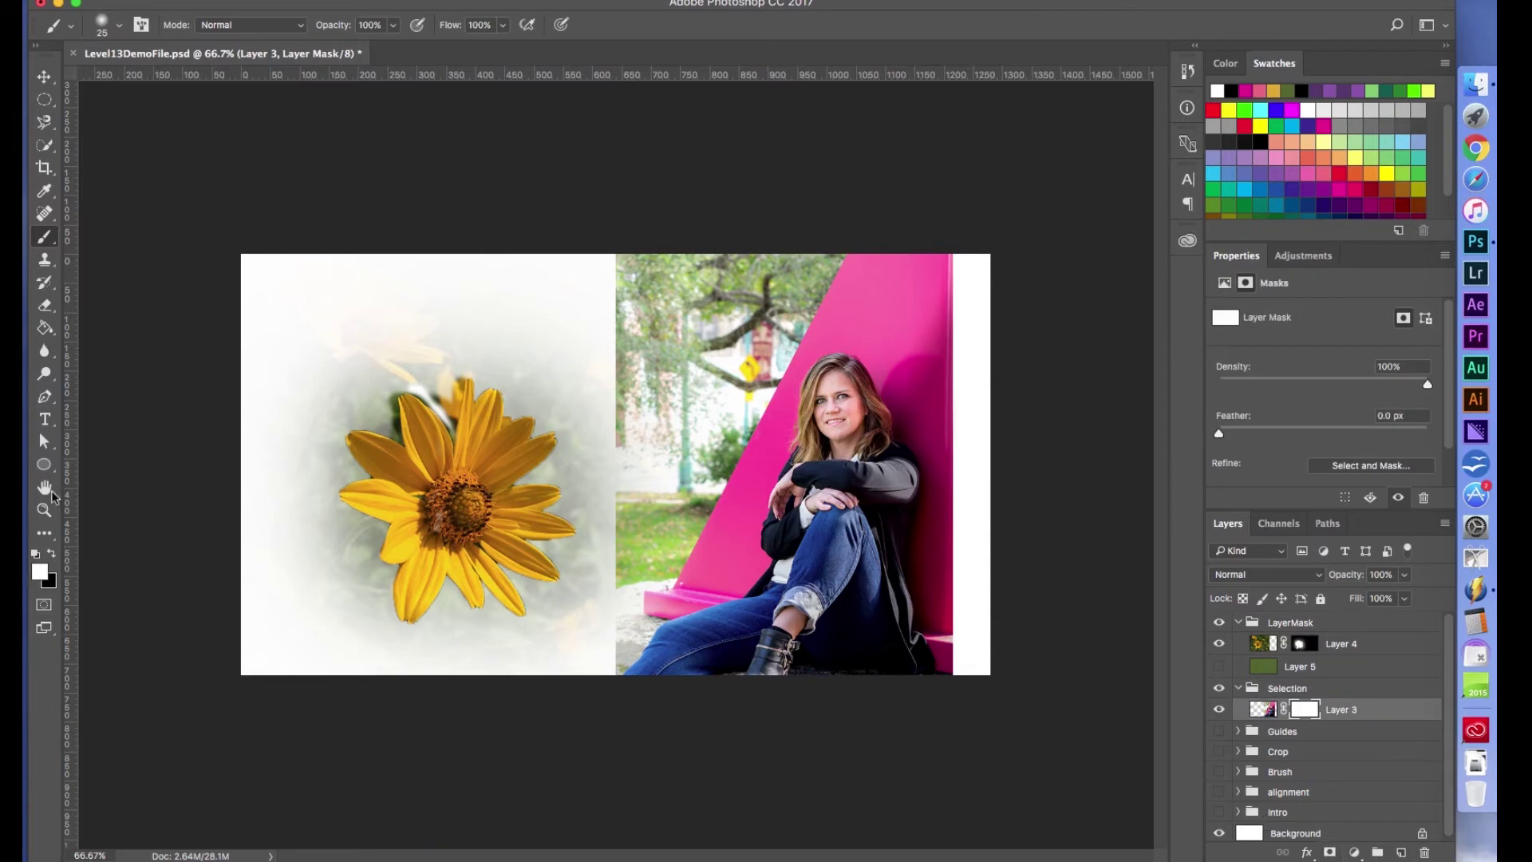
Fade the portrait's left edge by painting black on Layer 3's mask, enlarging the soft brush up to 400 px.
left_click(54, 553)
key("bracketright")
key("bracketright")
key("bracketright")
key("bracketright")
key("bracketright")
key("bracketright")
key("bracketright")
key("bracketright")
key("bracketright")
key("bracketright")
key("bracketright")
key("bracketright")
key("bracketright")
key("bracketright")
key("bracketright")
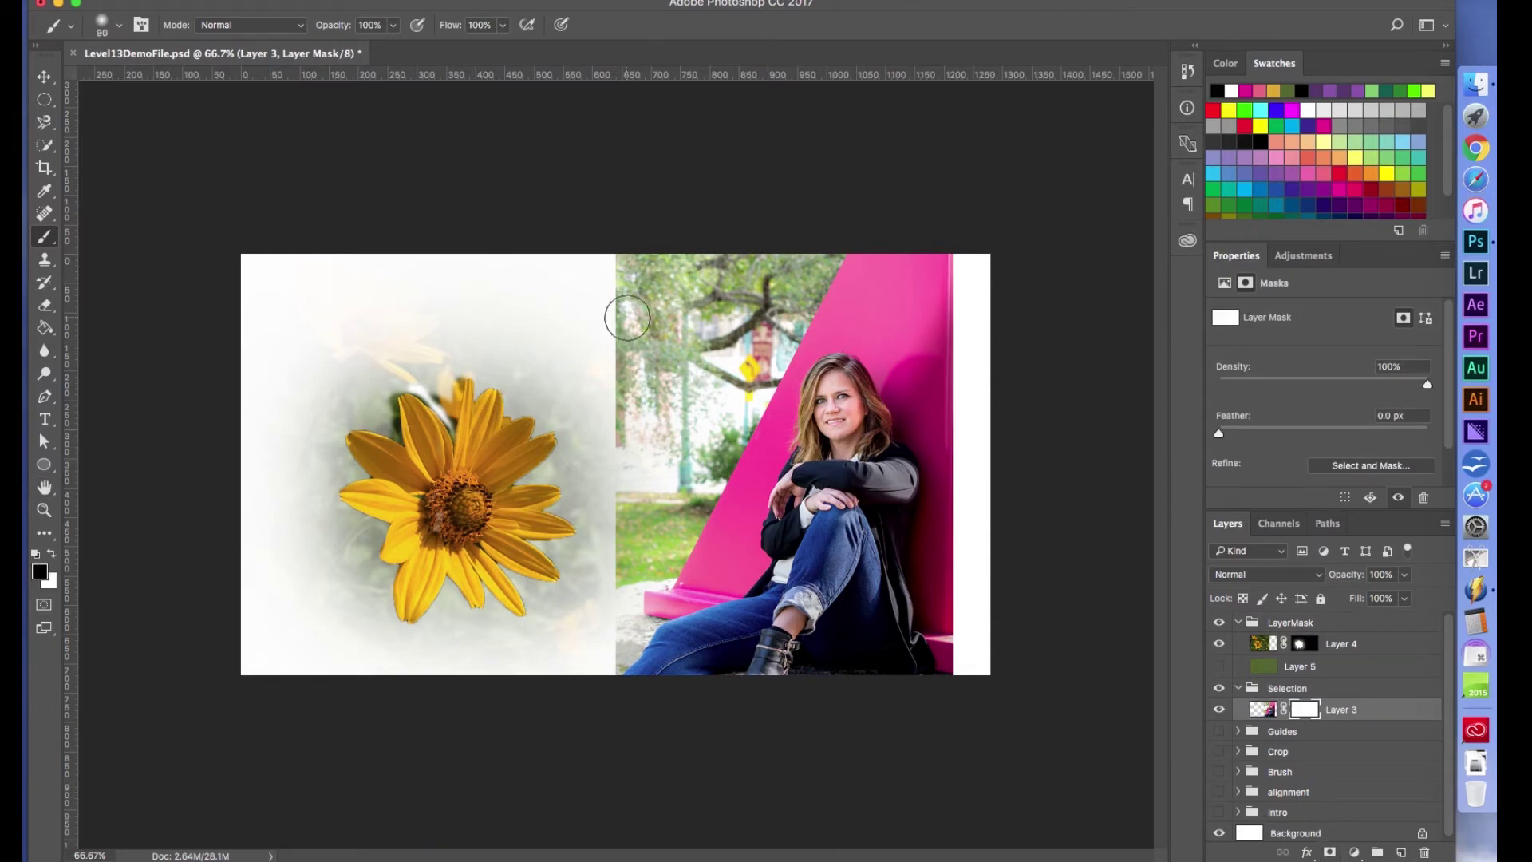
mouse_move(621, 235)
left_mouse_down()
mouse_move(602, 529)
mouse_move(548, 668)
left_mouse_up()
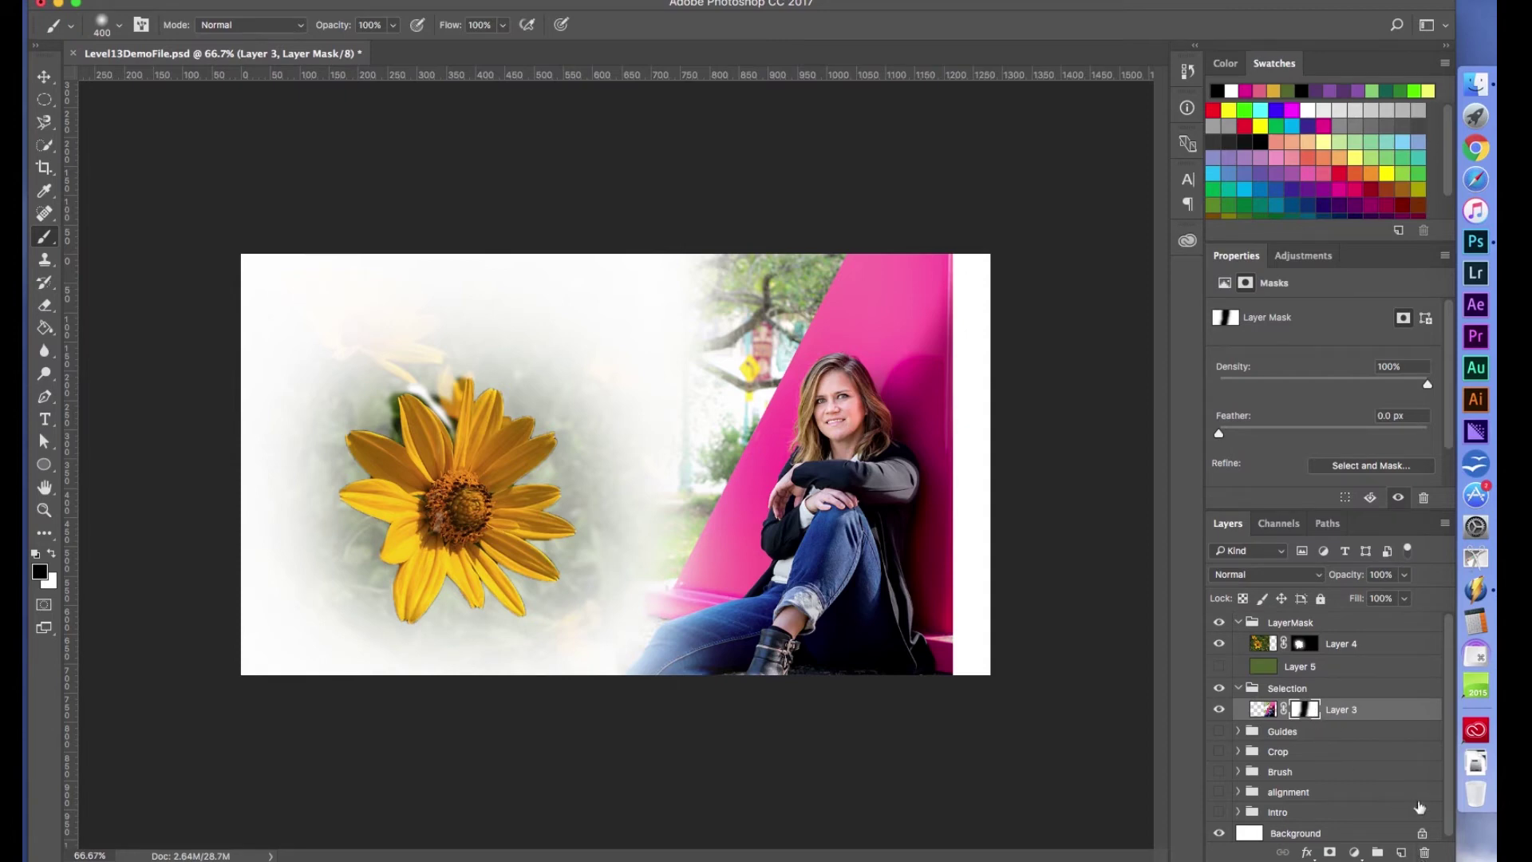
Delete the layer masks from Layer 3 and Layer 4 without applying them.
left_click(1424, 852)
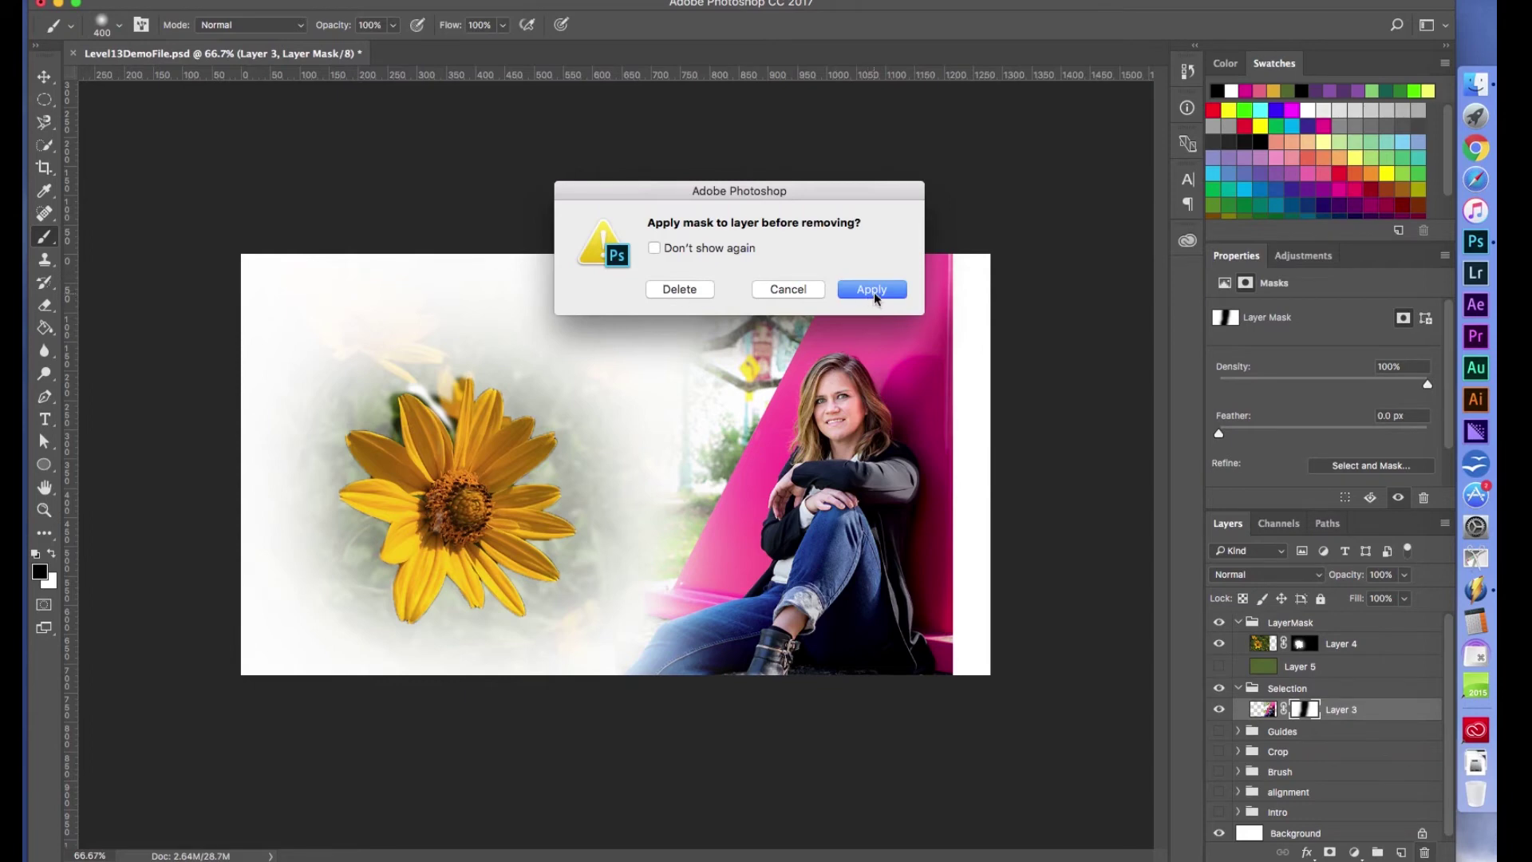
left_click(689, 294)
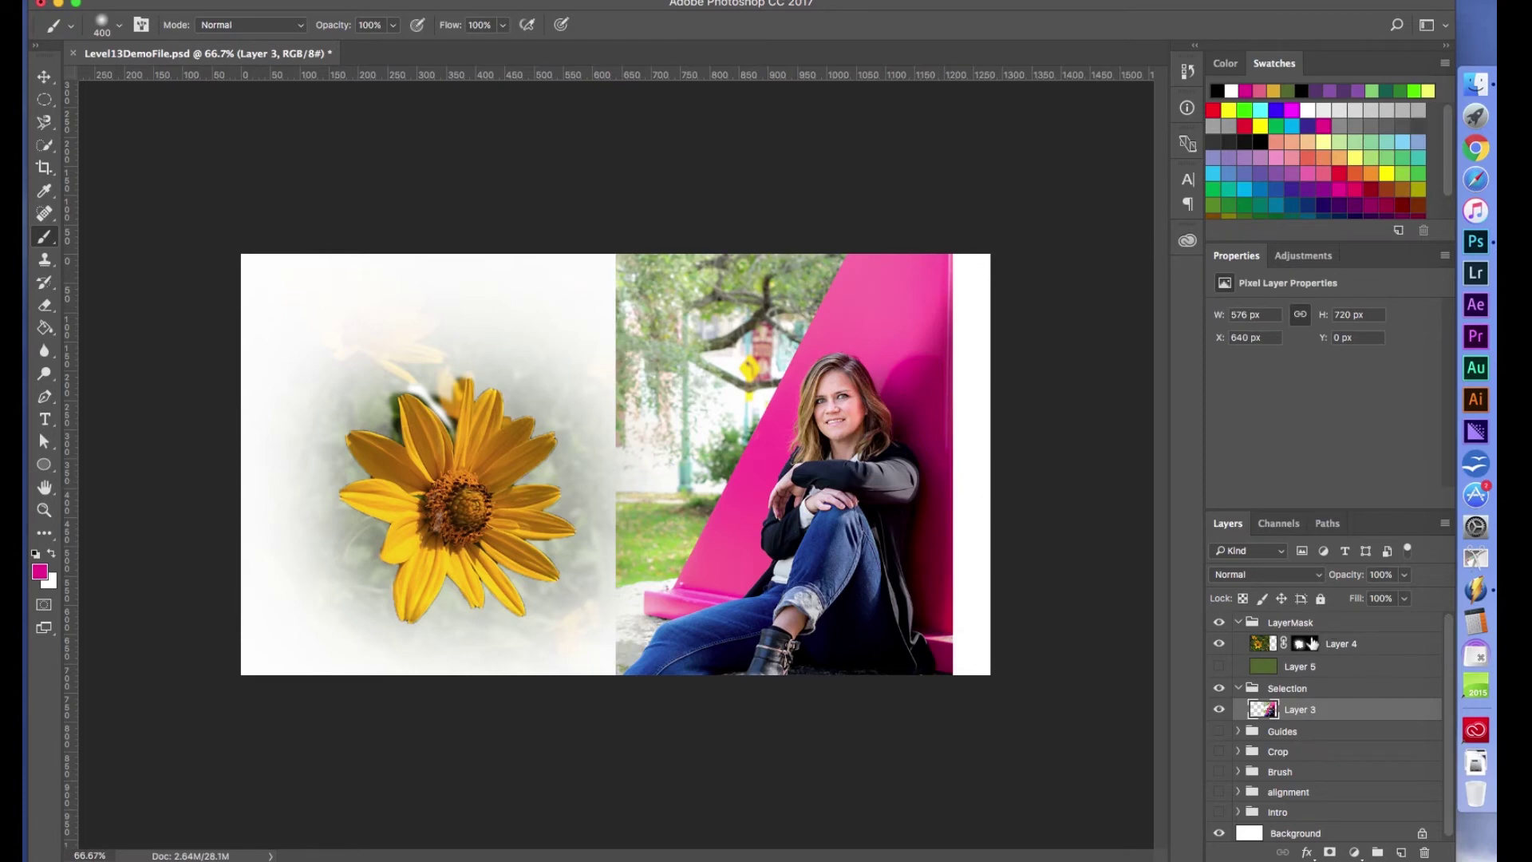
left_click(1312, 643)
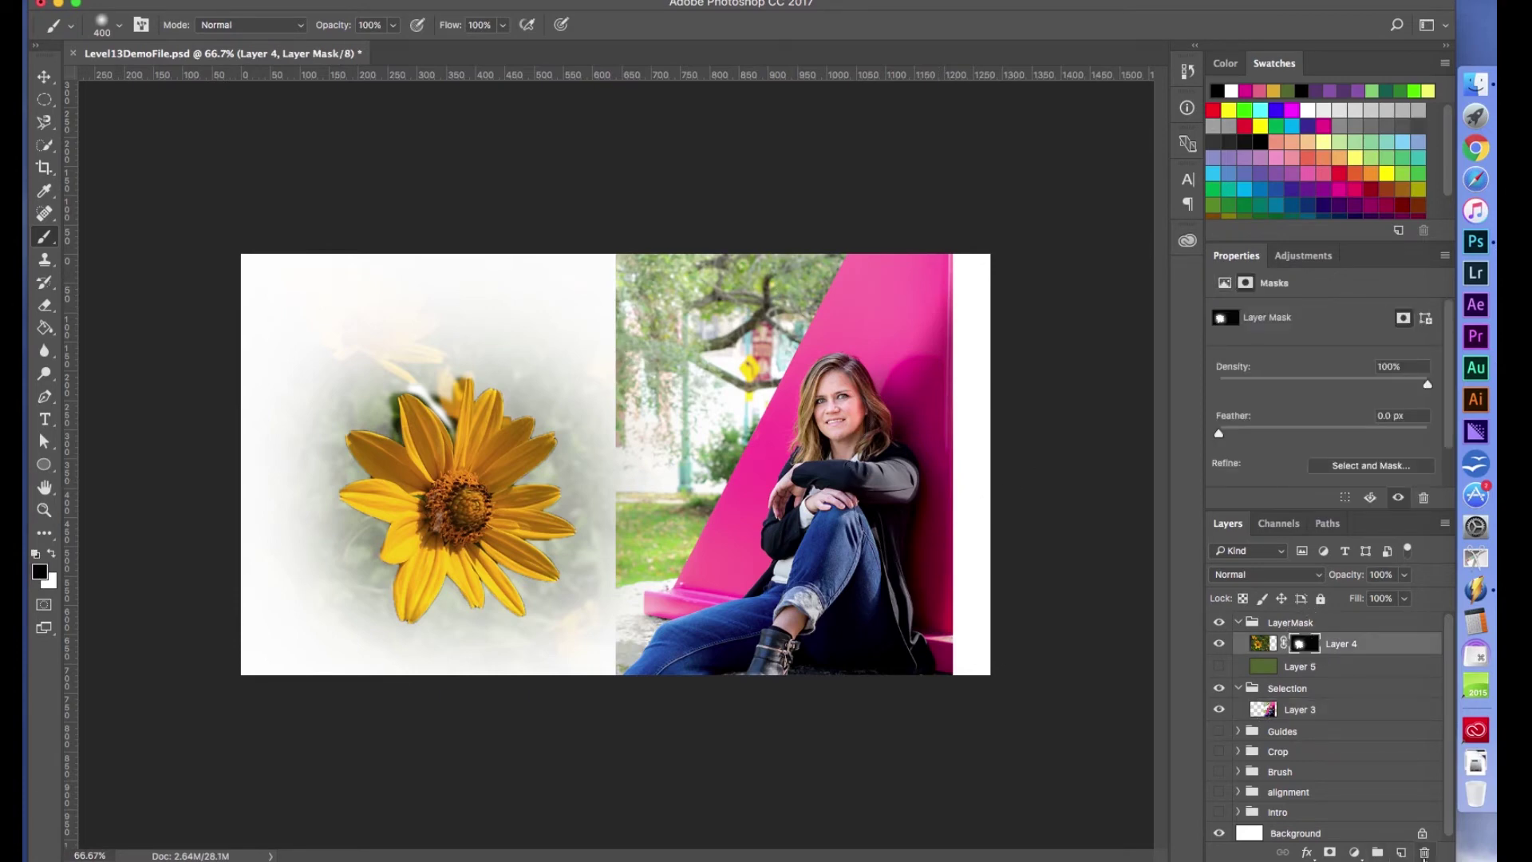
left_click(1425, 853)
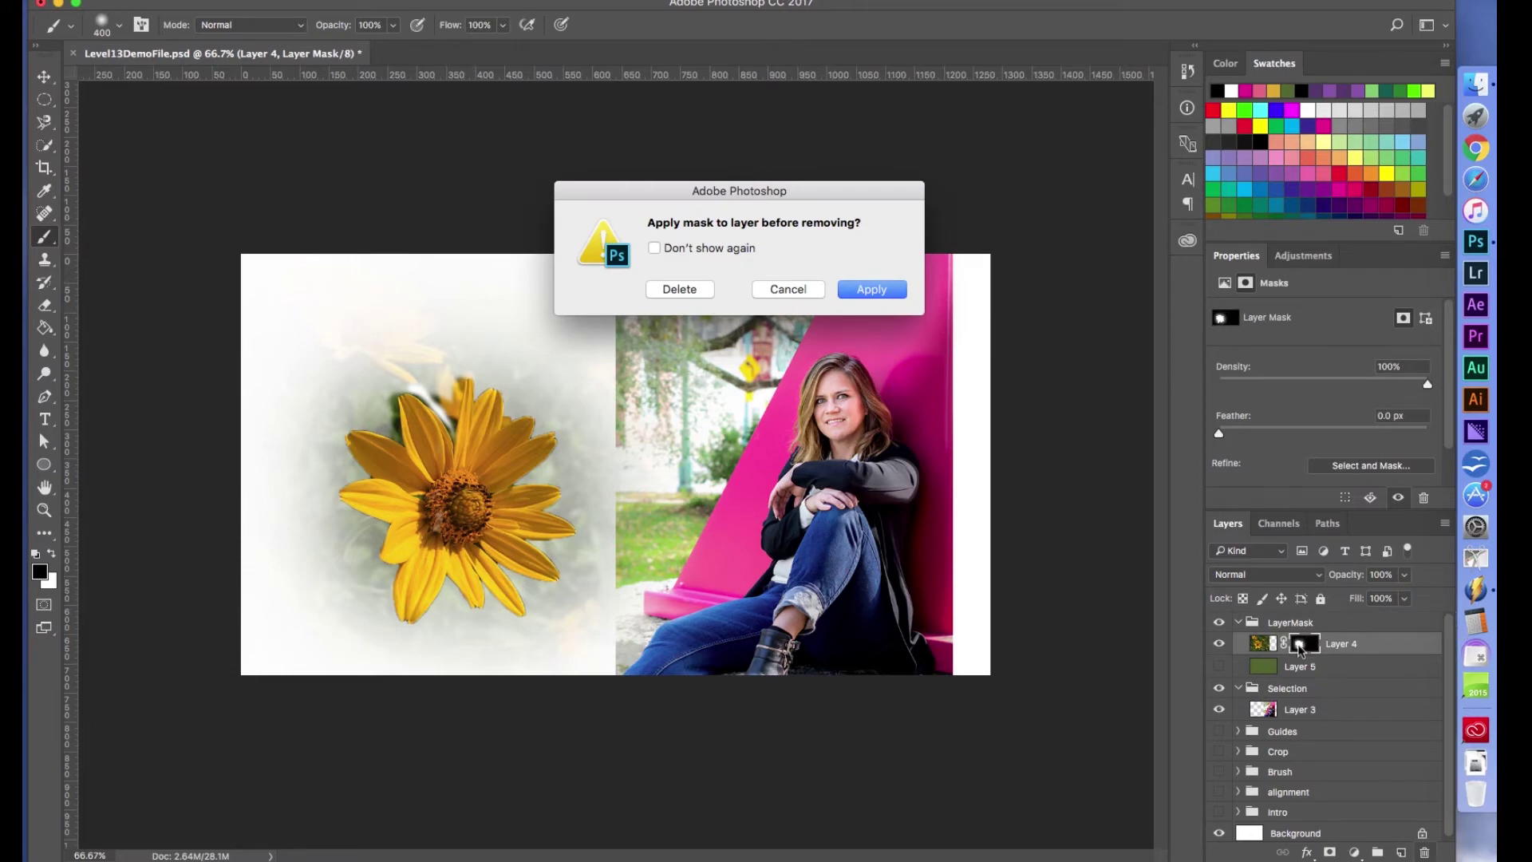
left_click(679, 289)
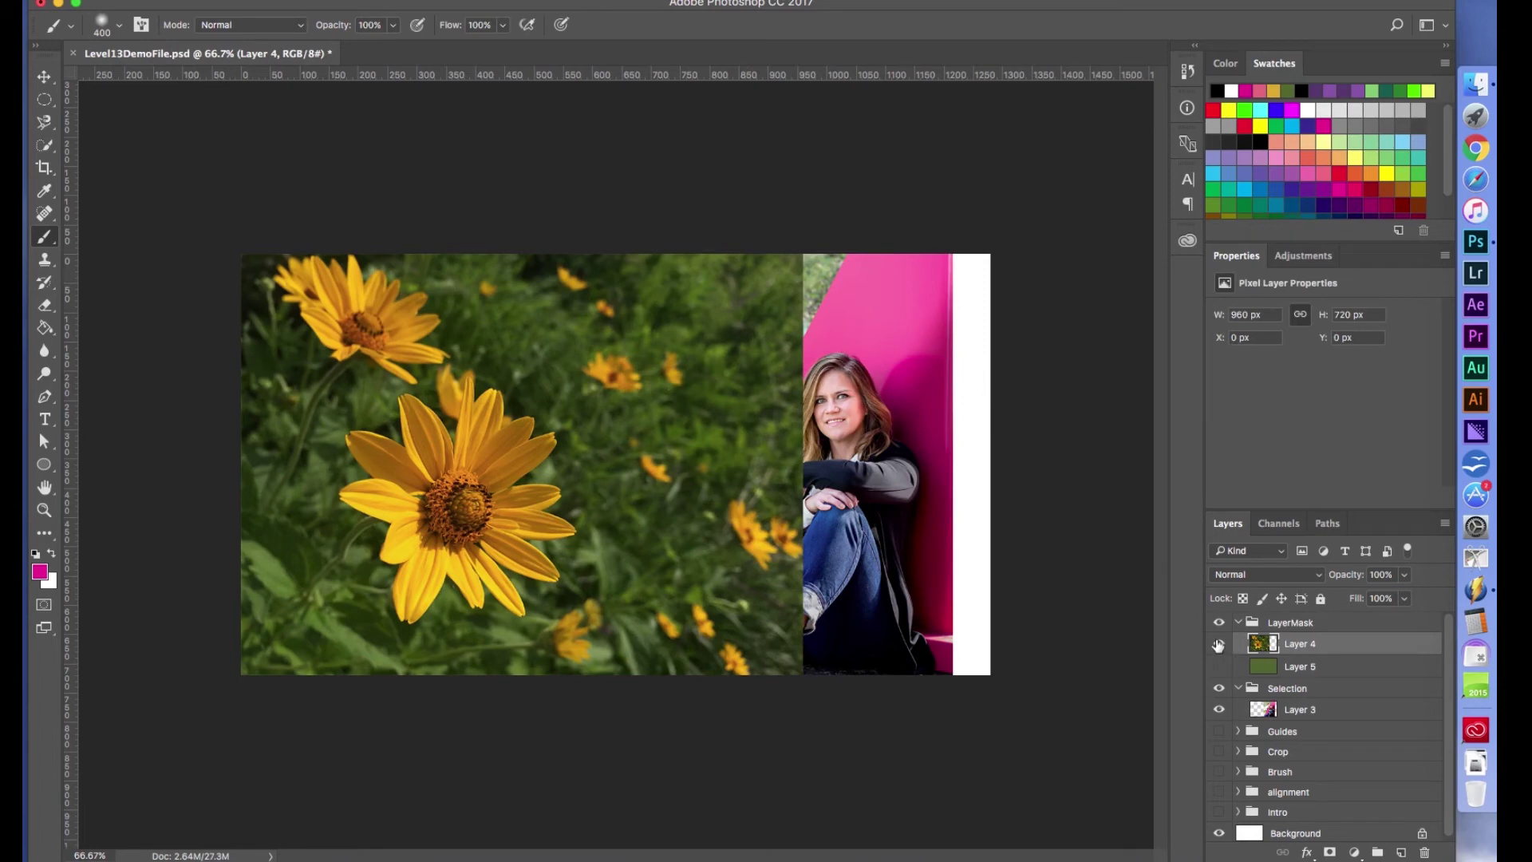
Hide Layer 4 and open the portrait on Layer 3 in the Select and Mask workspace with the Quick Selection tool.
left_click(1219, 644)
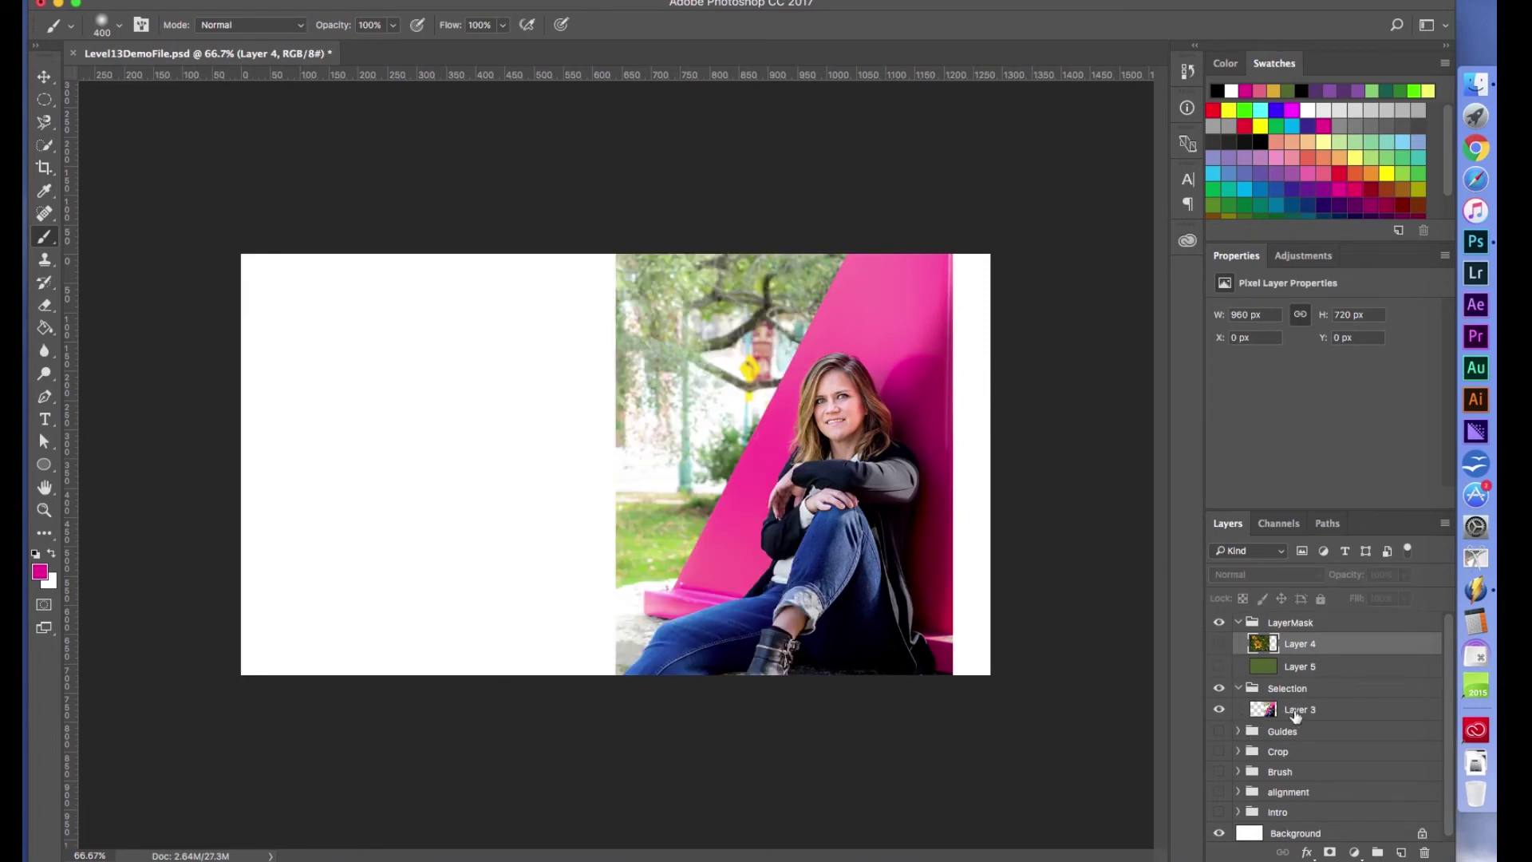
left_click(1295, 712)
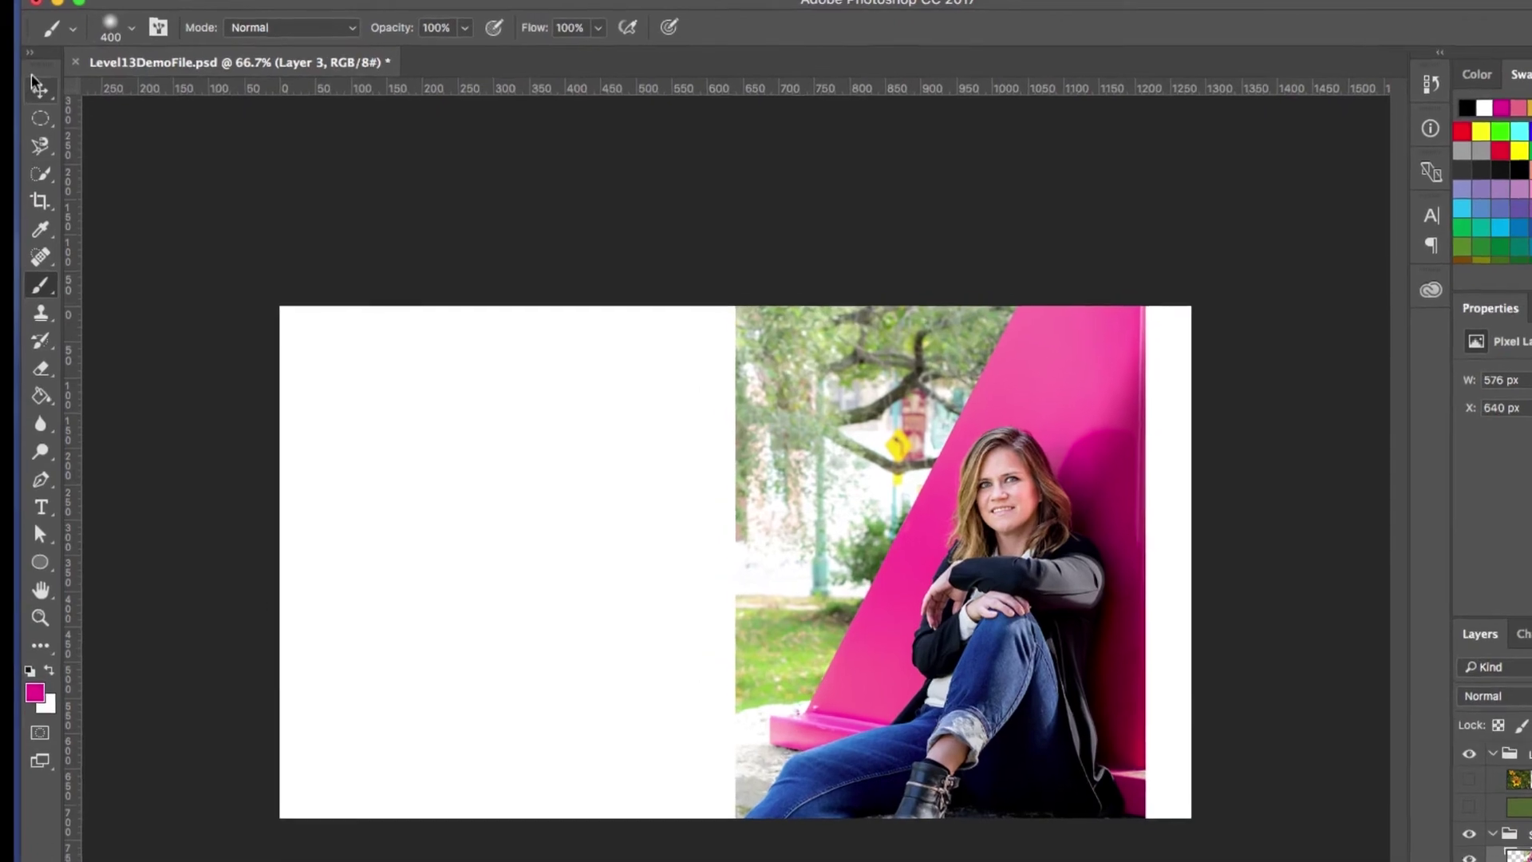
left_click(36, 83)
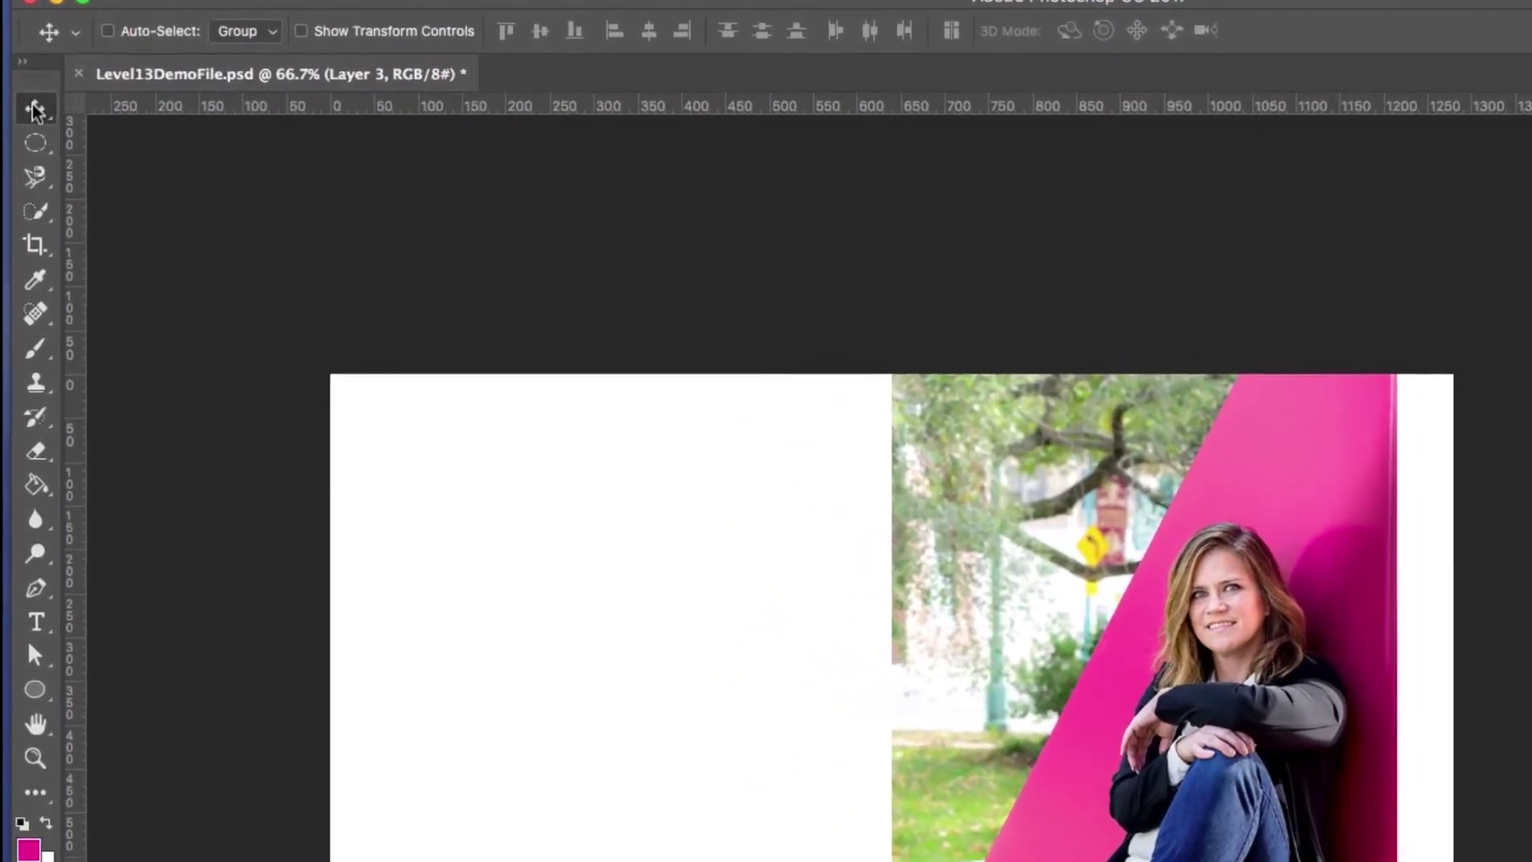
left_click(35, 216)
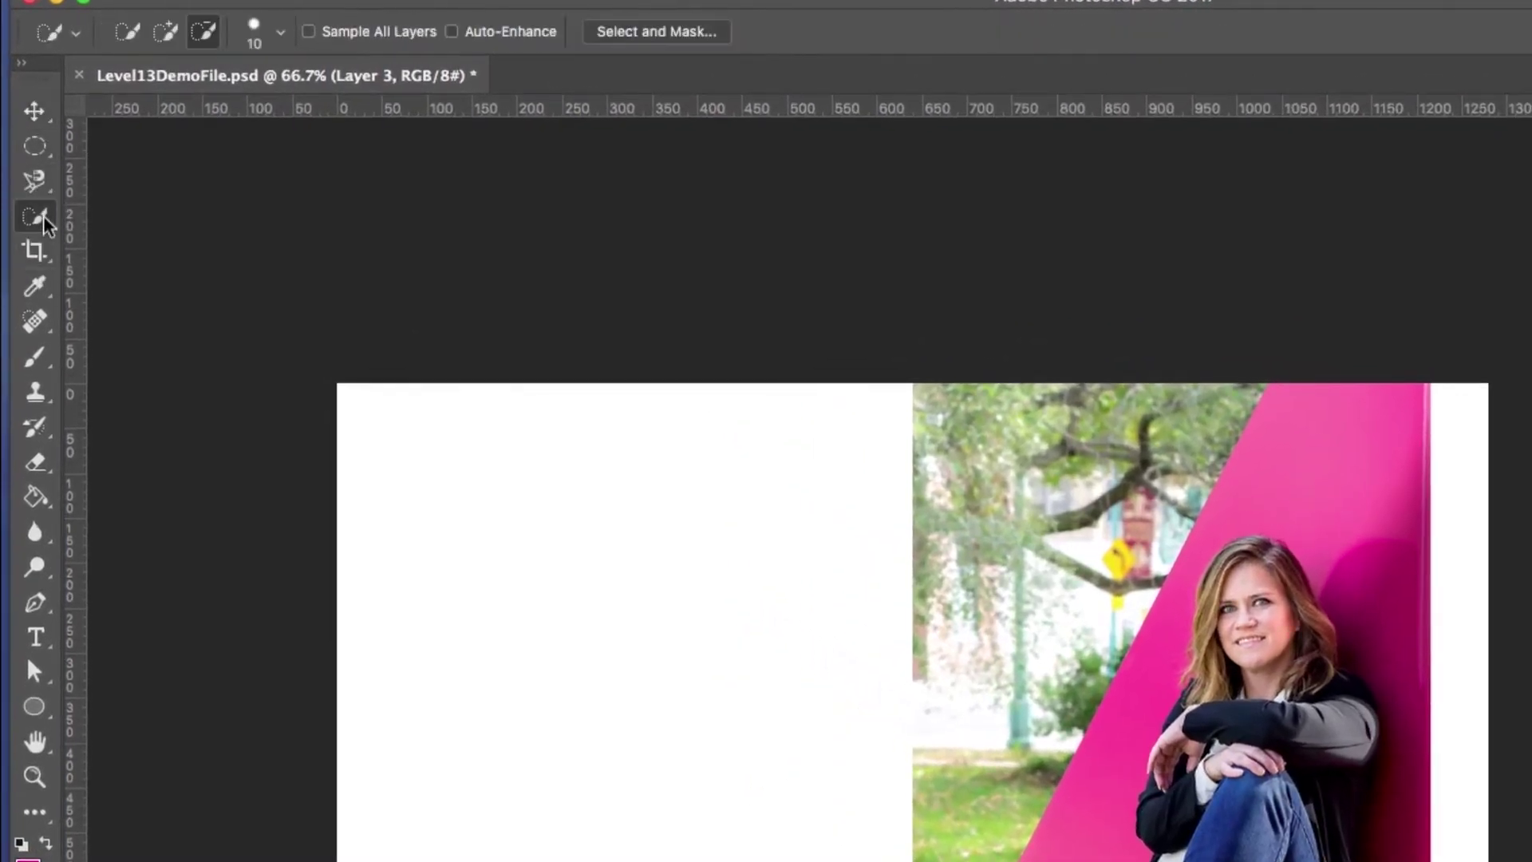
left_click(699, 33)
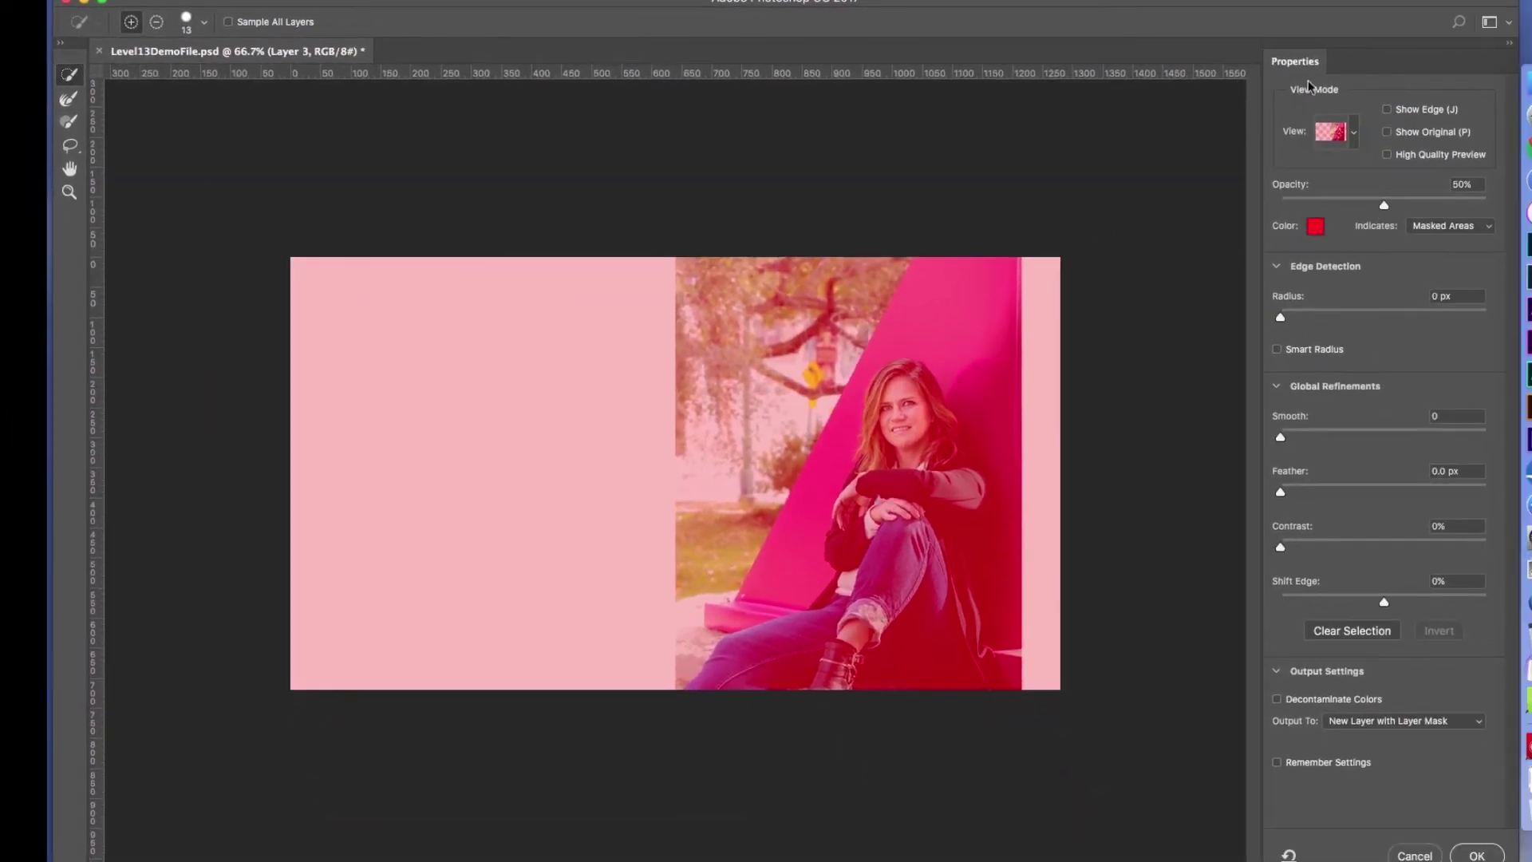
Preview the portrait in the Onion Skin and On Layers view modes, and return to the Overlay view.
left_click(1354, 135)
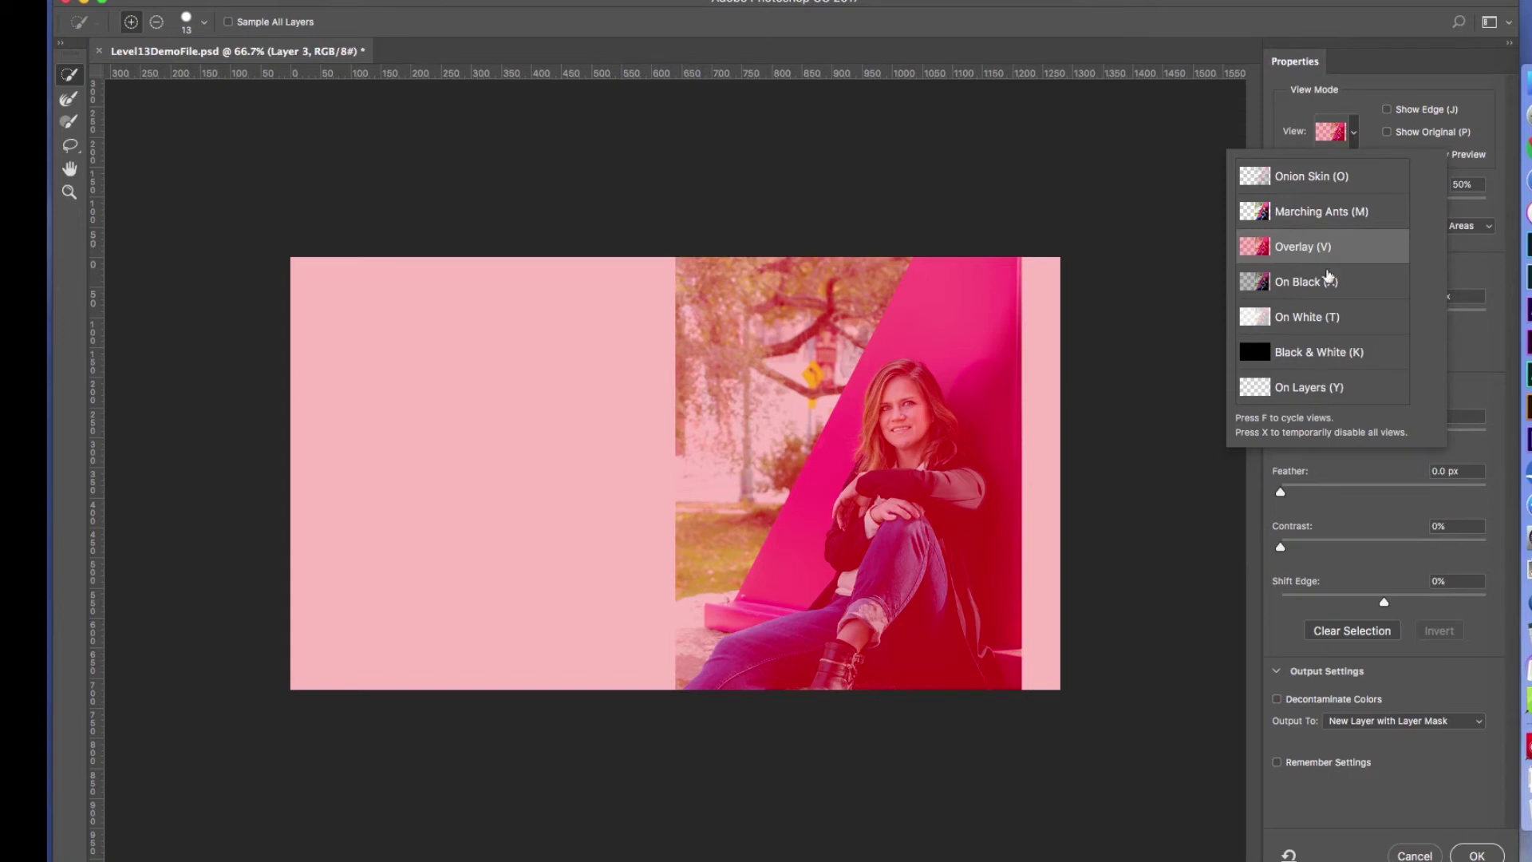
left_click(1322, 178)
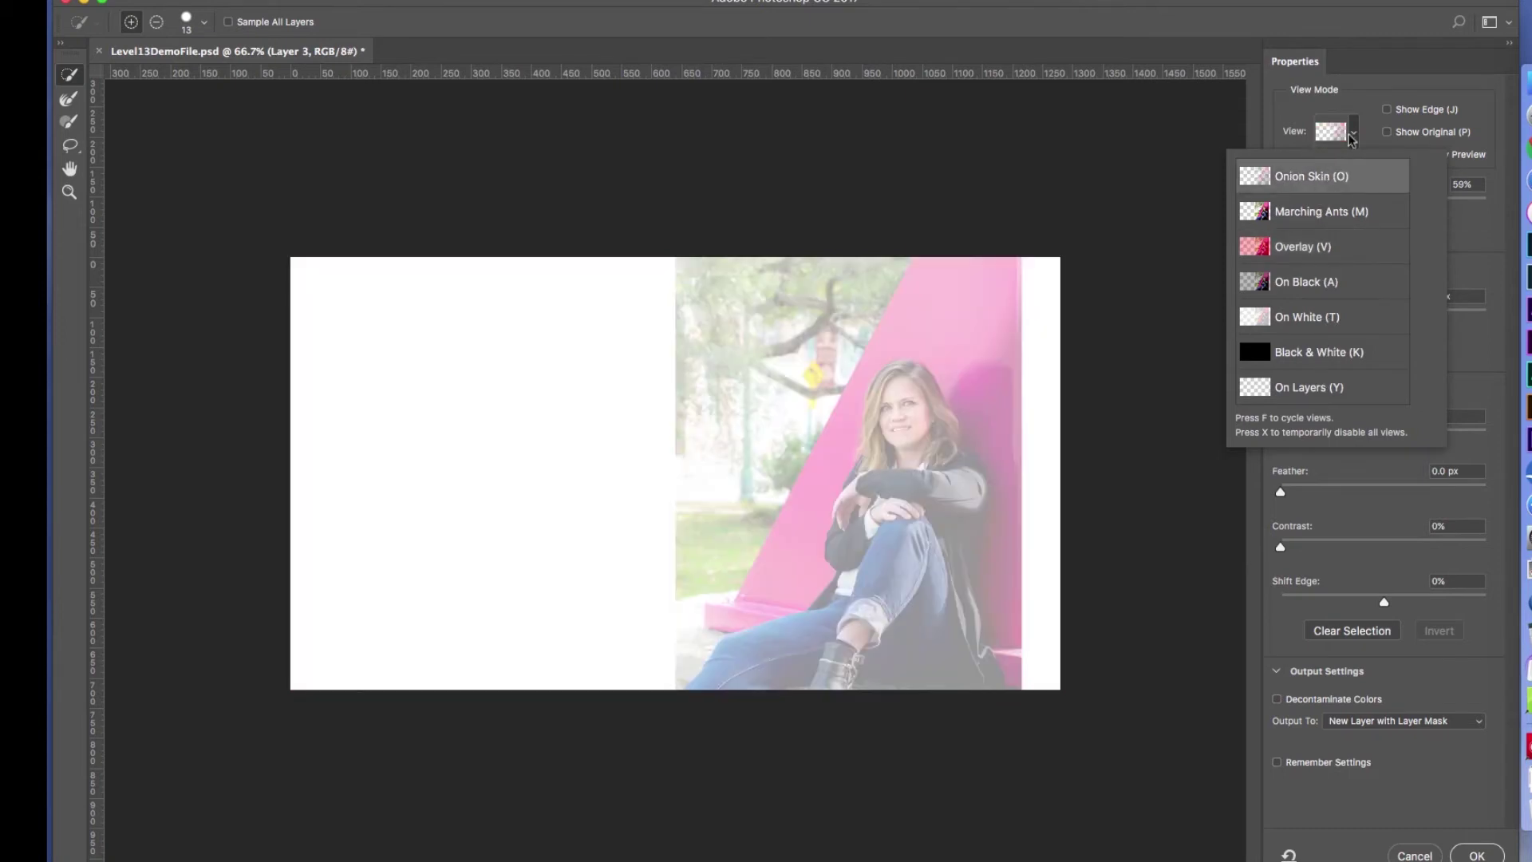
left_click(1352, 134)
left_click(1353, 134)
left_click(1323, 387)
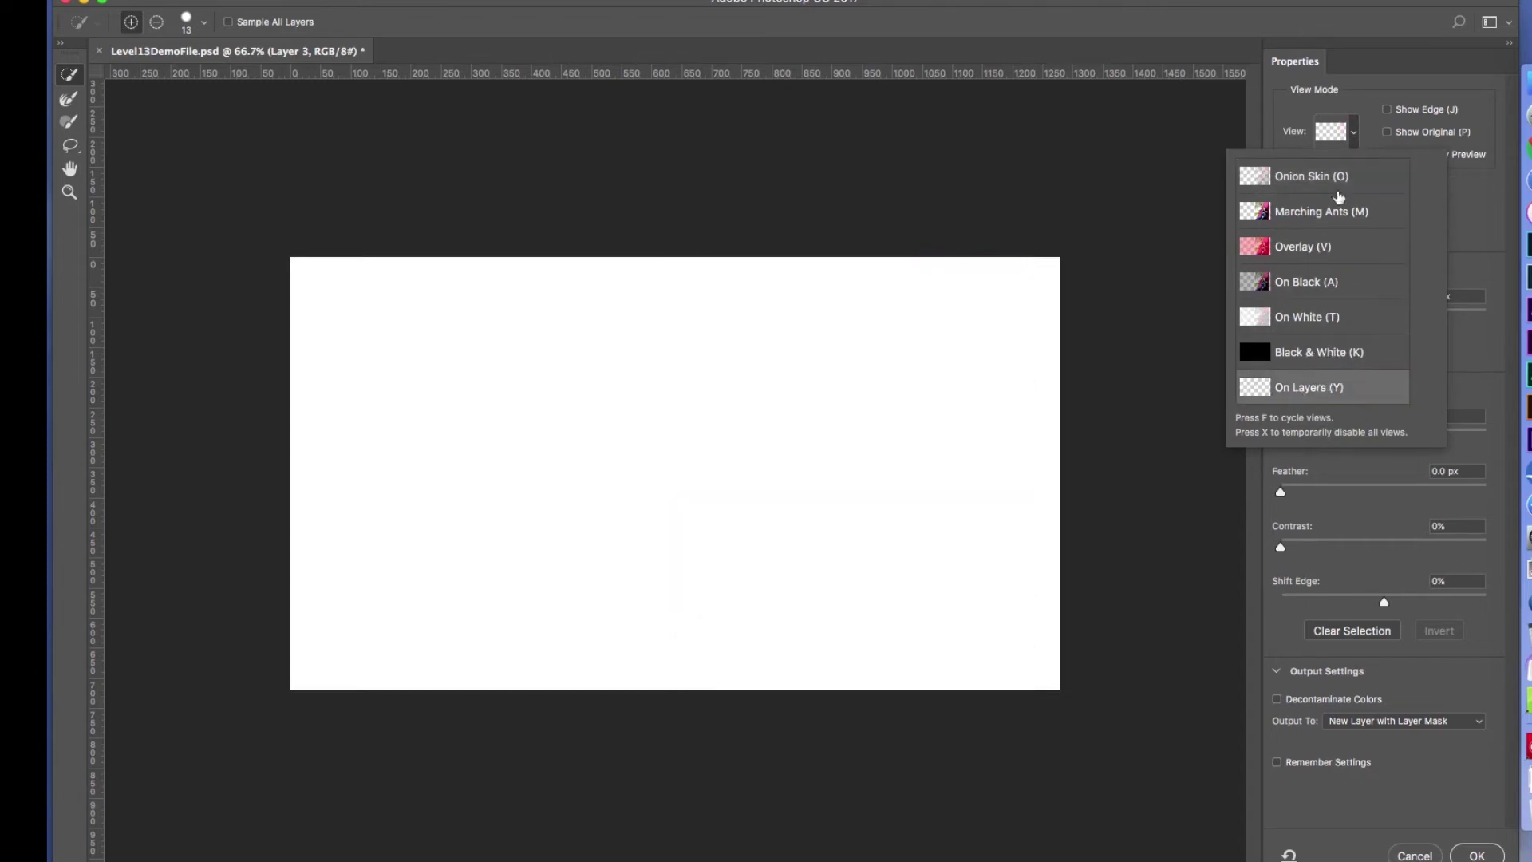
left_click(1355, 136)
left_click(1355, 136)
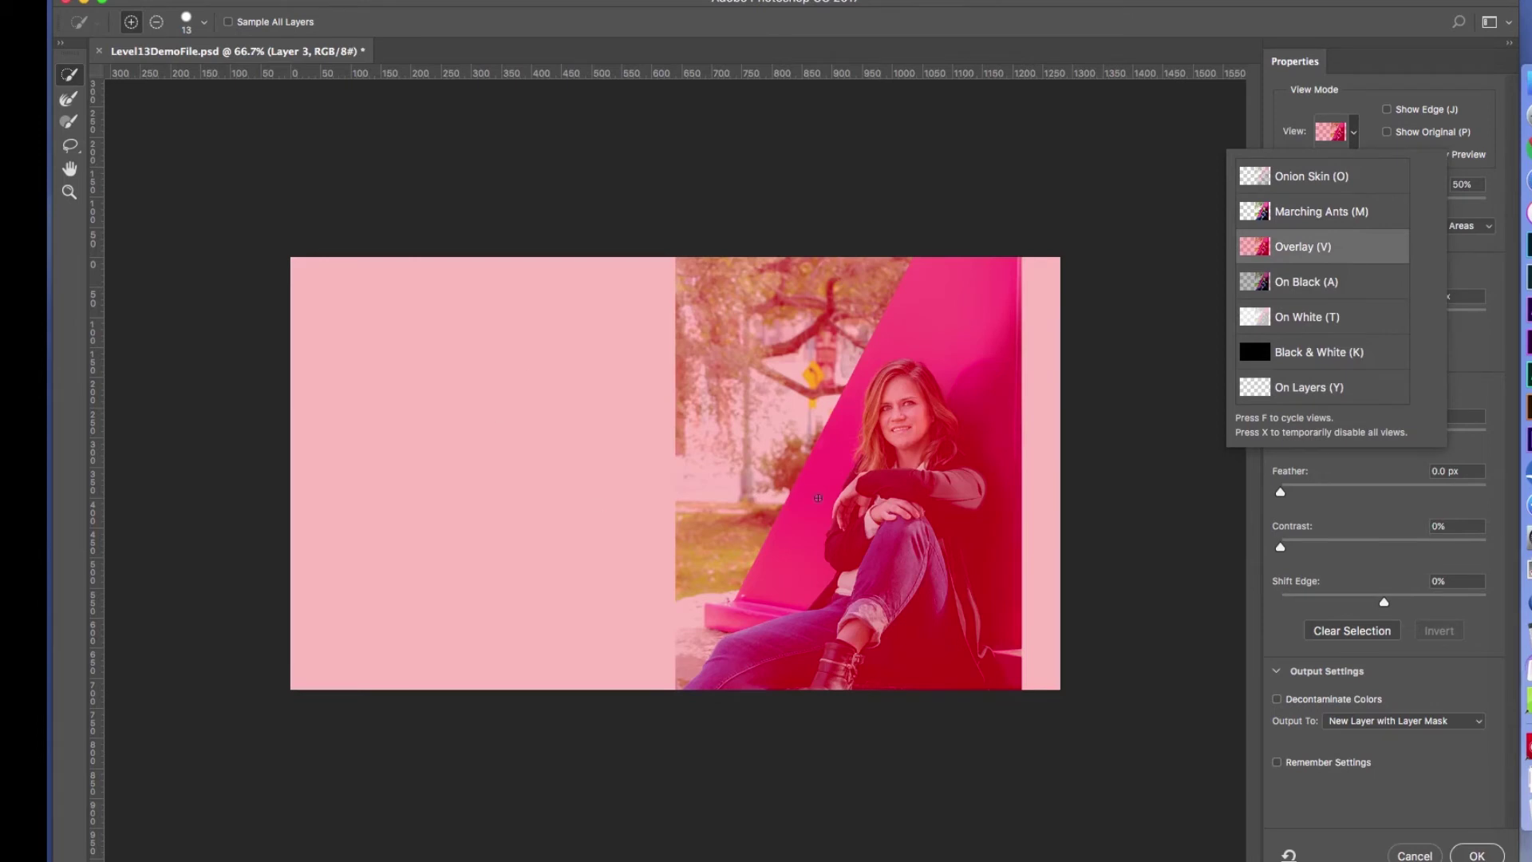
left_click(1355, 136)
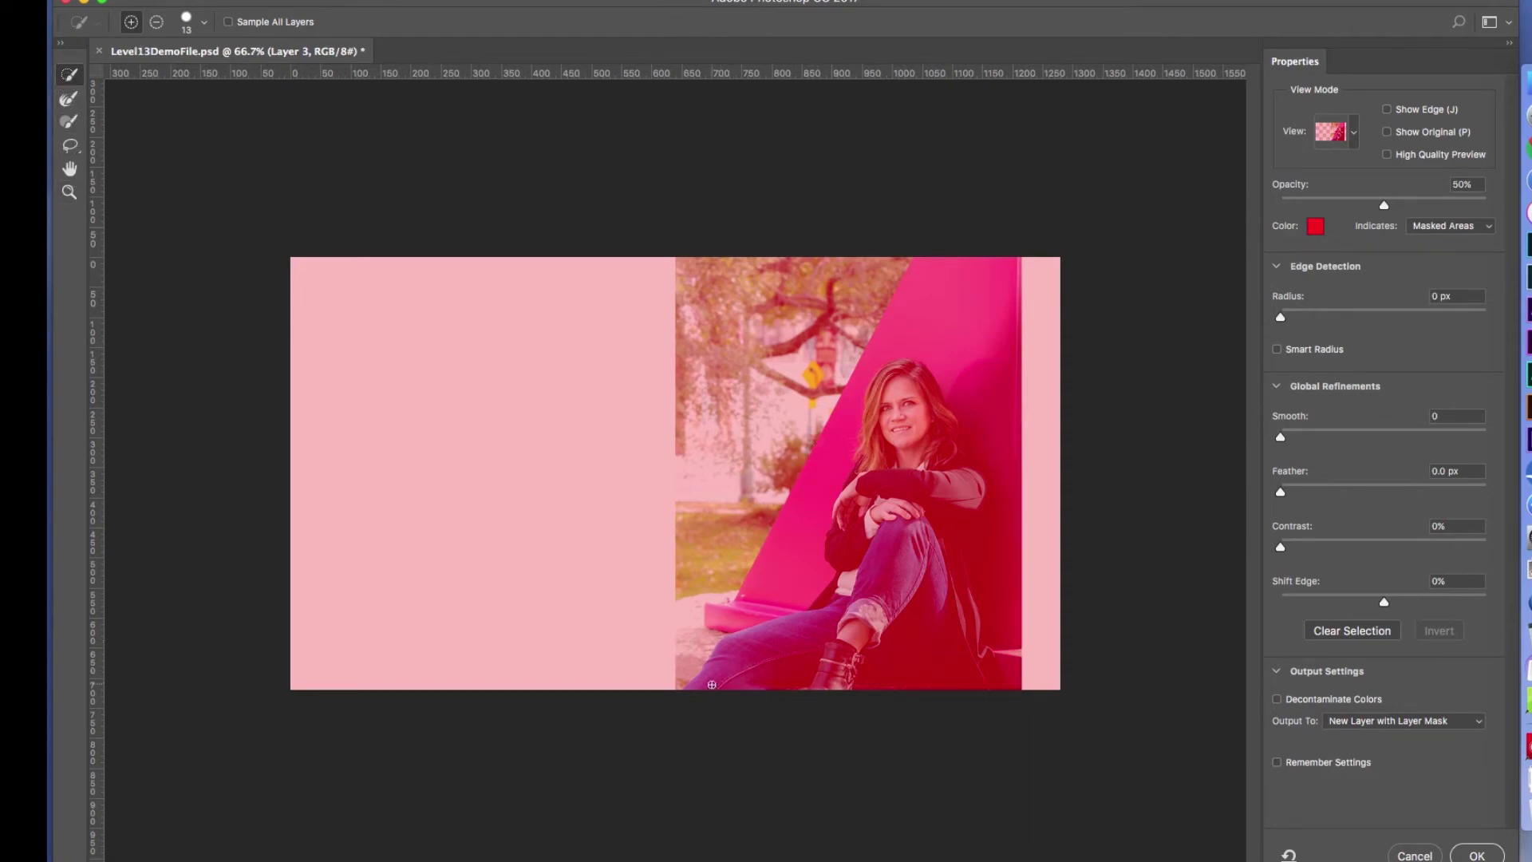
Quick-select the seated woman including her bent arm, and subtract the strip of pink wall behind her back.
mouse_move(712, 683)
left_mouse_down()
mouse_move(802, 644)
mouse_move(773, 668)
mouse_move(844, 648)
mouse_move(835, 687)
mouse_move(853, 661)
mouse_move(863, 671)
mouse_move(896, 608)
mouse_move(912, 473)
mouse_move(842, 513)
mouse_move(892, 377)
mouse_move(933, 397)
mouse_move(948, 436)
mouse_move(941, 532)
mouse_move(989, 668)
left_mouse_up()
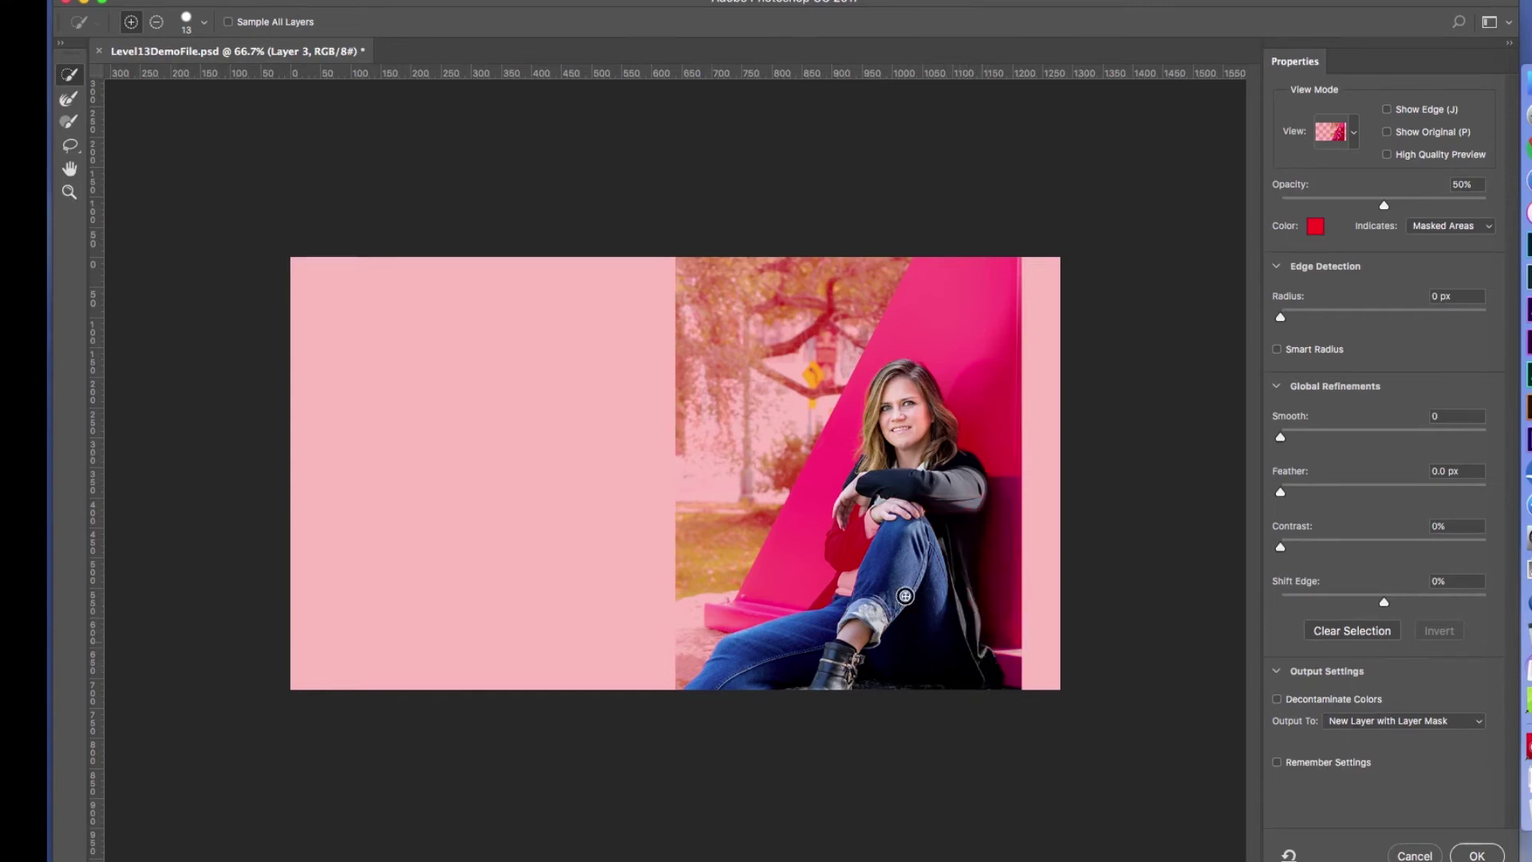
mouse_move(853, 527)
left_mouse_down()
mouse_move(847, 586)
mouse_move(822, 613)
left_mouse_up()
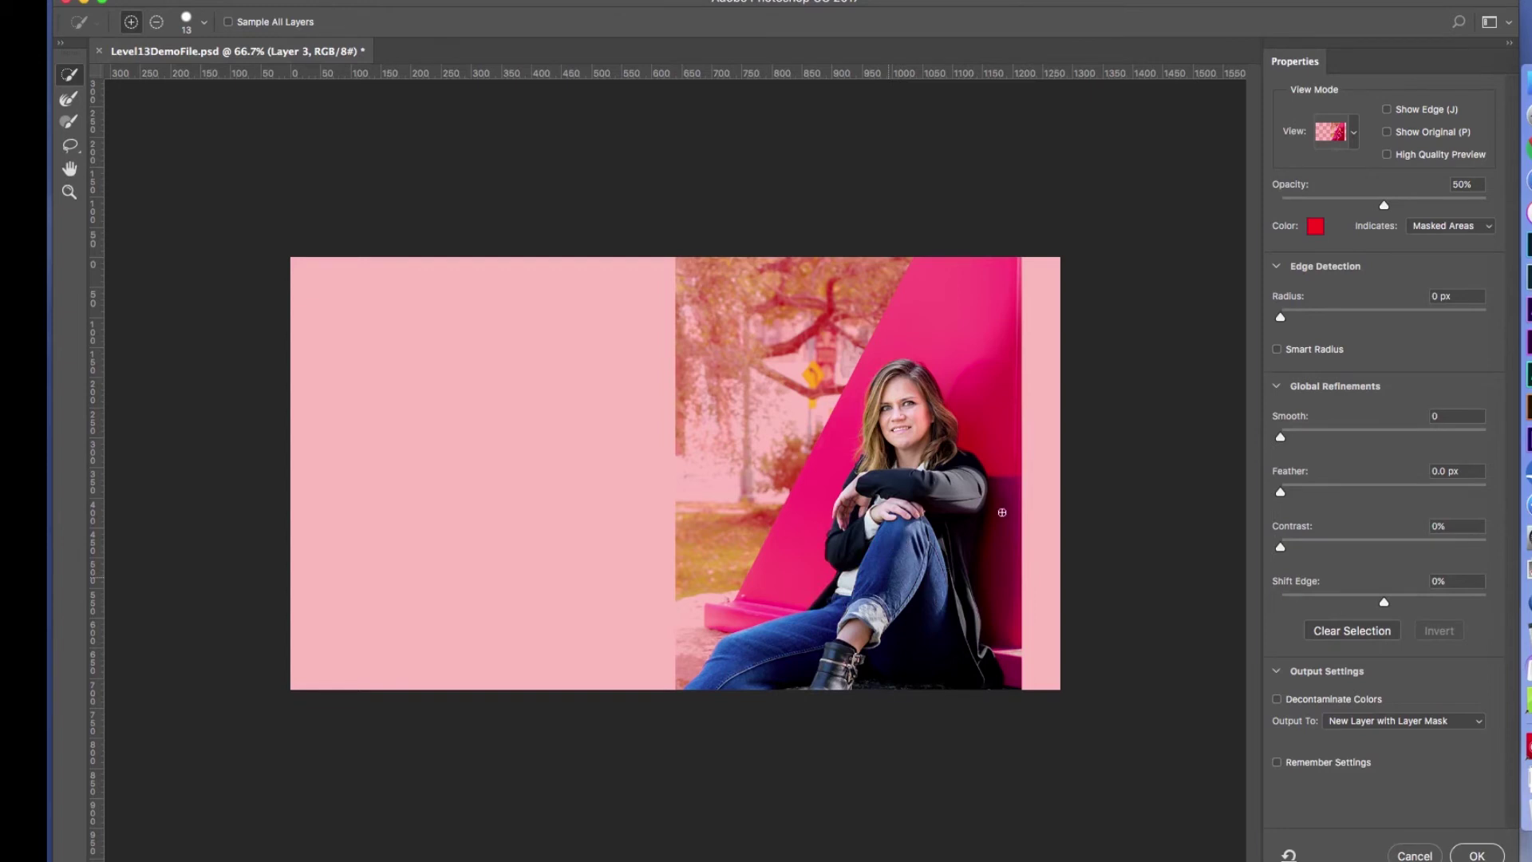
left_click(155, 24)
left_click_drag(1004, 491, 1005, 605)
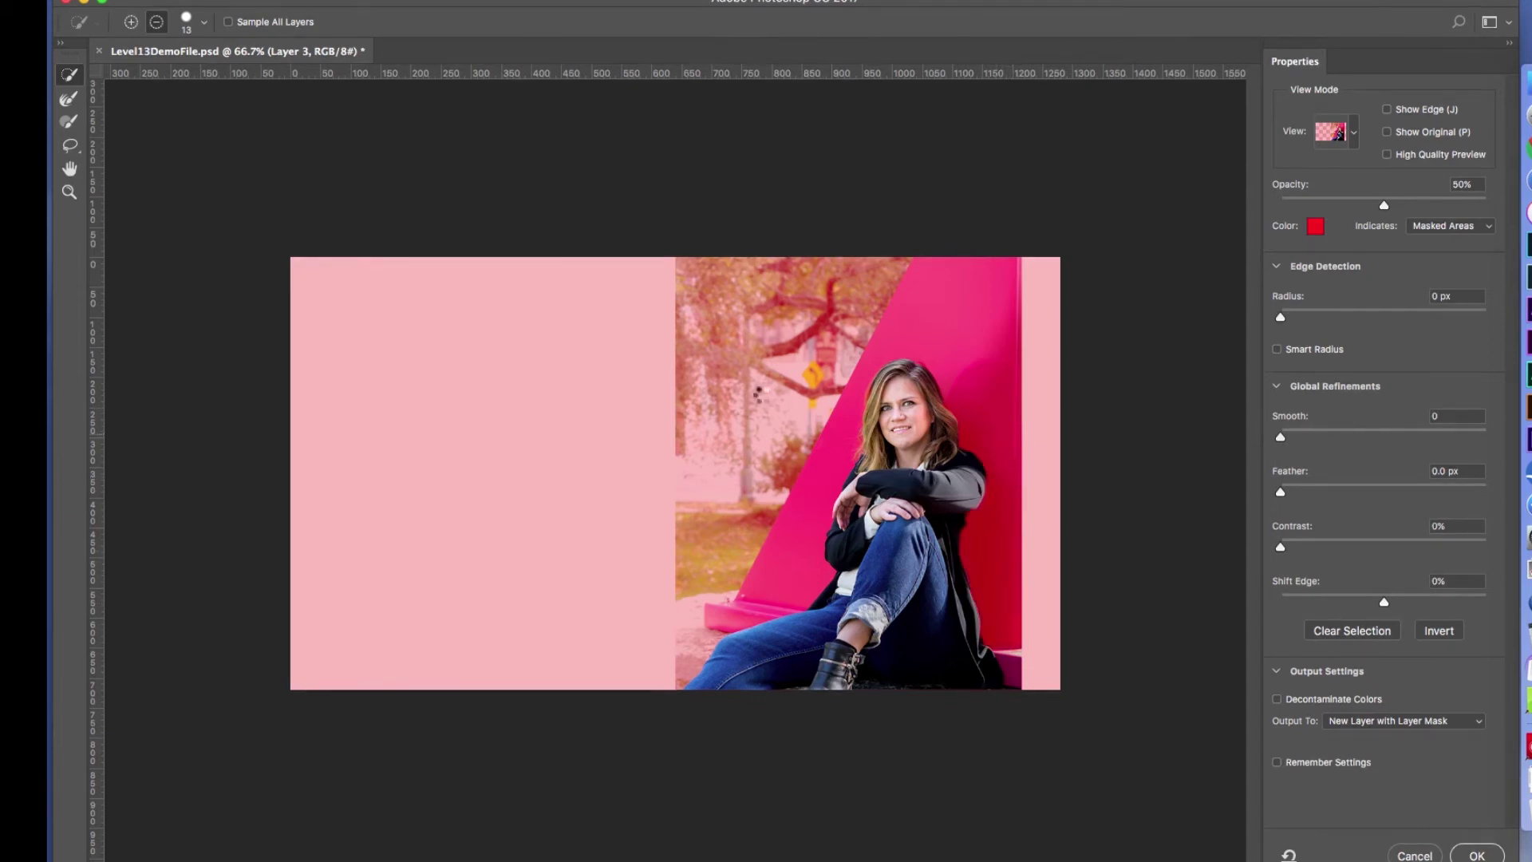
Refine the selection around the woman's hair with a 10 px Refine Edge Brush at 200% zoom.
left_click(69, 98)
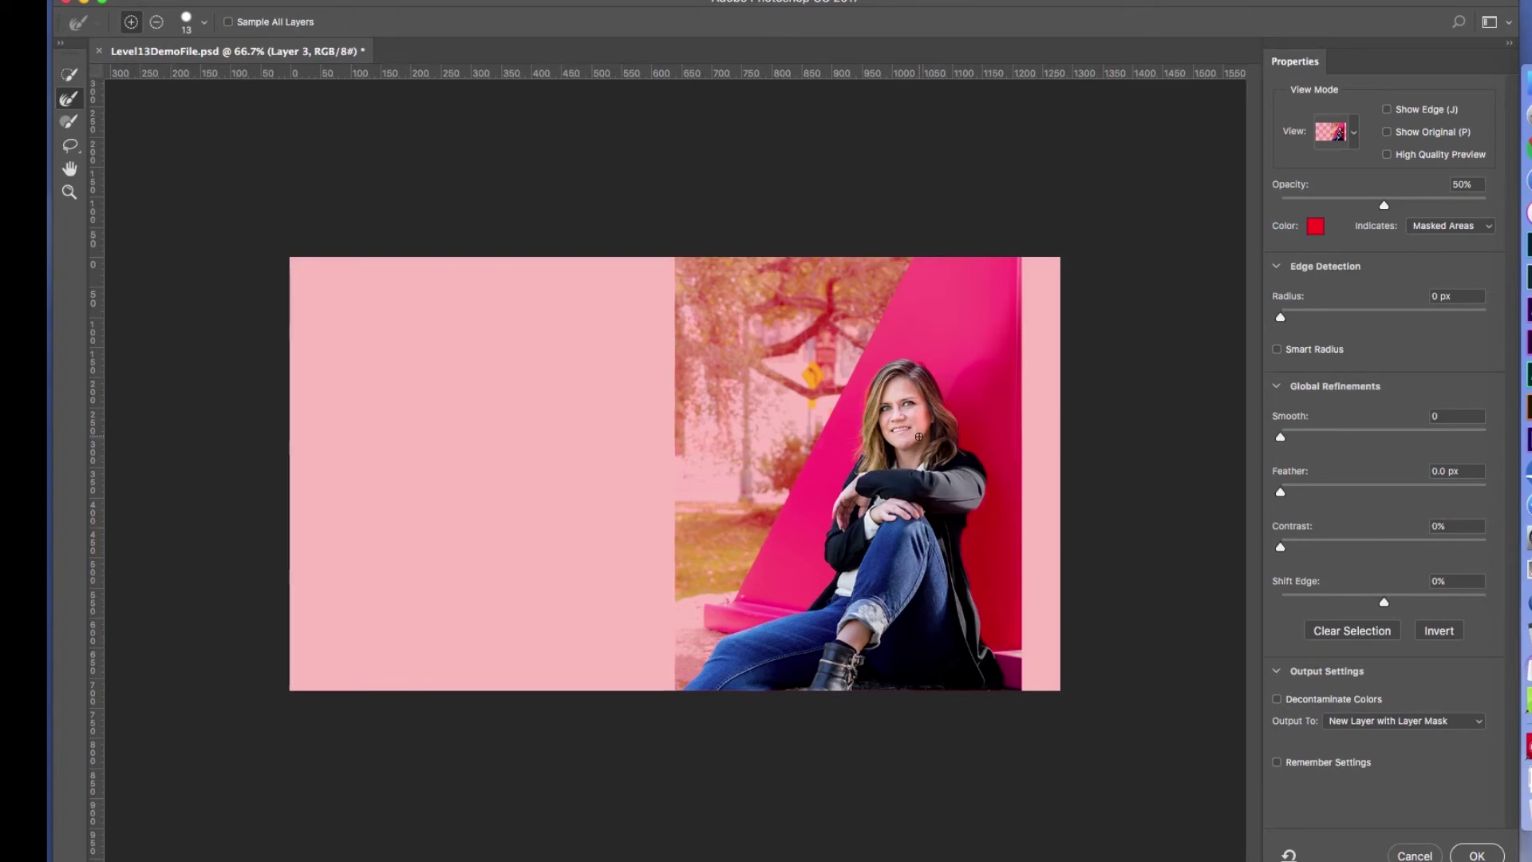
key("super+1")
key("super+plus")
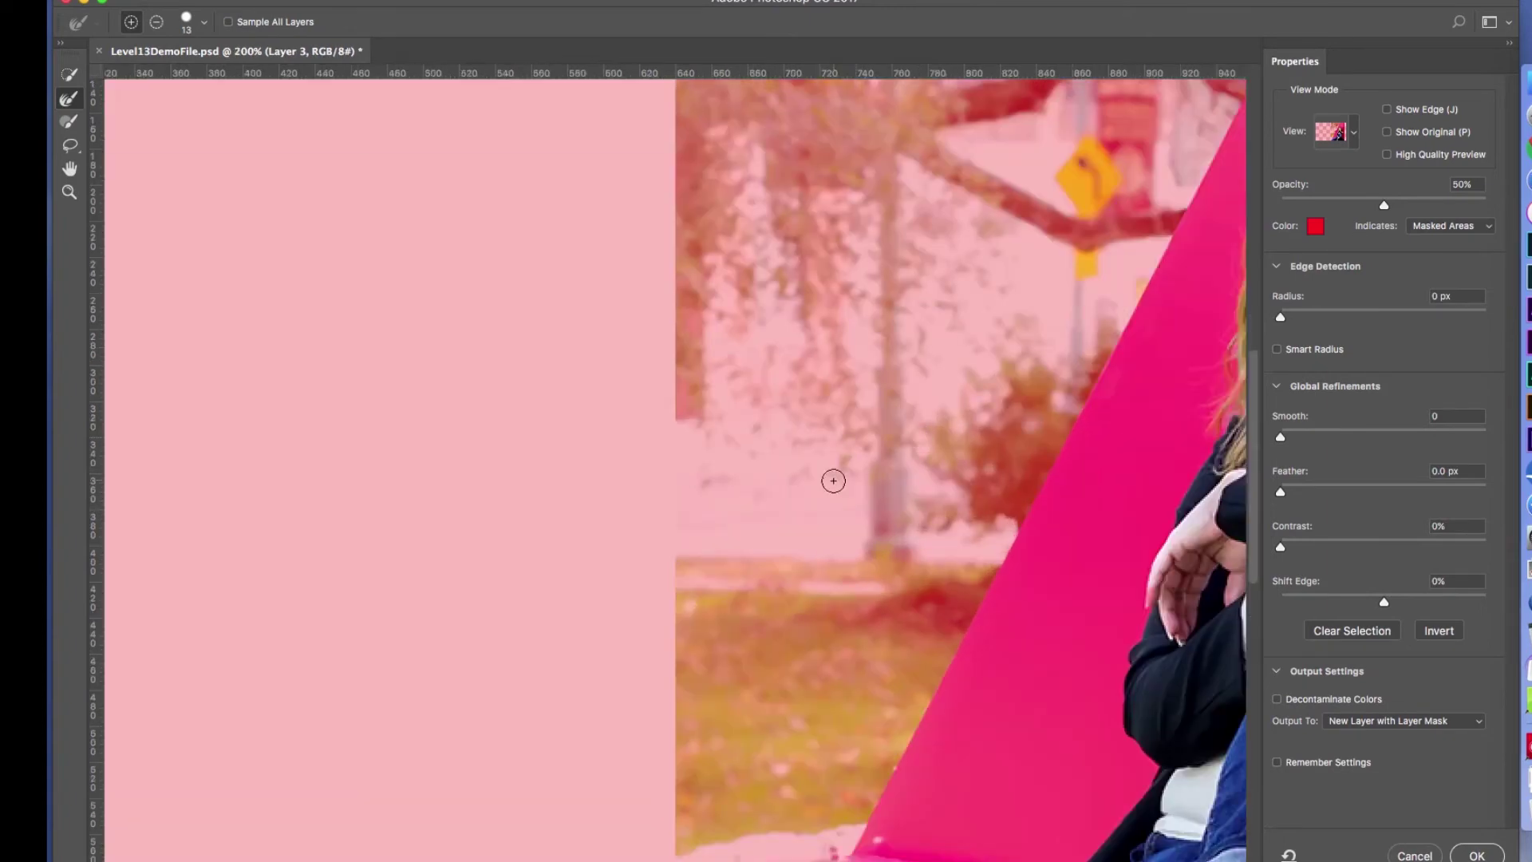
left_click_drag(684, 444, 188, 423)
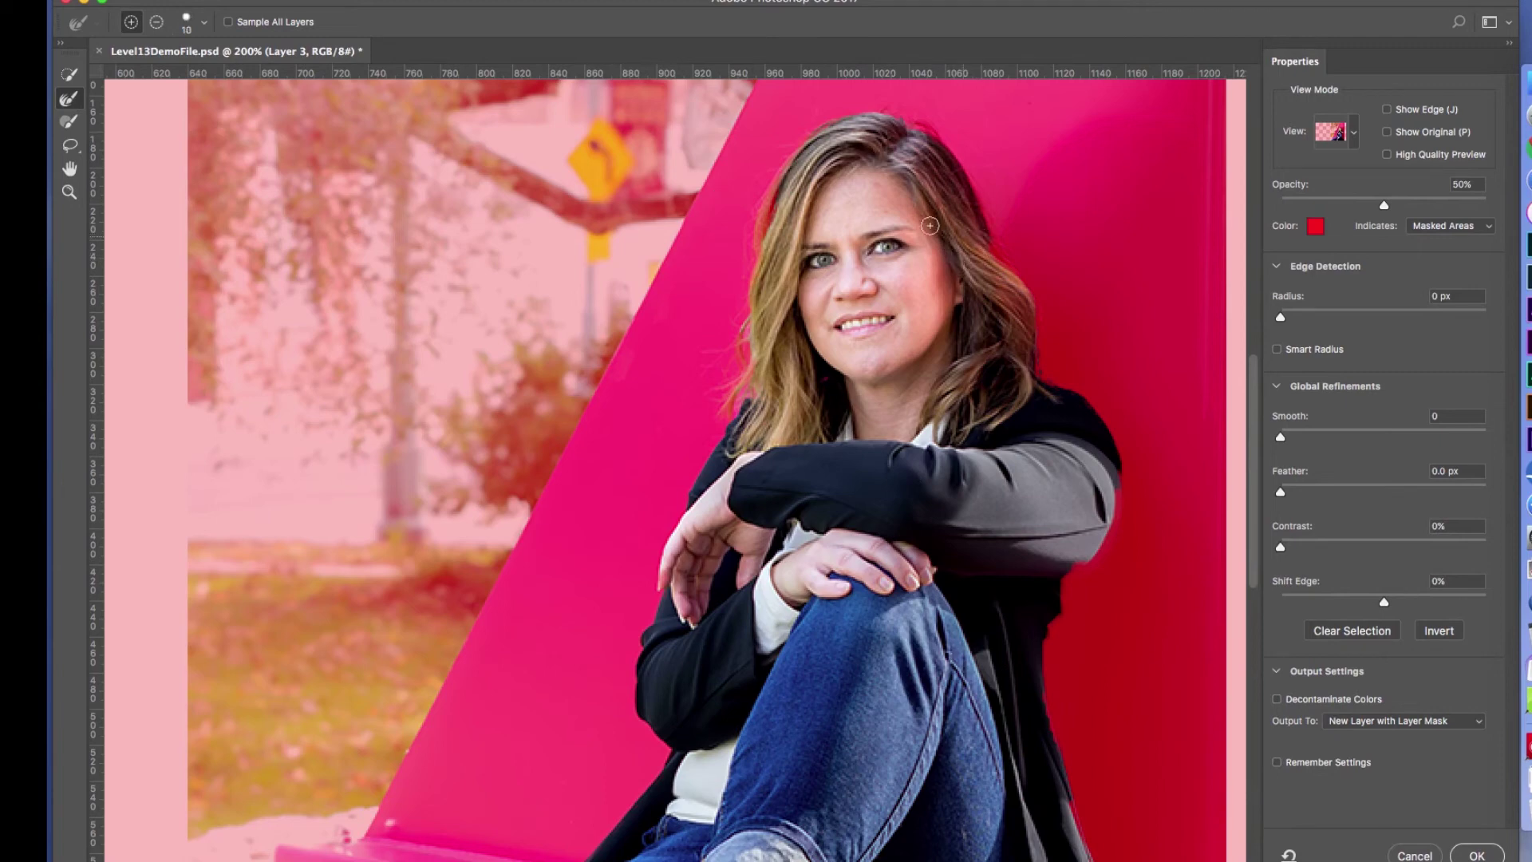
key("bracketleft")
mouse_move(989, 236)
left_mouse_down()
mouse_move(1028, 298)
mouse_move(1047, 386)
left_mouse_up()
mouse_move(927, 128)
left_mouse_down()
mouse_move(811, 139)
mouse_move(763, 244)
mouse_move(774, 193)
mouse_move(762, 209)
mouse_move(776, 245)
mouse_move(734, 411)
left_mouse_up()
left_click_drag(1037, 367, 1039, 318)
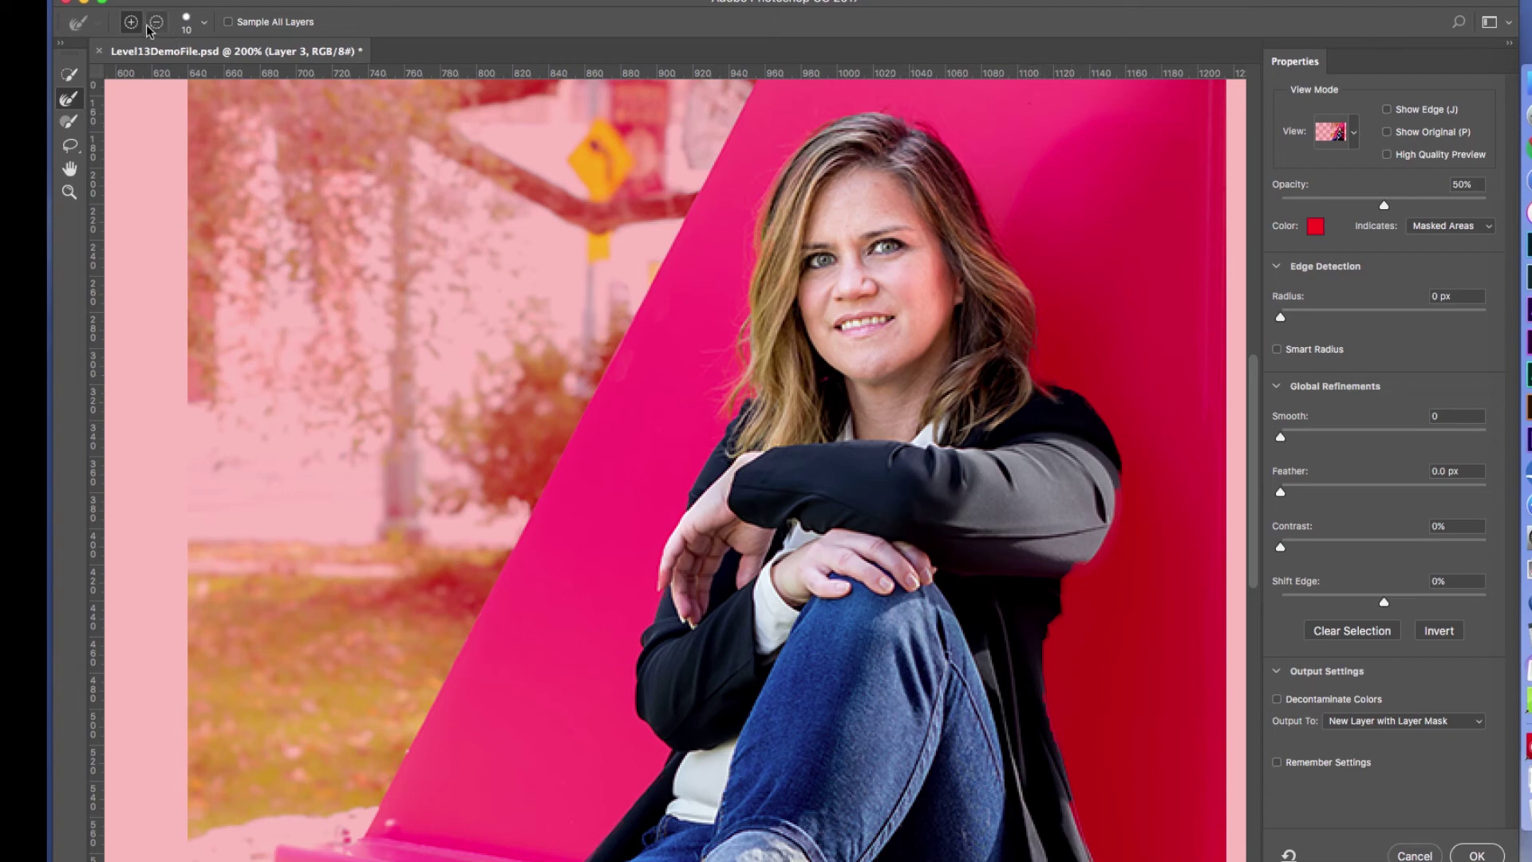
Add the black jacket's shoulder beside the hair to the selection with Quick Selection, and refine the nearby hair edge again.
left_click(70, 74)
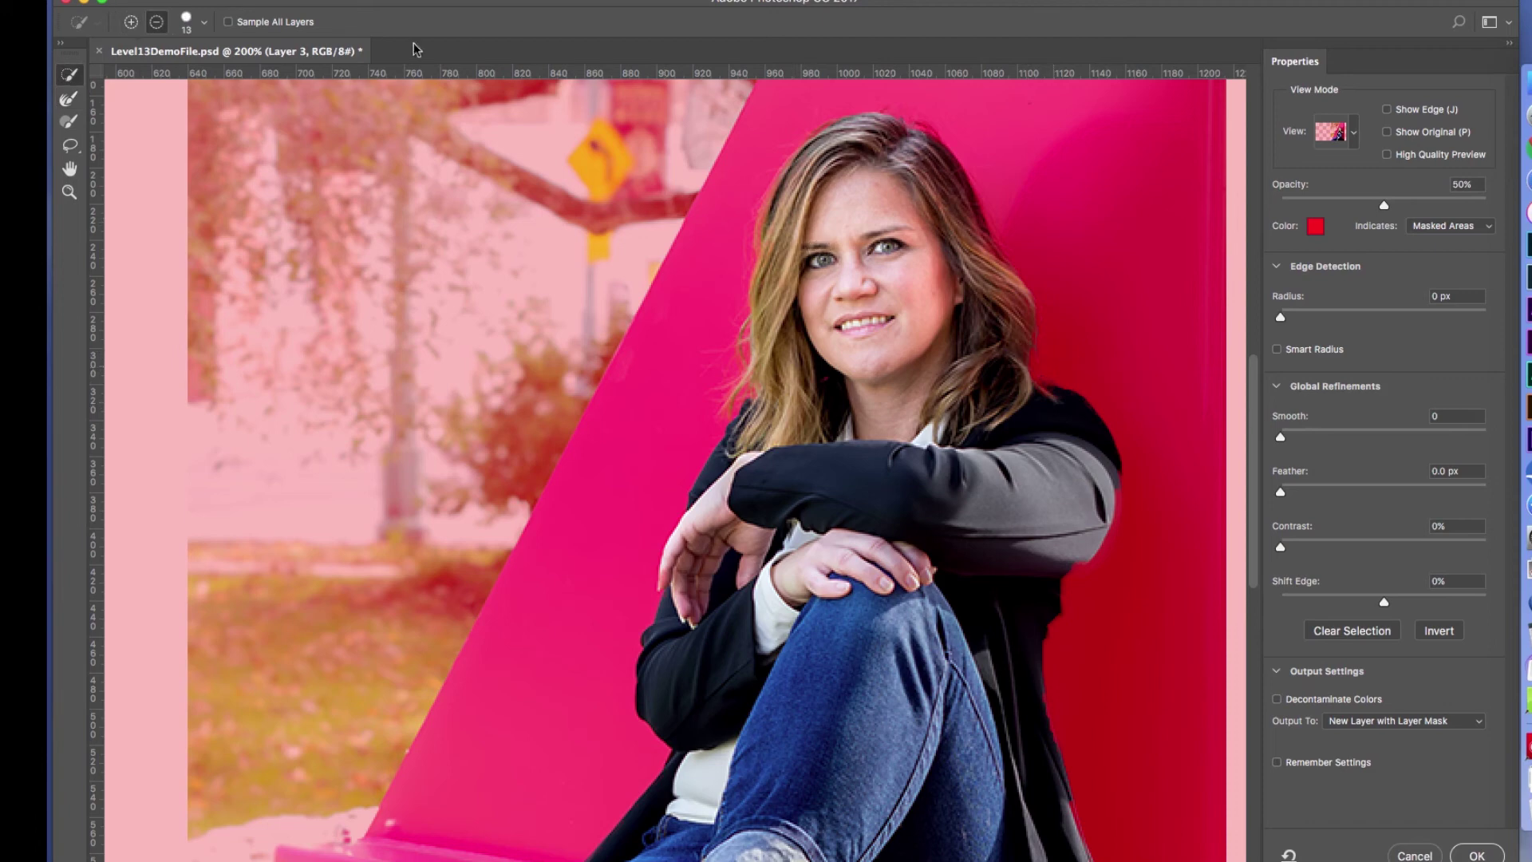
left_click(125, 25)
mouse_move(1055, 402)
left_mouse_down()
mouse_move(1015, 362)
mouse_move(1057, 410)
left_mouse_up()
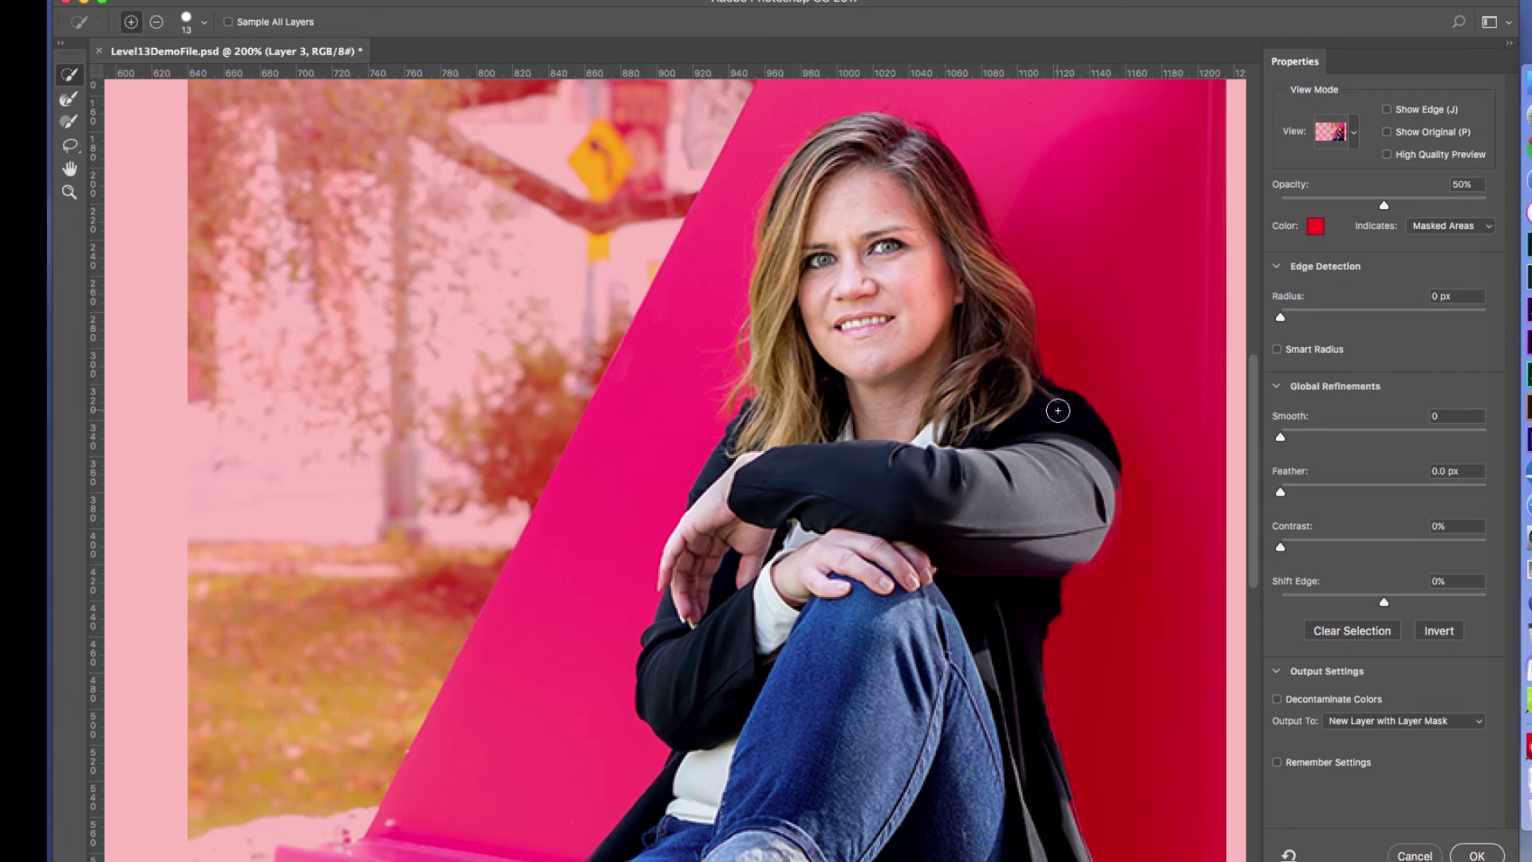
left_click(77, 99)
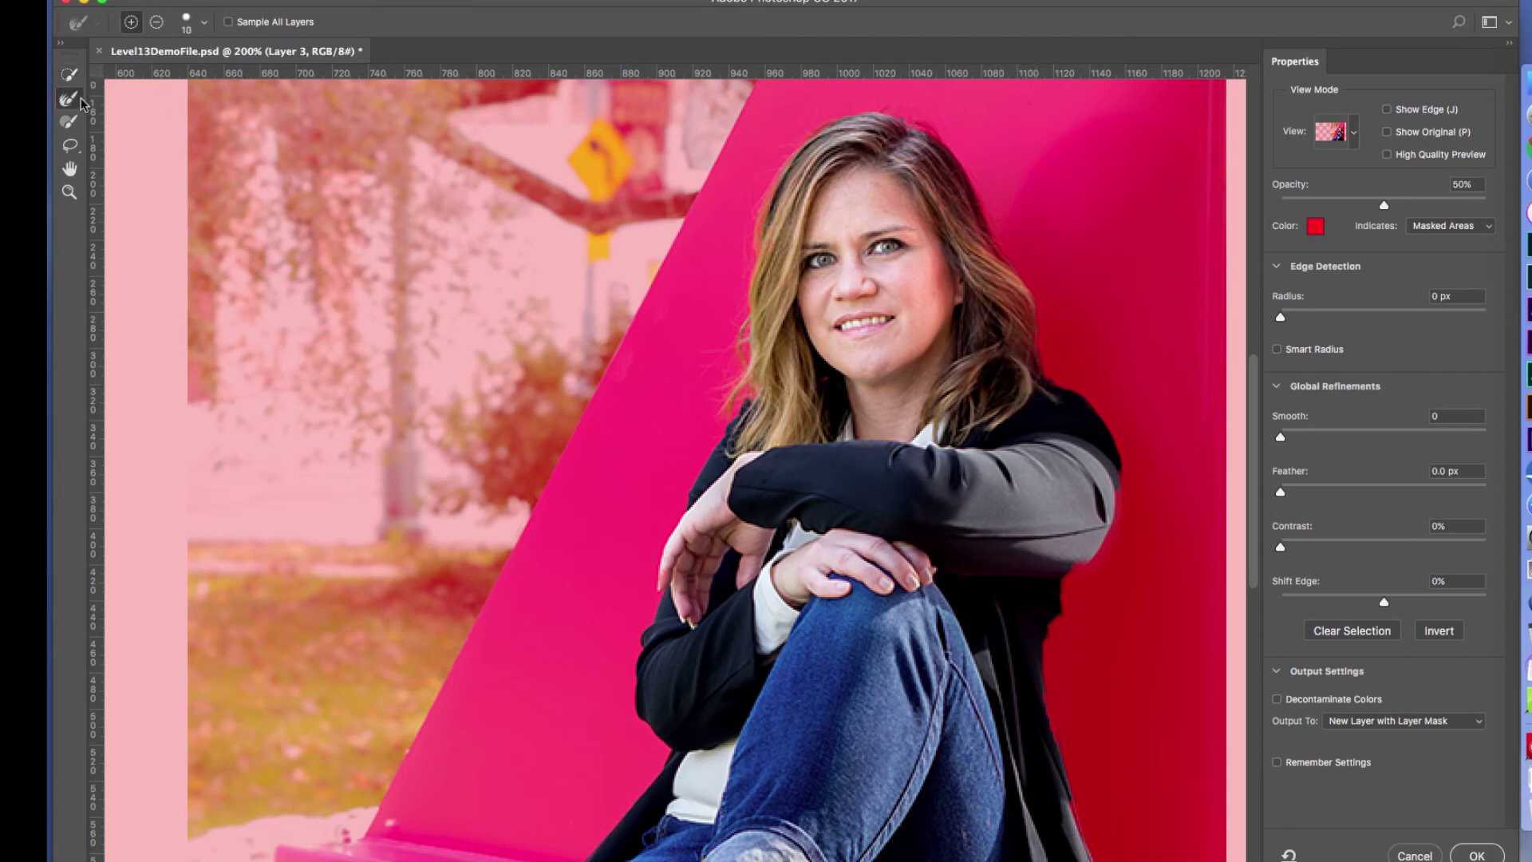
mouse_move(1044, 328)
left_mouse_down()
mouse_move(1066, 370)
mouse_move(1035, 311)
left_mouse_up()
key("super+minus")
key("super+minus")
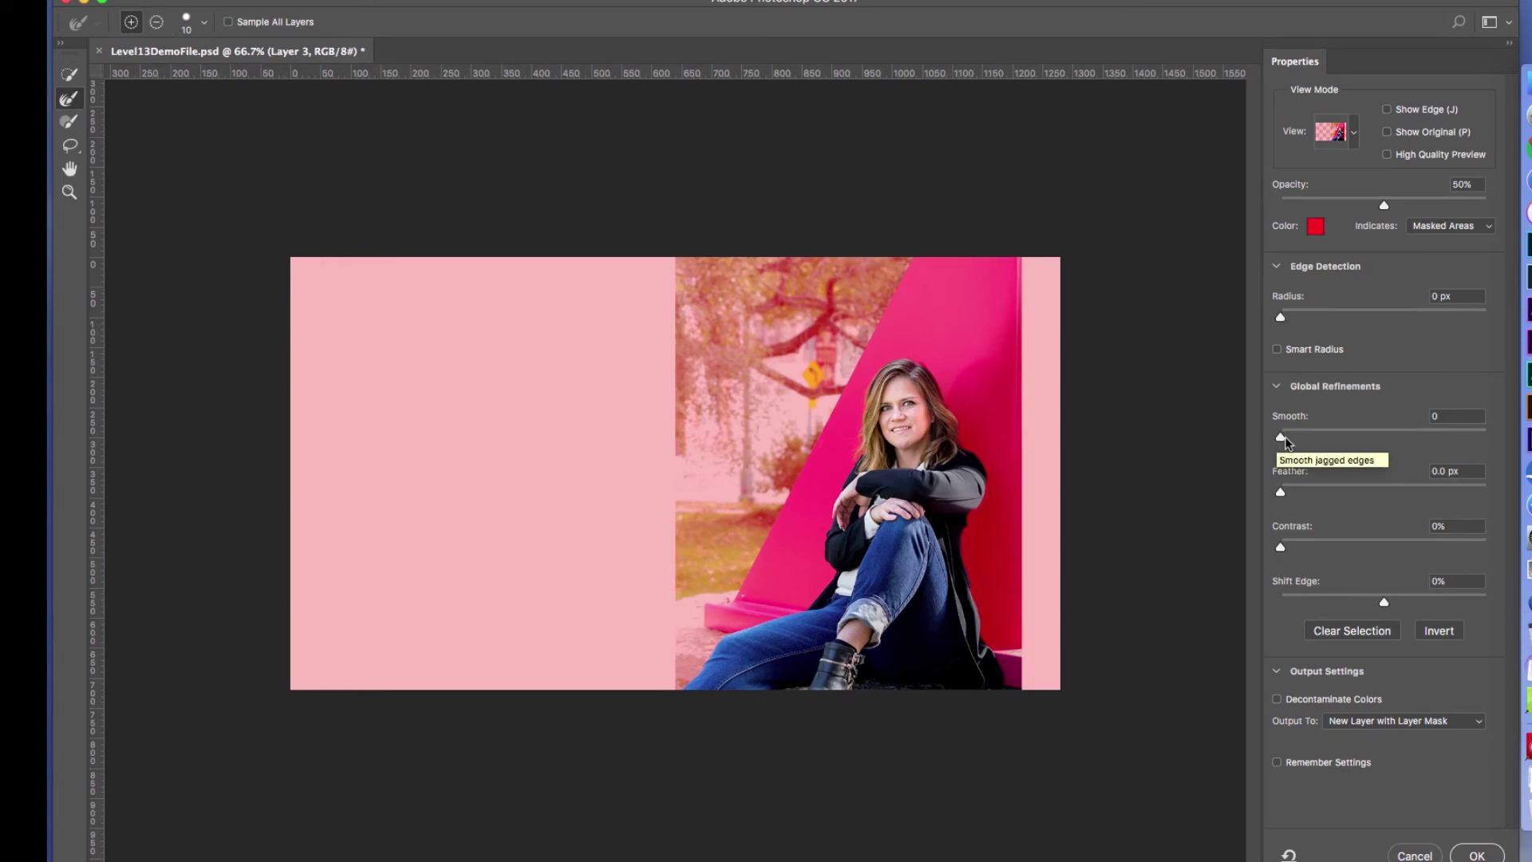
Set the selection's global refinements to Smooth 4, Feather 1.0 px and Shift Edge +1%.
left_click_drag(1282, 437, 1289, 439)
left_click_drag(1281, 493, 1285, 494)
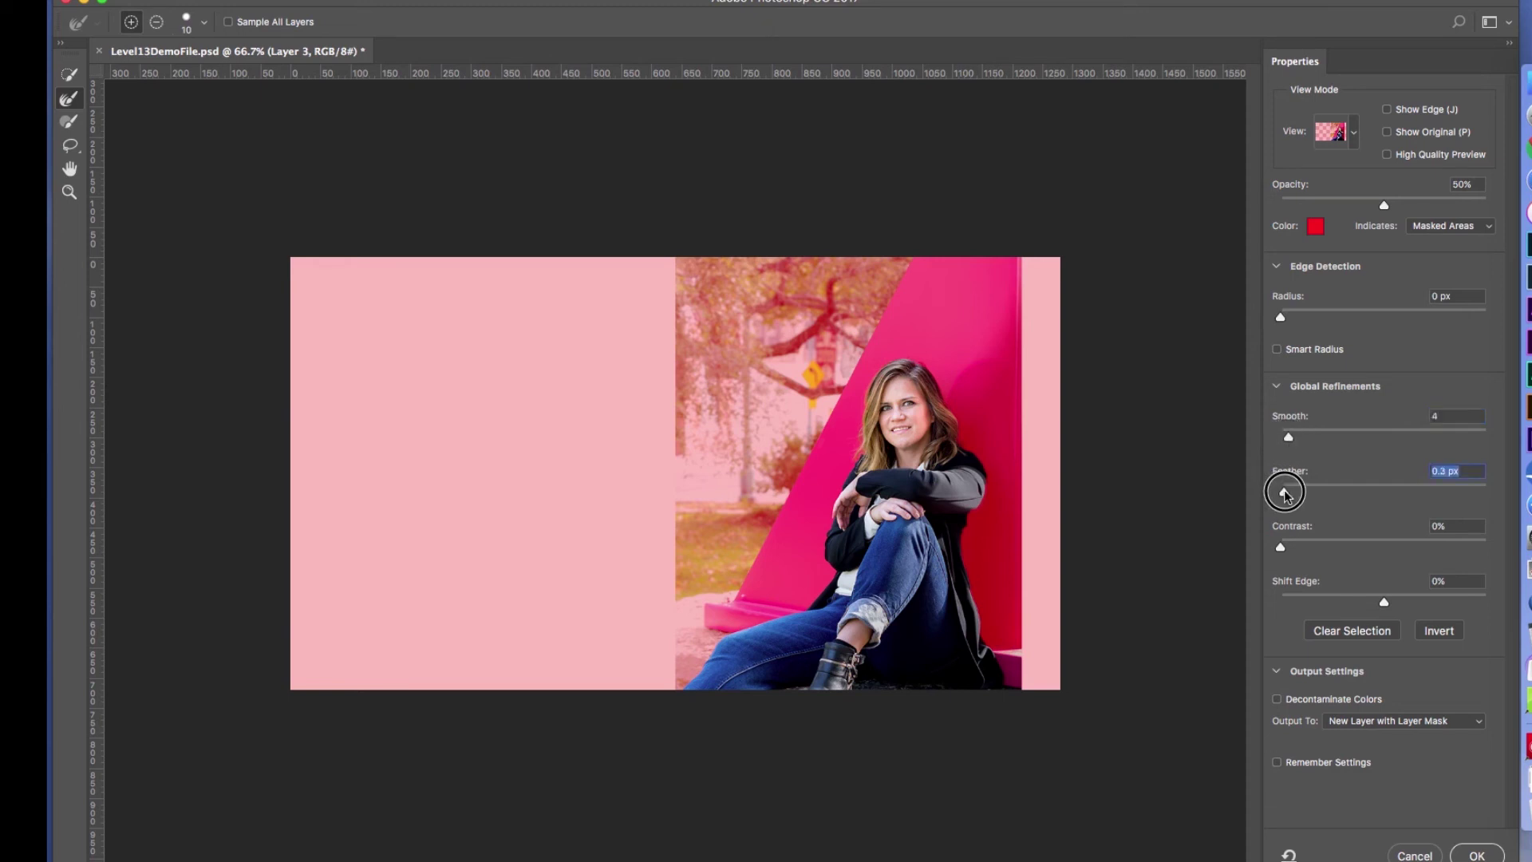
left_click_drag(1285, 495, 1292, 495)
left_click_drag(1387, 603, 1386, 605)
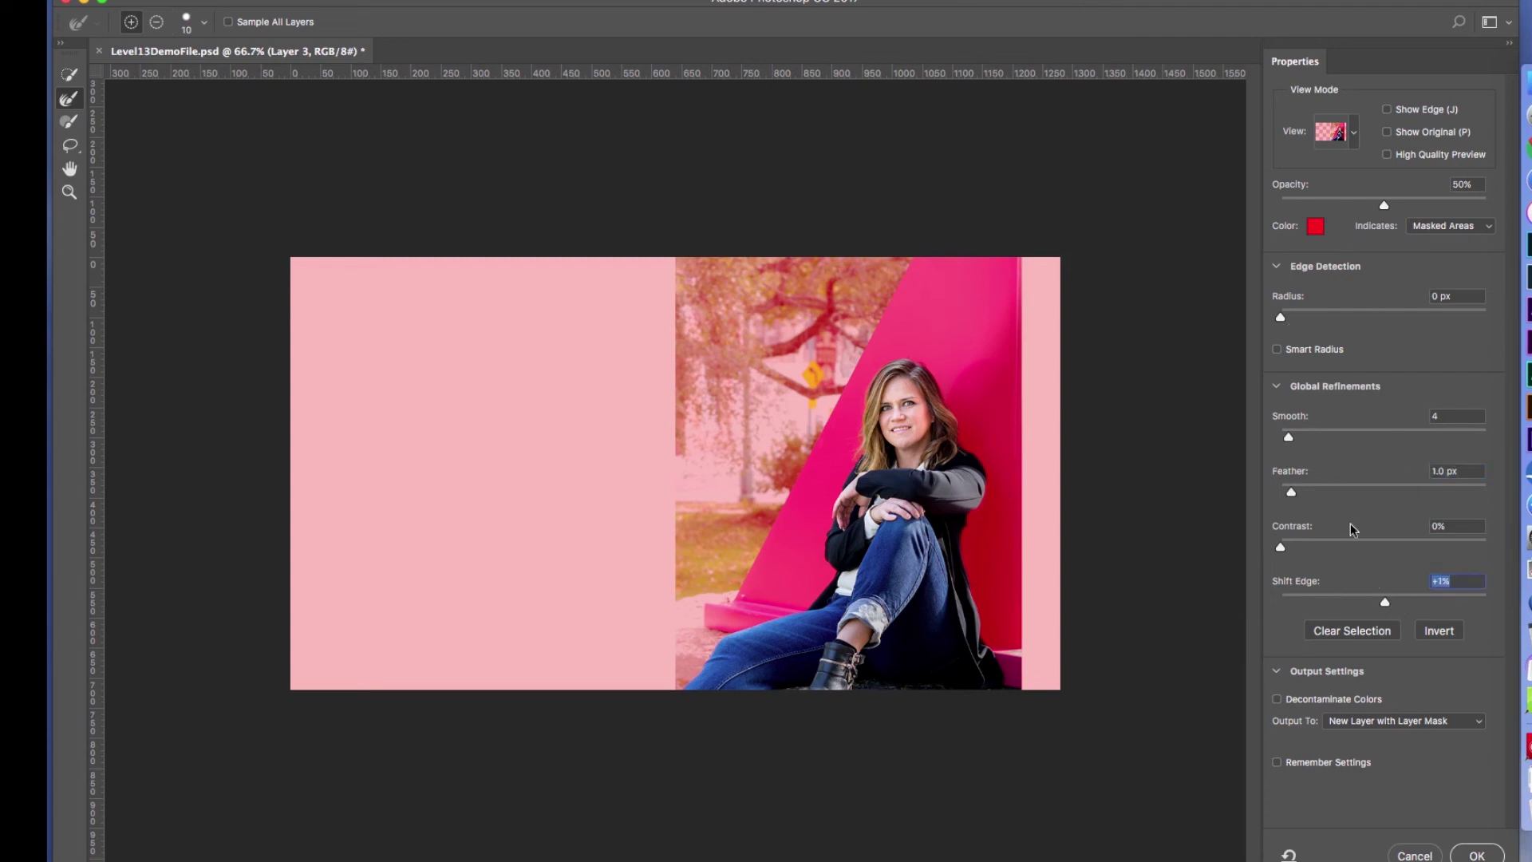
Enable Decontaminate Colors and output the selection as a new layer with layer mask.
left_click(1278, 700)
left_click(1482, 723)
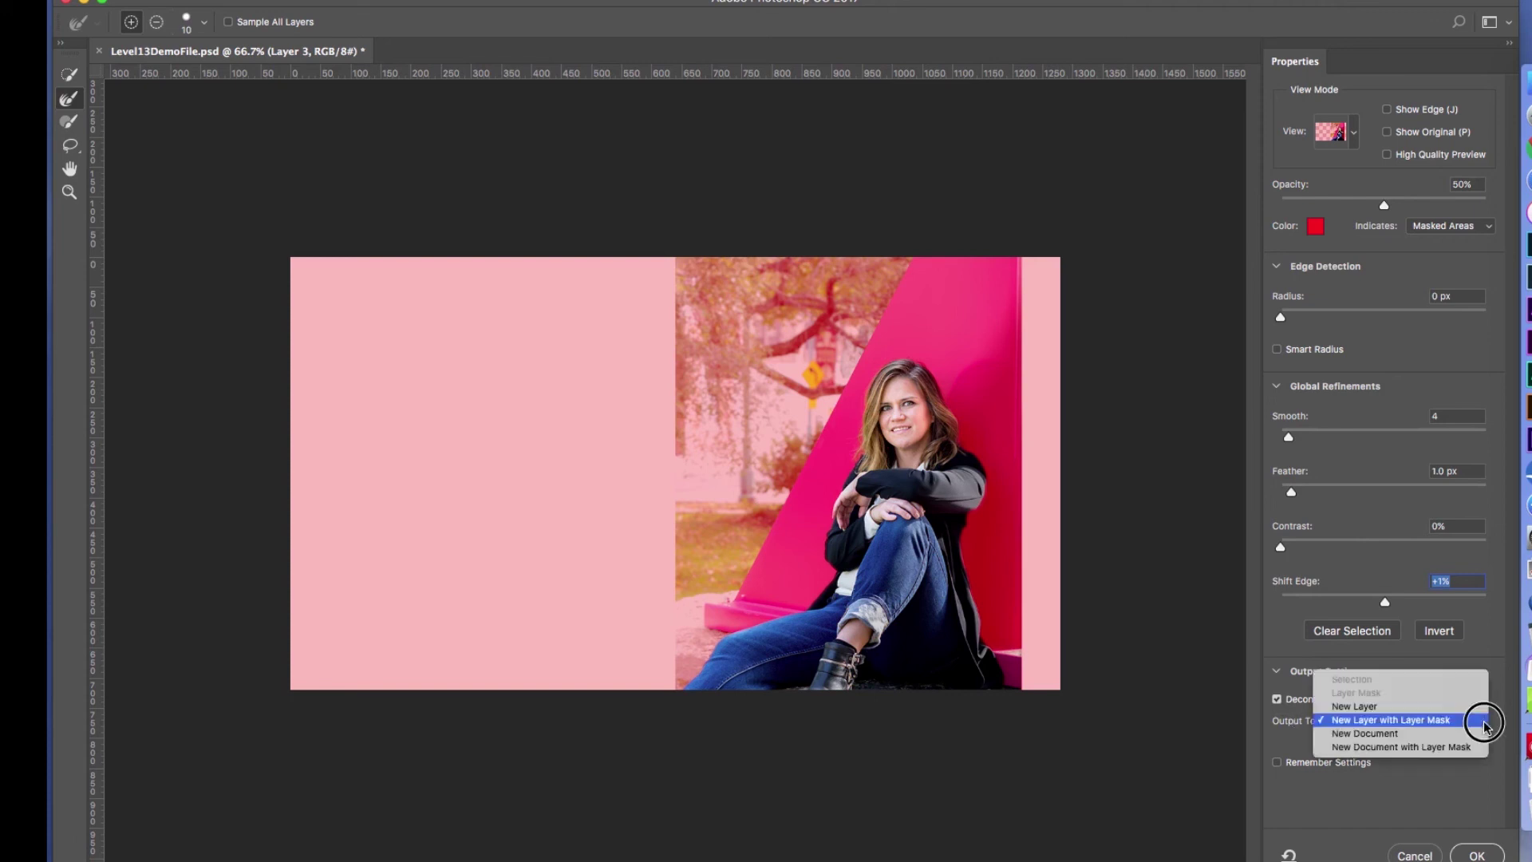
left_click(1419, 718)
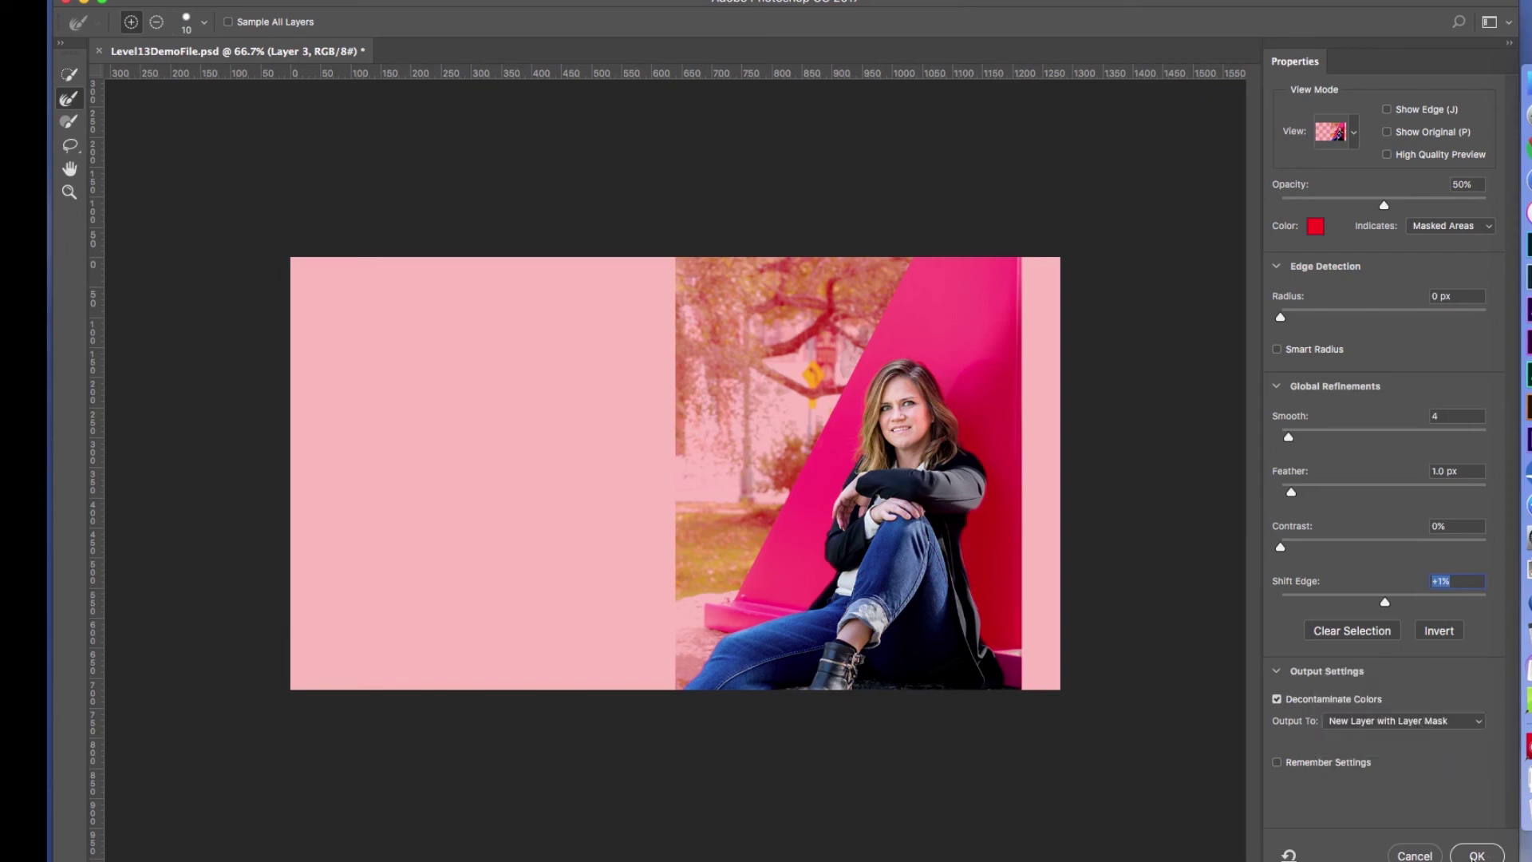
left_click(1477, 855)
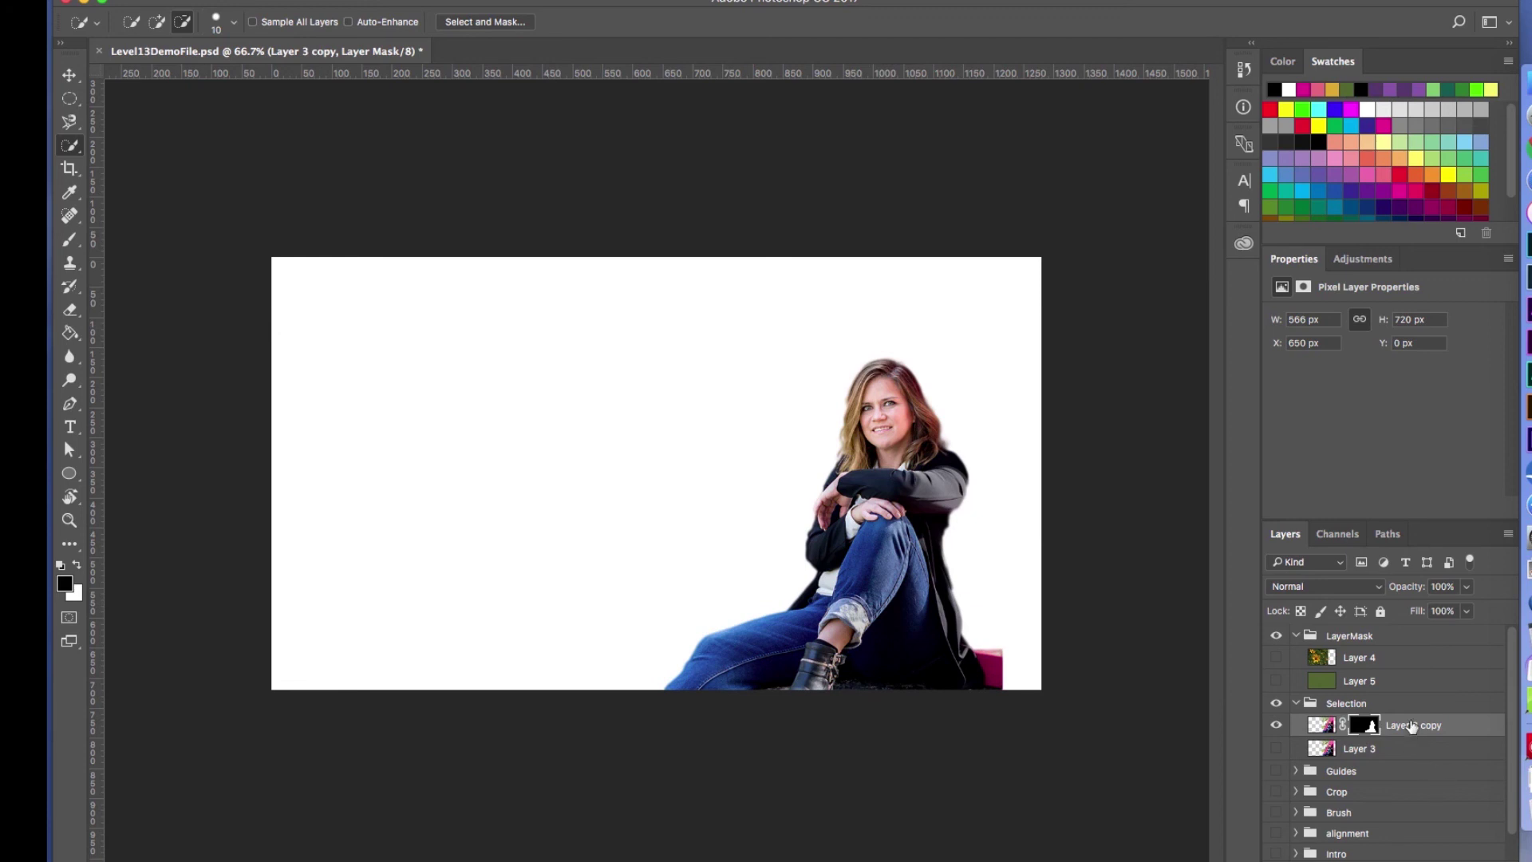
Show Layer 4 and move Layer 3 copy above it into the LayerMask group.
left_click(1276, 657)
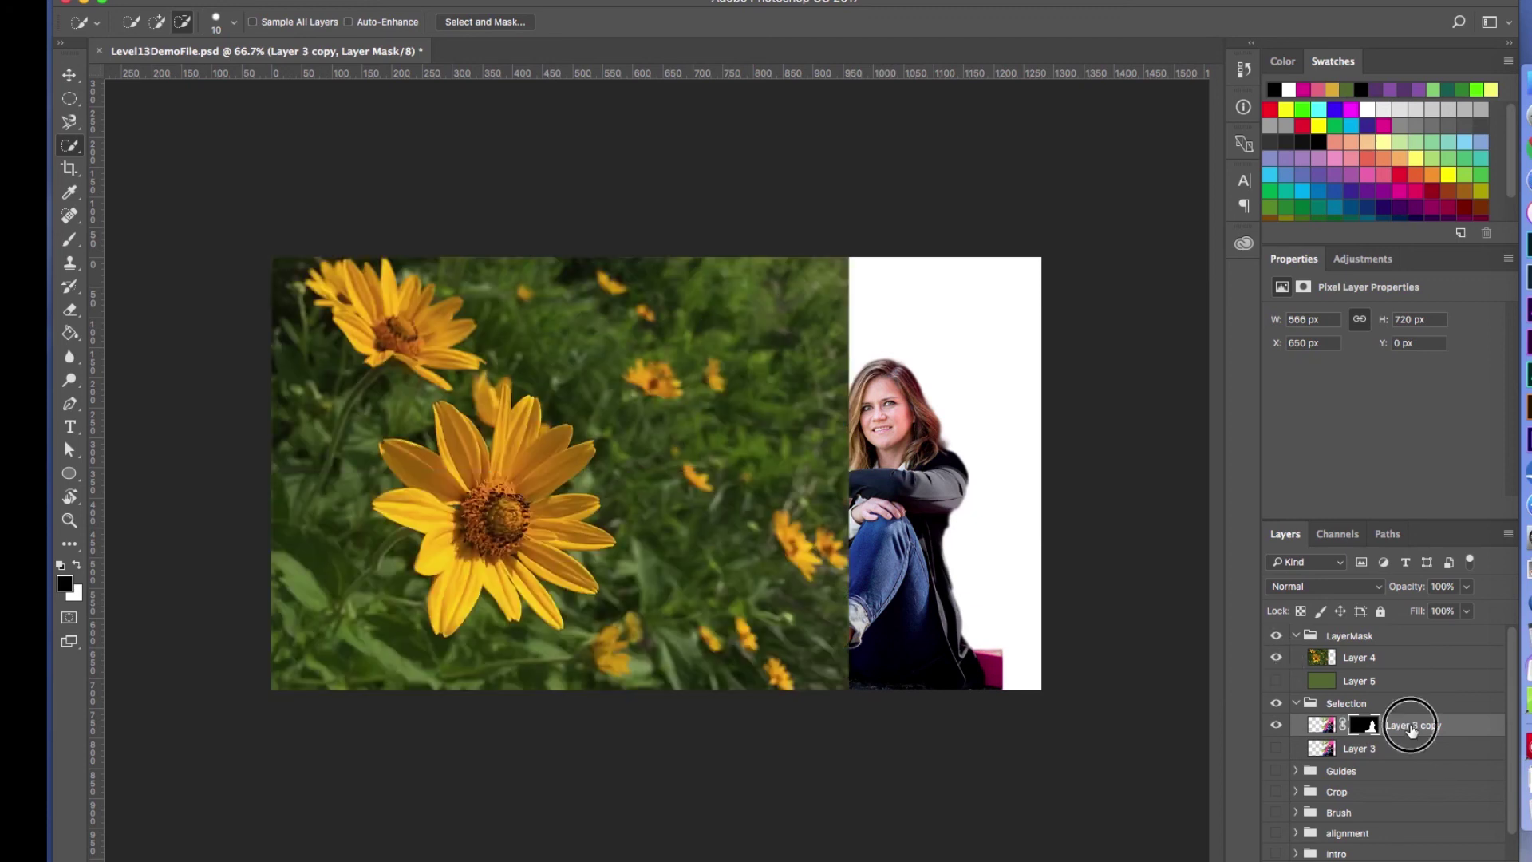
left_click_drag(1402, 726, 1407, 655)
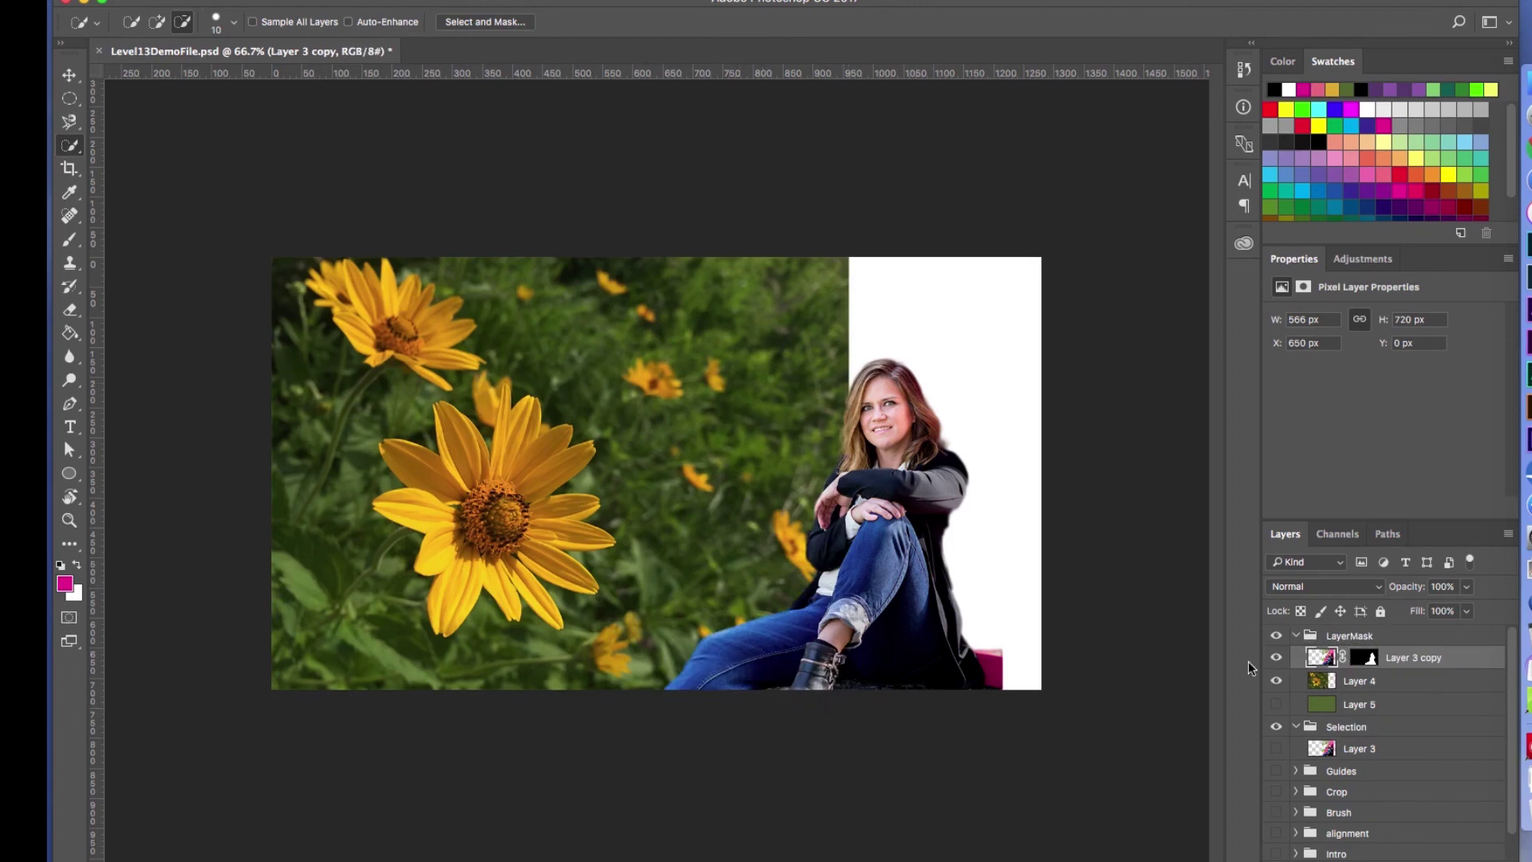
Show the green Layer 5 behind the flower photo and add a layer mask to Layer 4.
left_click(1275, 704)
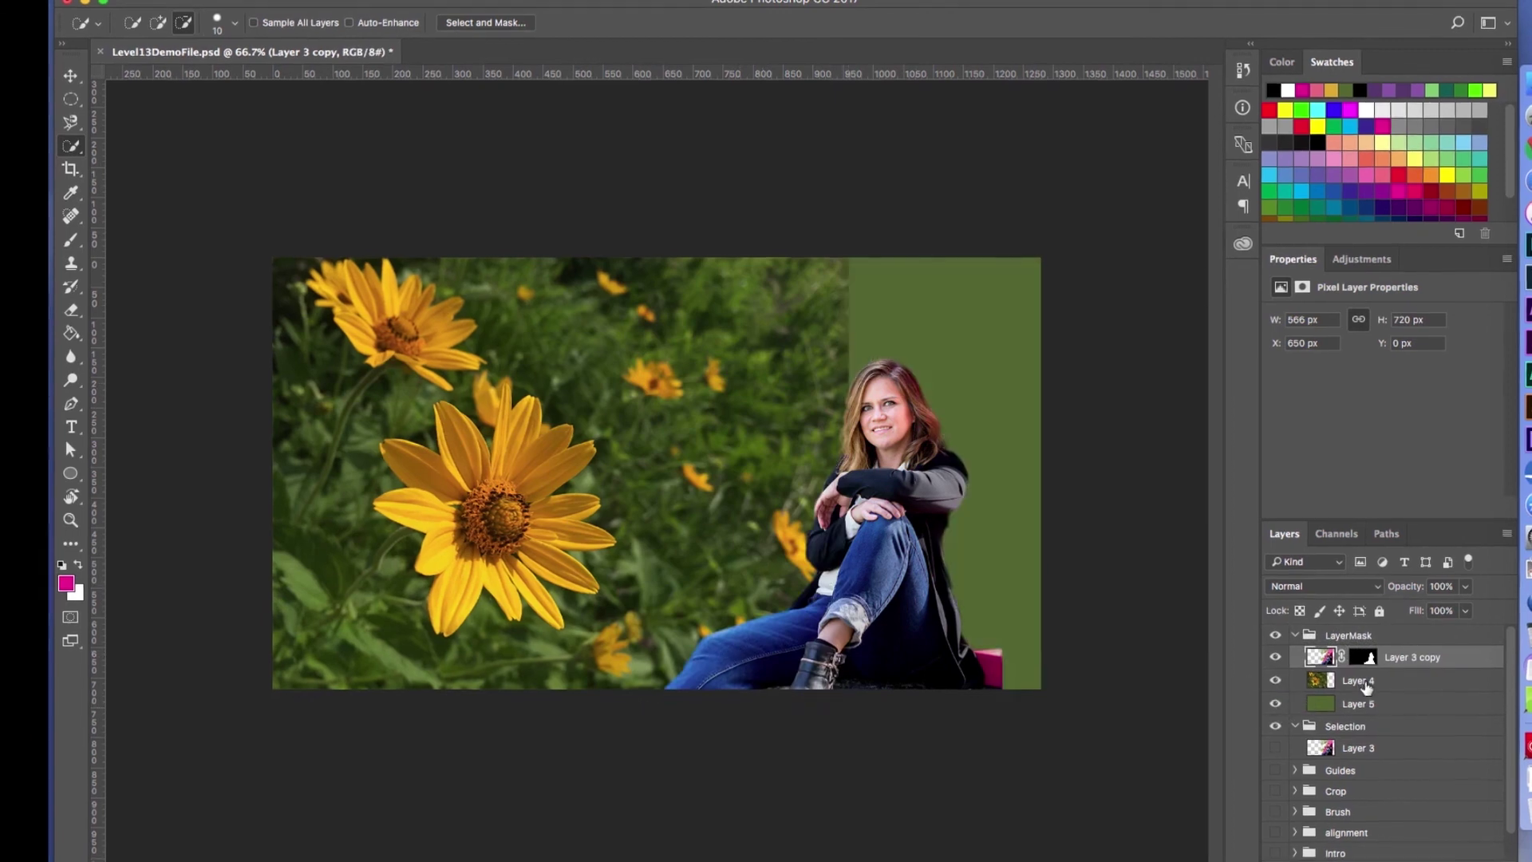
left_click(1365, 684)
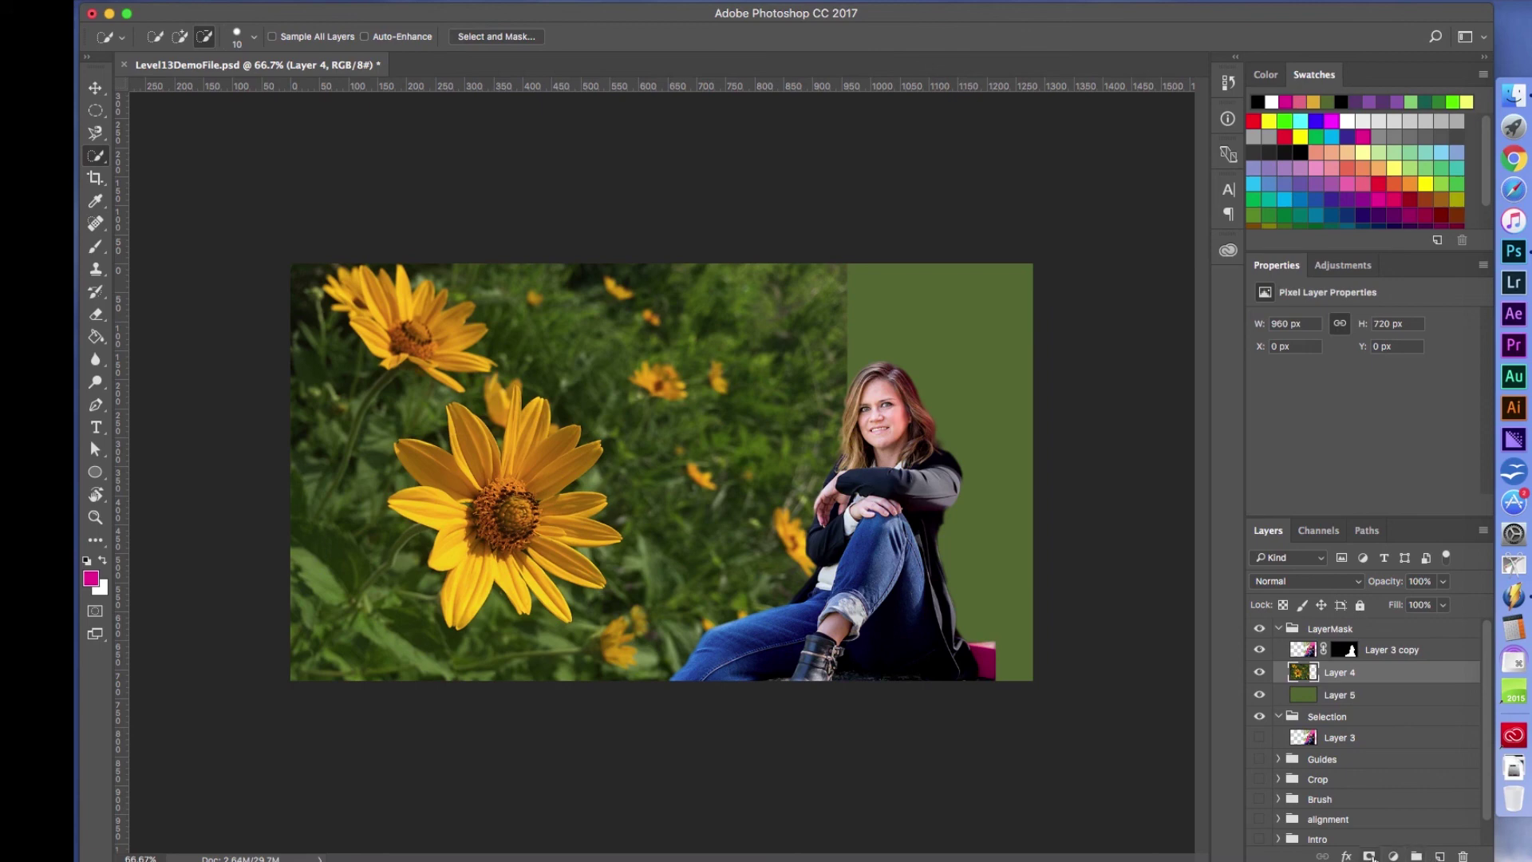
left_click(1369, 856)
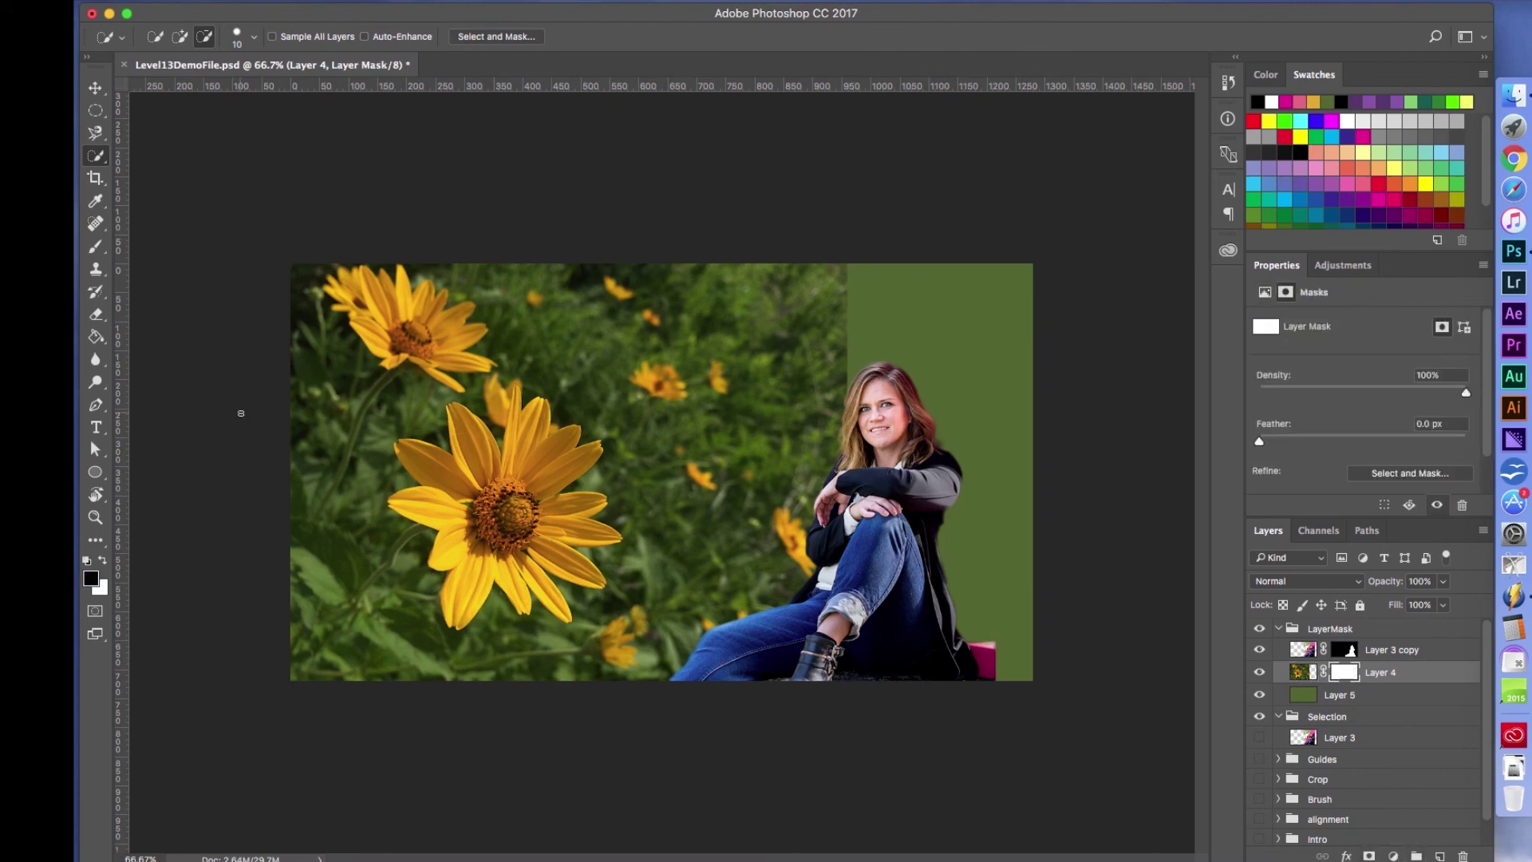
Draw a short black-to-transparent linear gradient on Layer 4's mask, from the flower photo's right edge inward to the left.
left_click(97, 340)
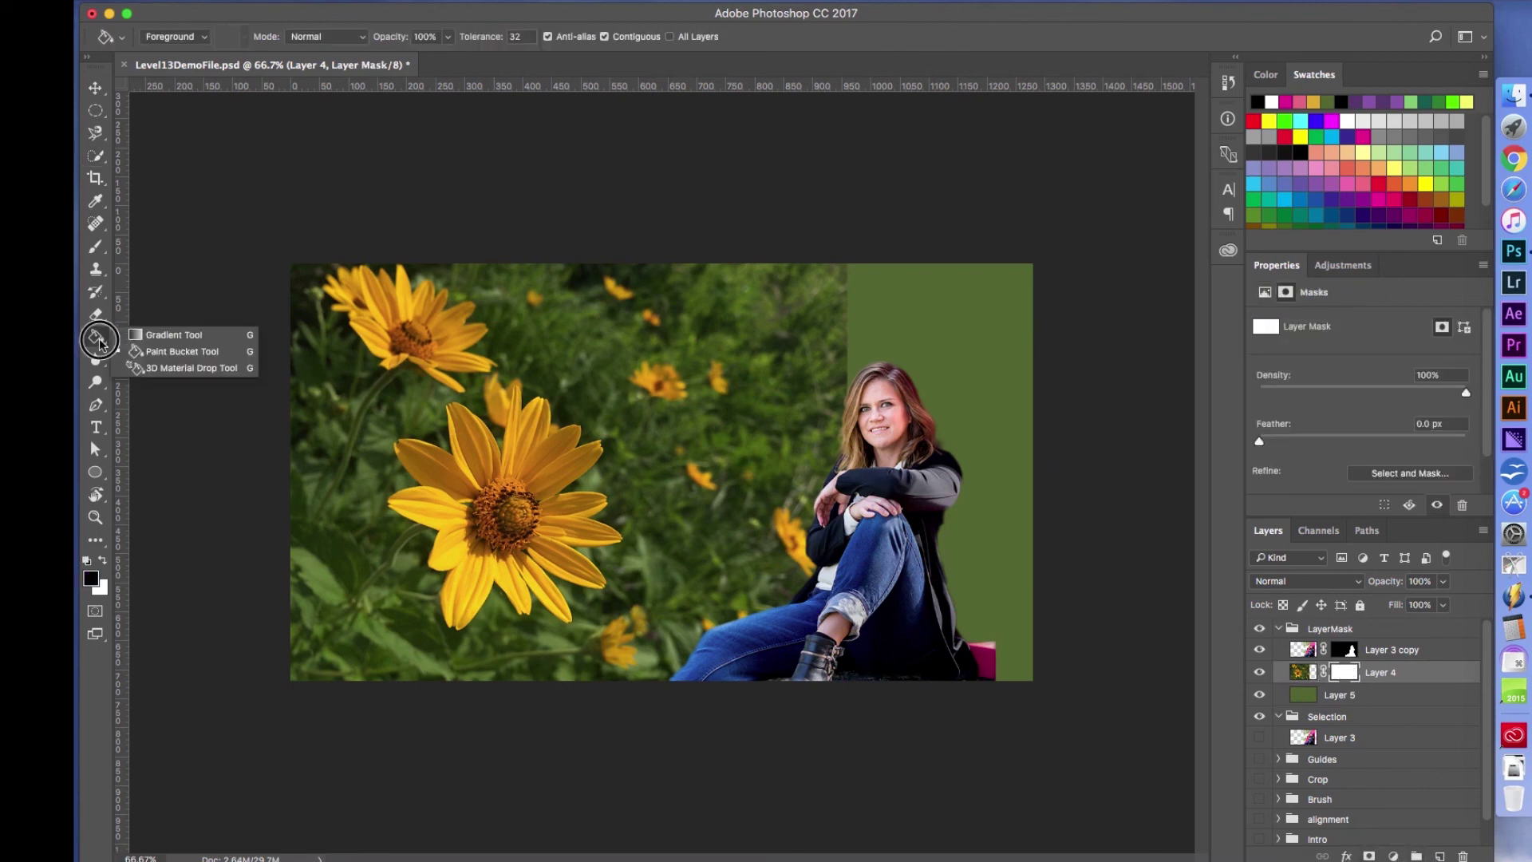
left_click(171, 334)
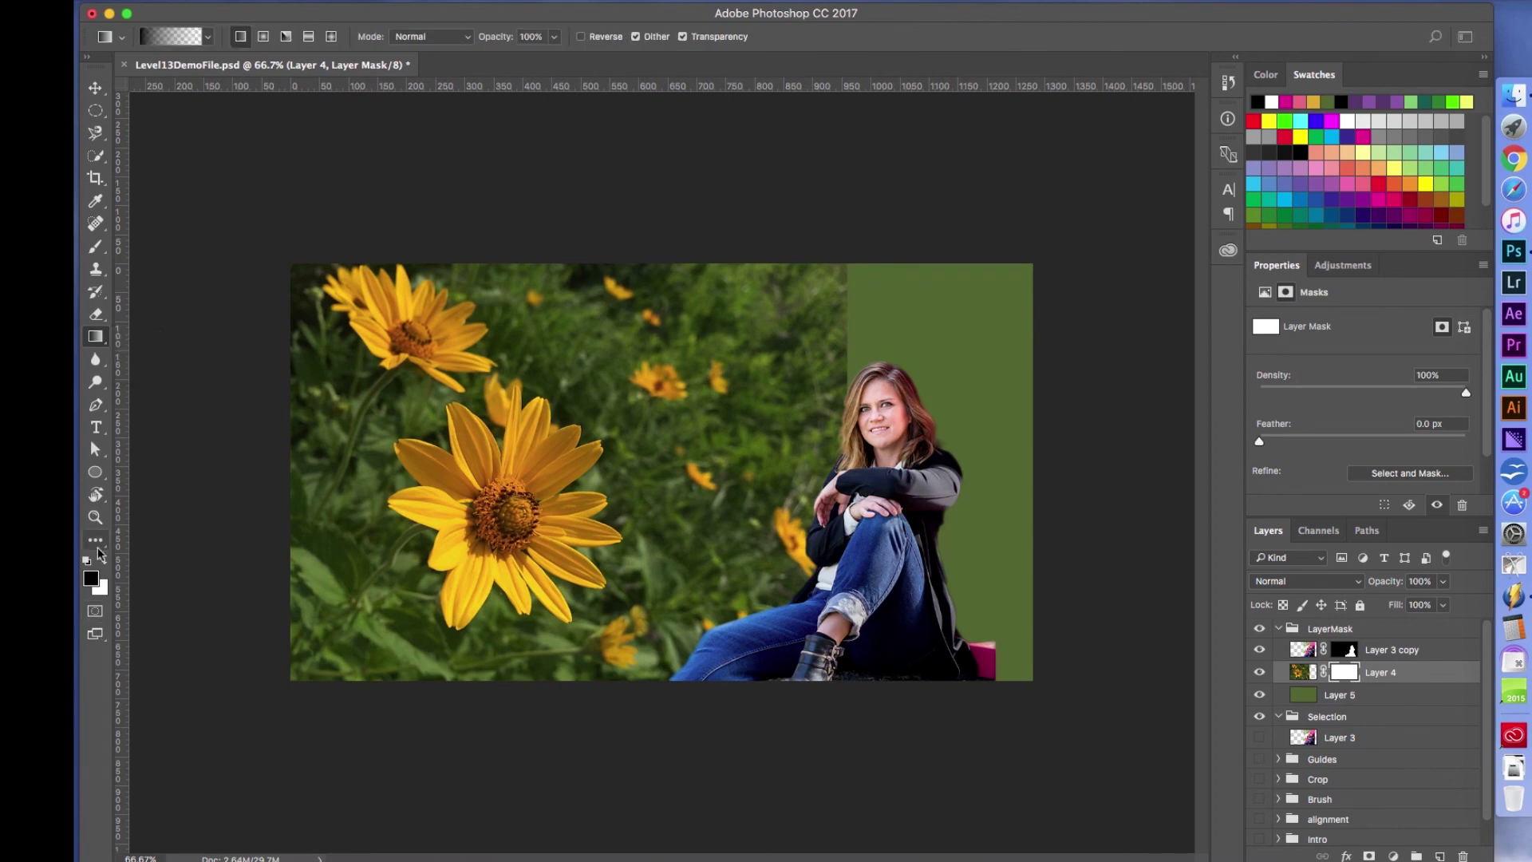
left_click(209, 38)
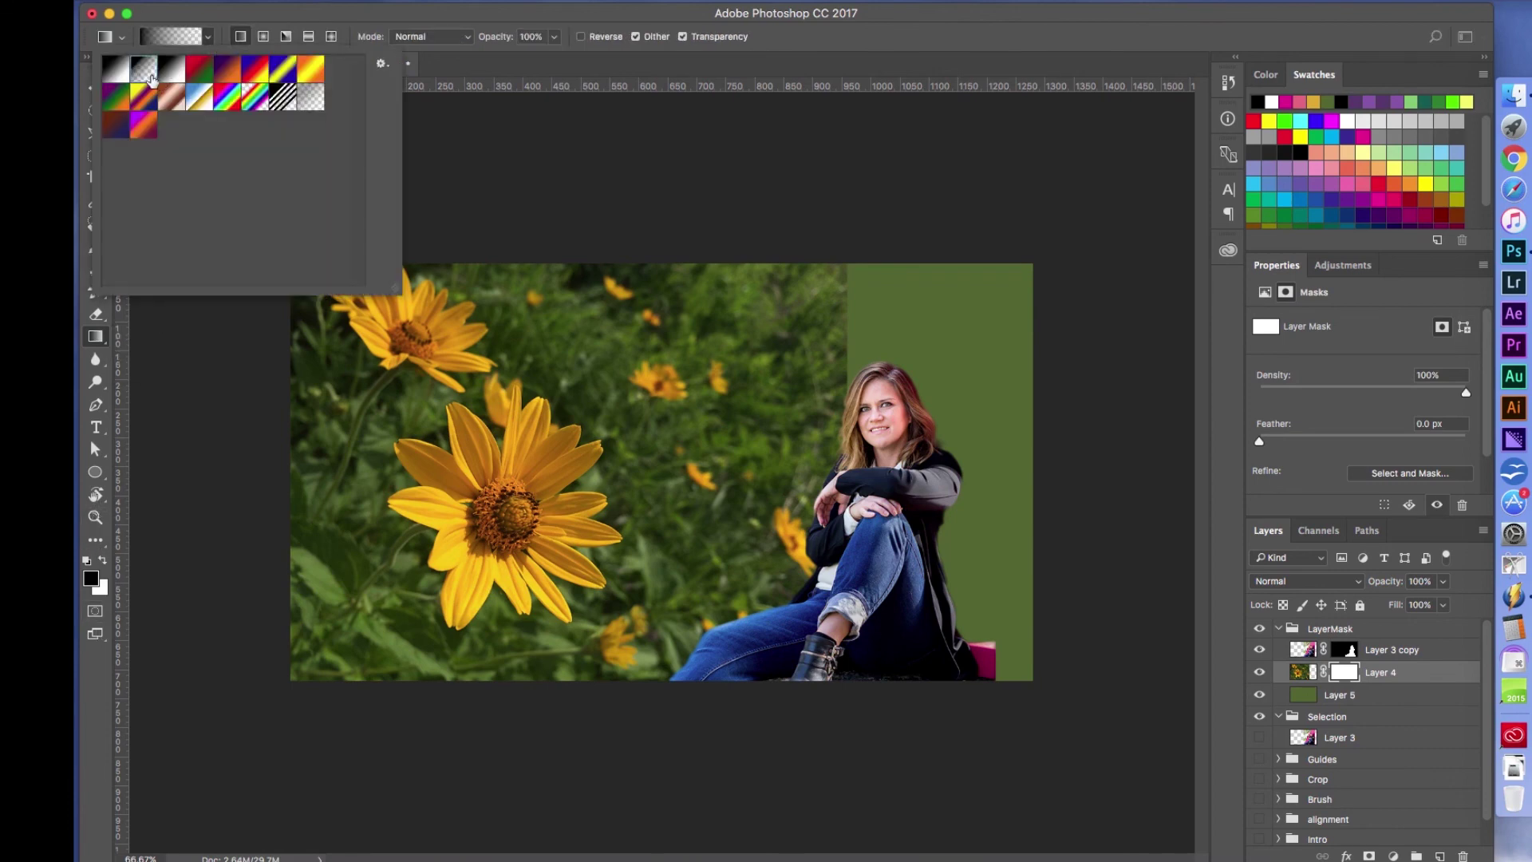
left_click(207, 39)
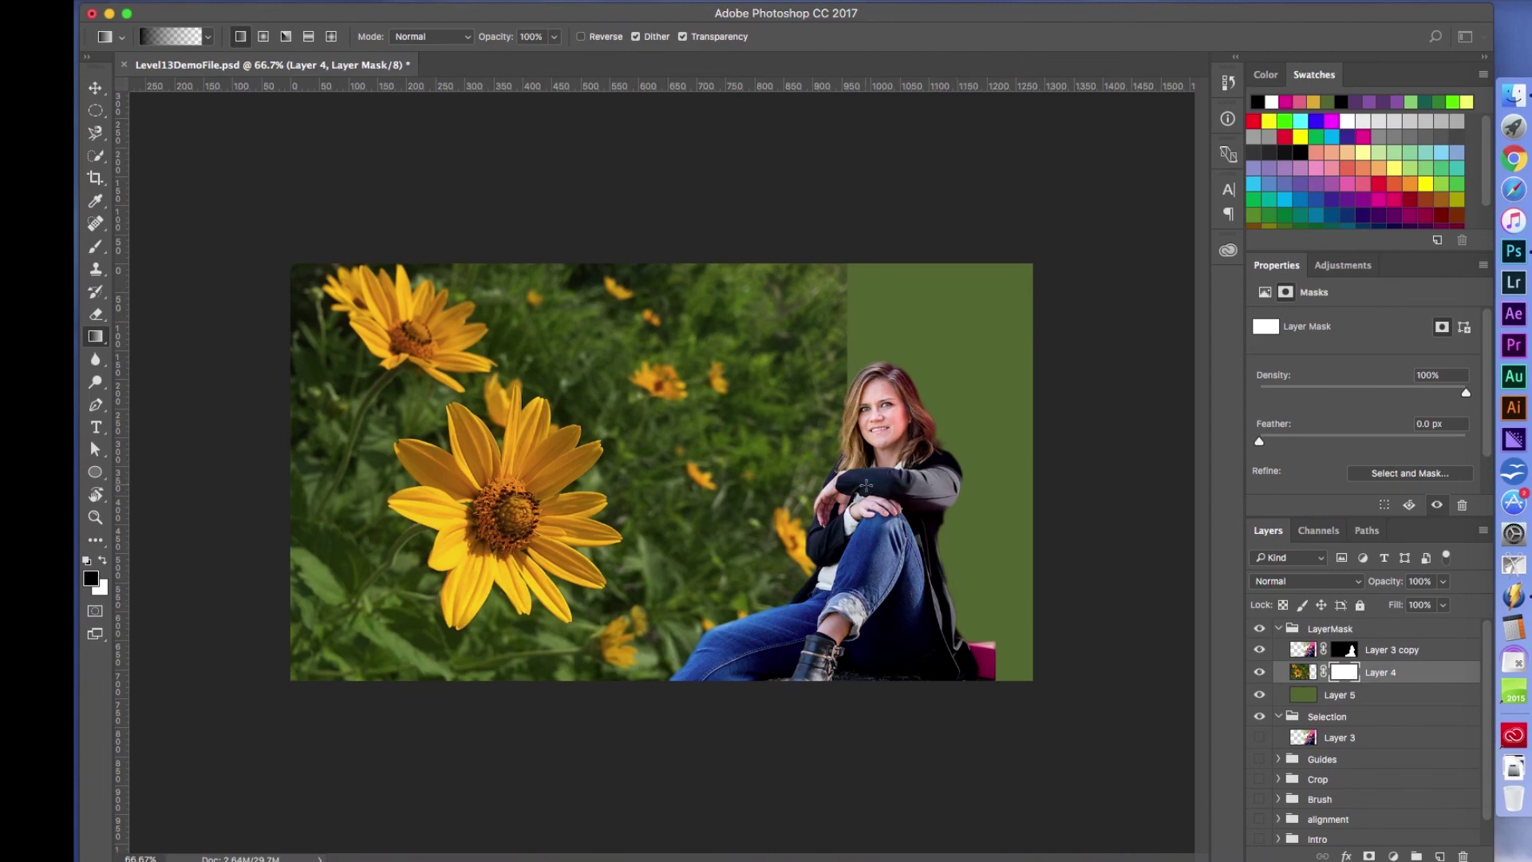
left_click_drag(859, 485, 757, 492)
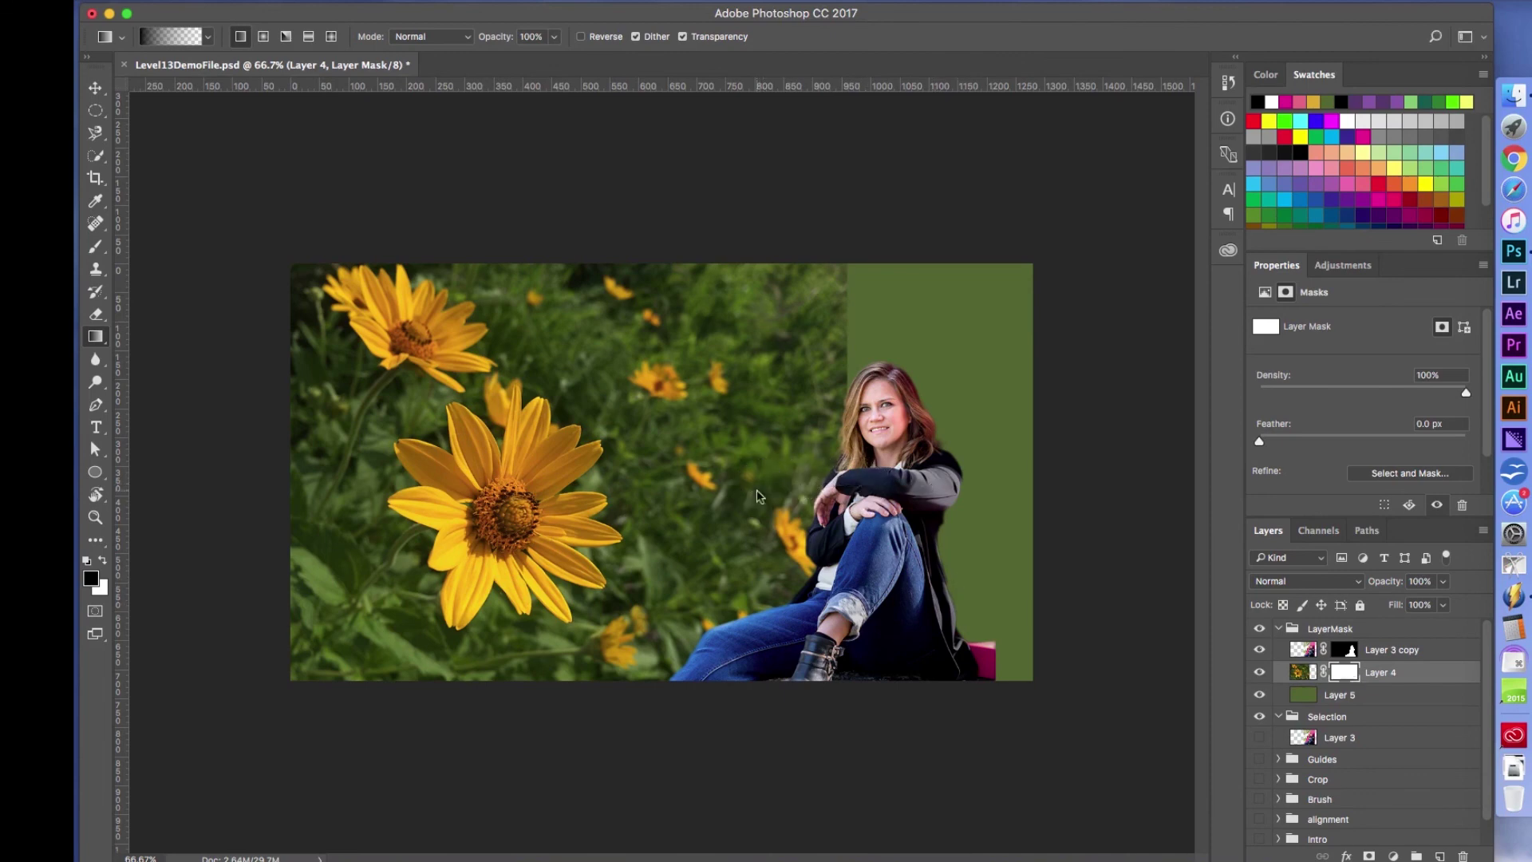